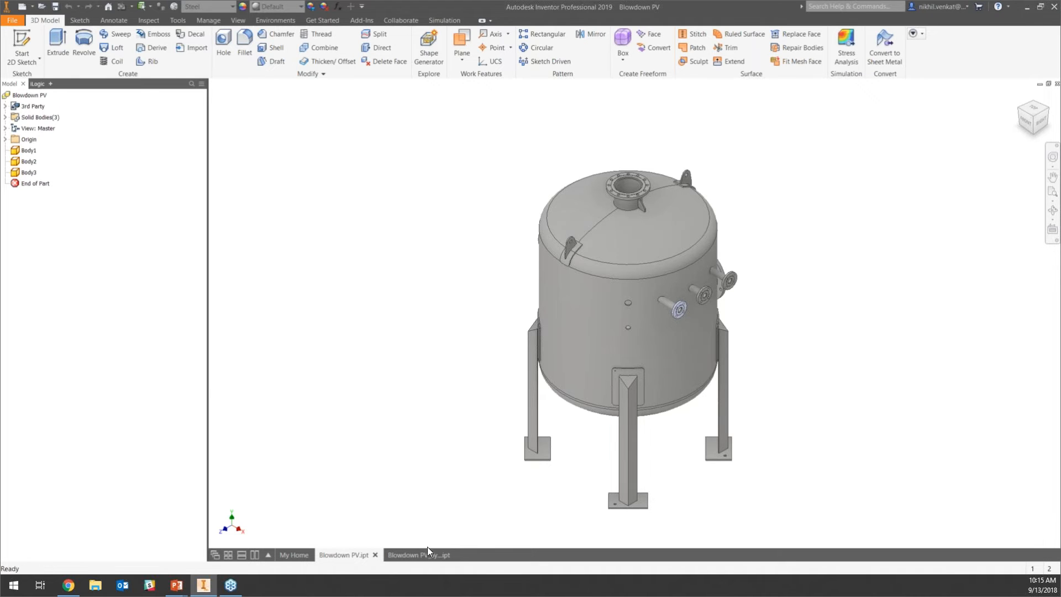
Switch to the Blowdown PV_Symm part and open it in the Autodesk Nastran In-CAD environment.
left_click(424, 555)
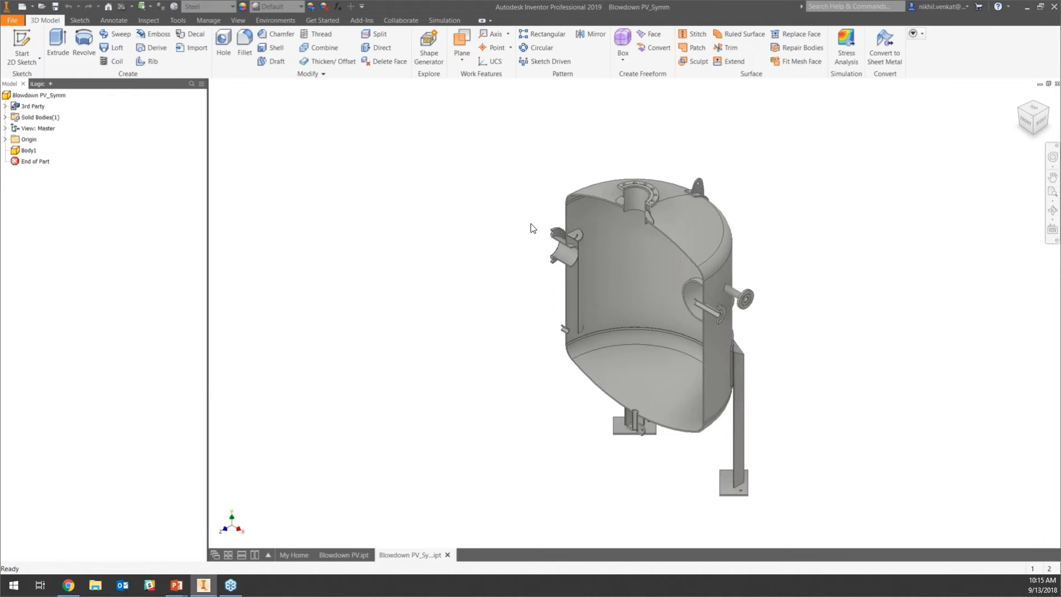
left_click(280, 22)
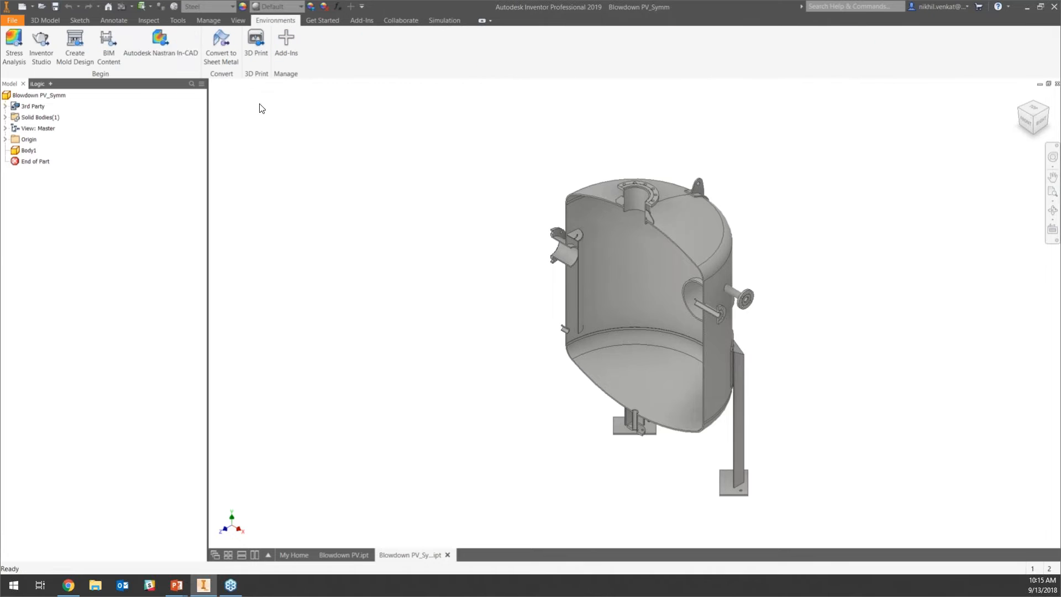
left_click(186, 56)
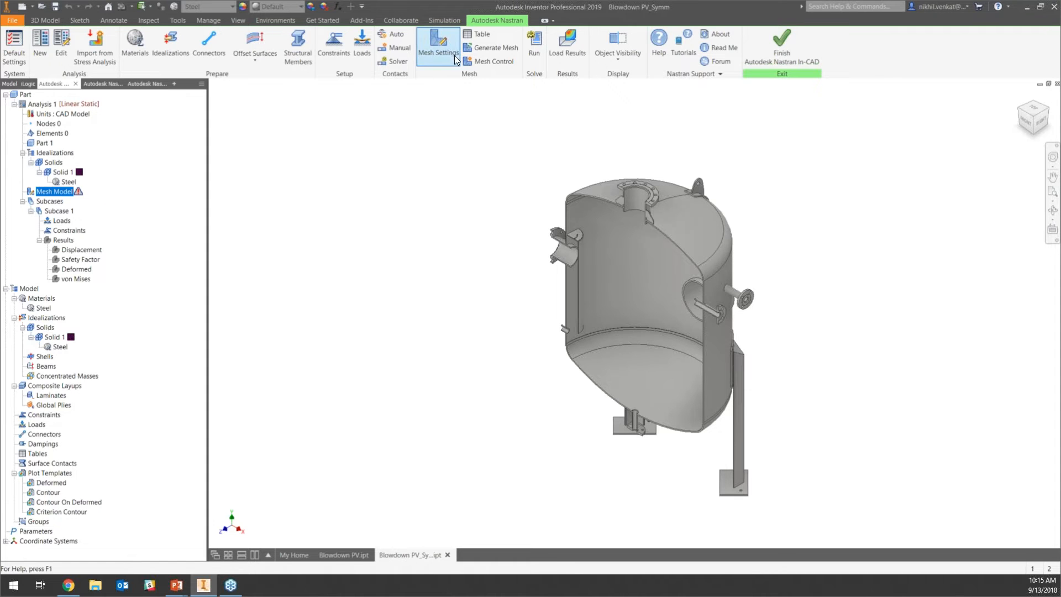
Generate the mesh for the half vessel with a 20 mm element size and parabolic element order.
left_click(438, 44)
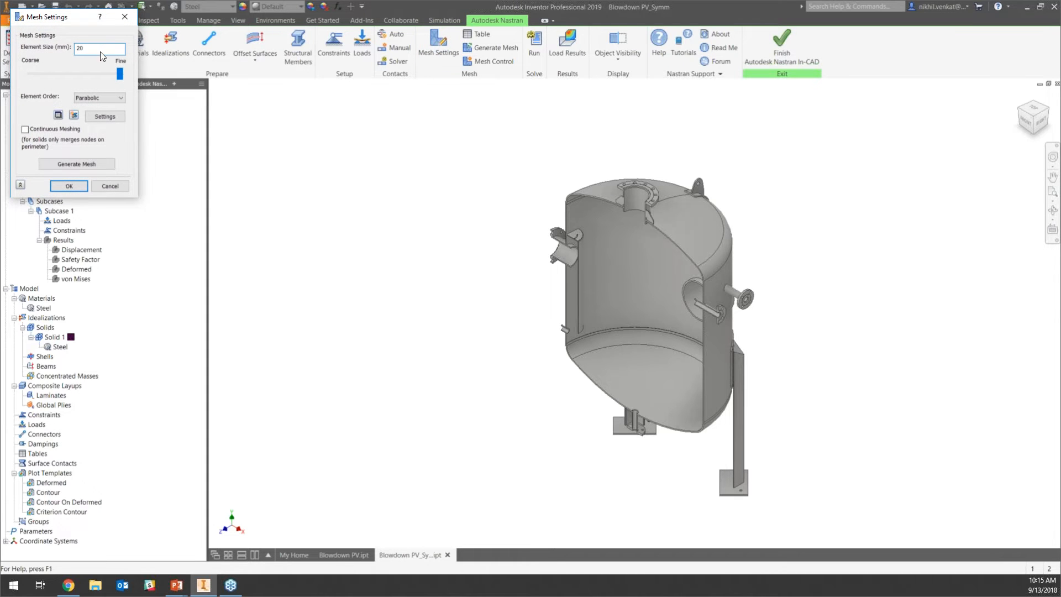
left_click(83, 164)
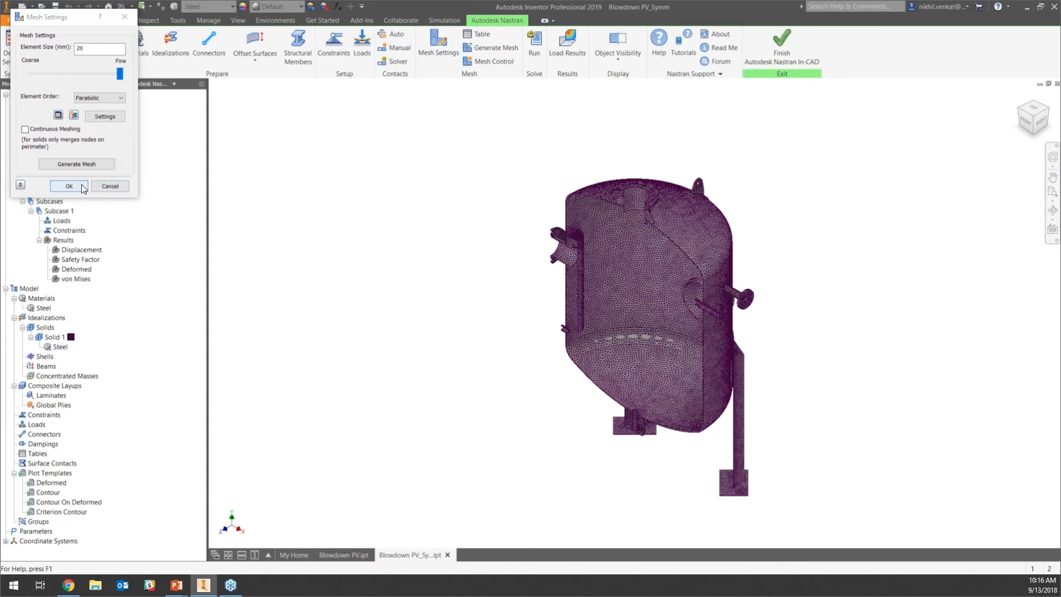
left_click(81, 184)
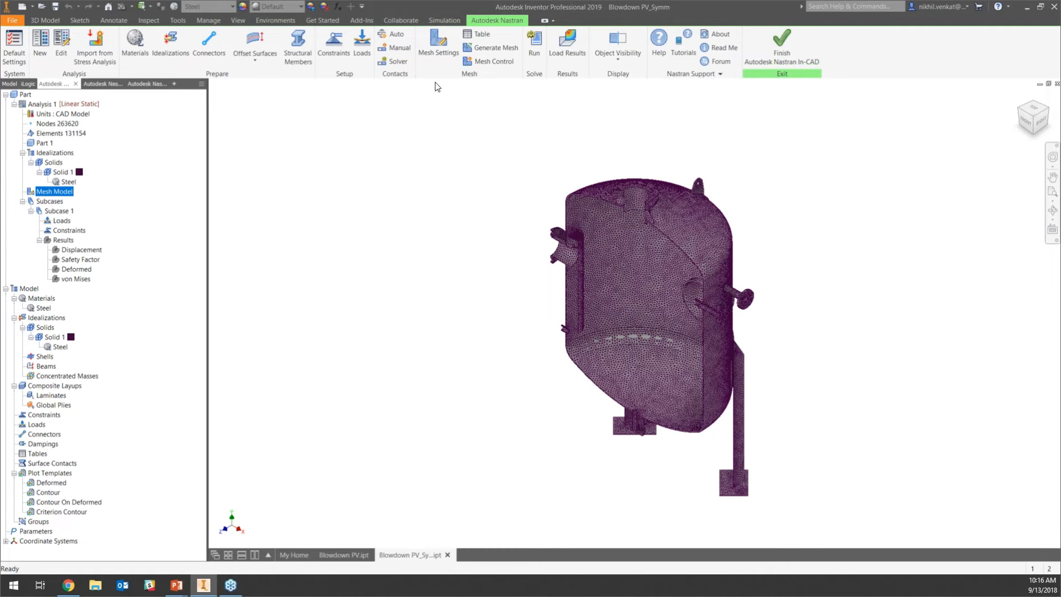
Add a structural constraint fixing all degrees of freedom on the undersides of both leg base plates.
left_click(334, 44)
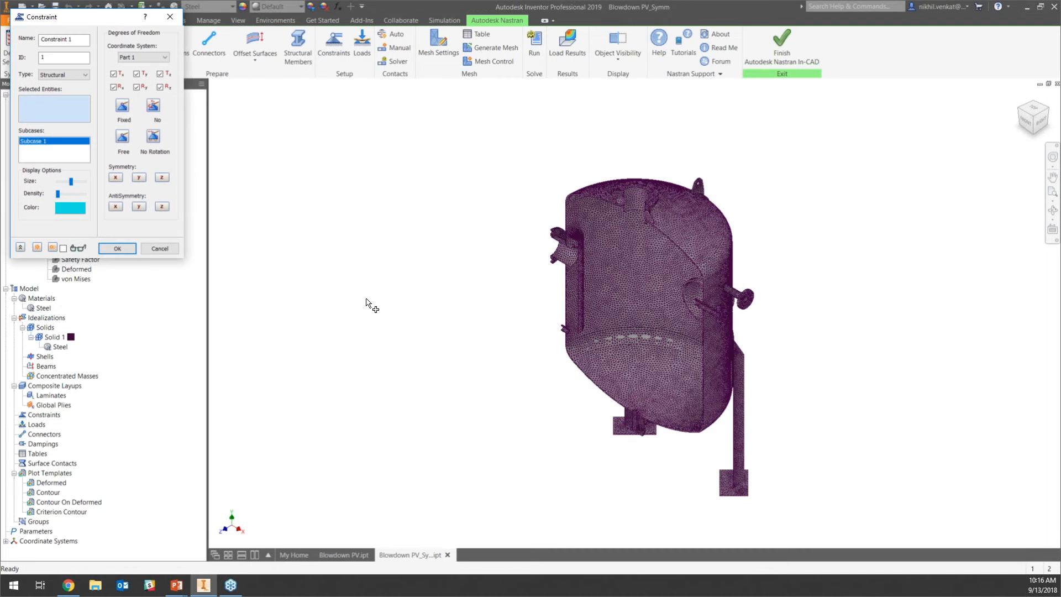
middle_click_drag(380, 357, 574, 486, "shift")
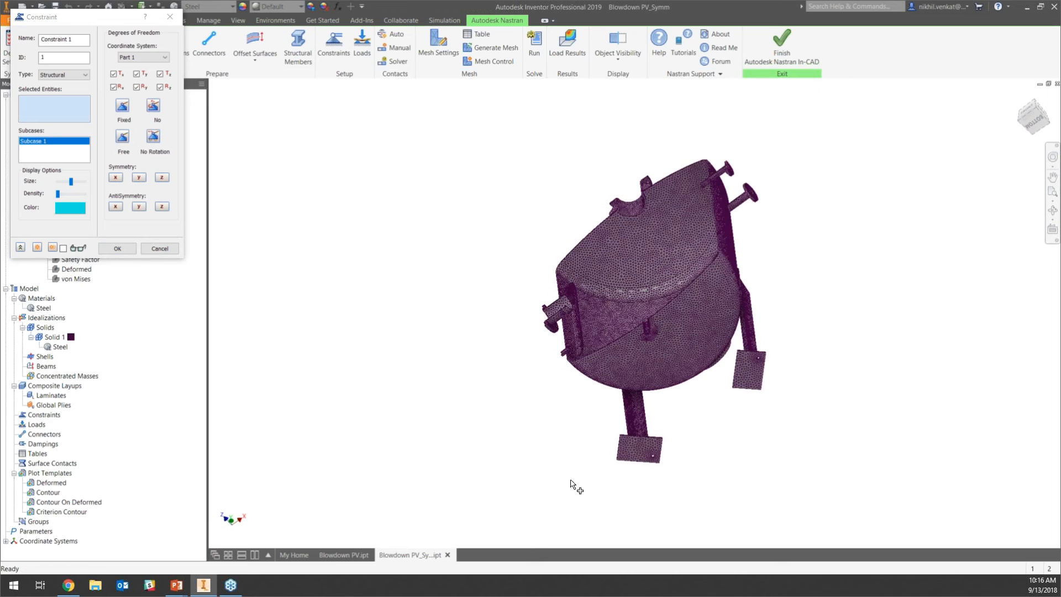
left_click(636, 458)
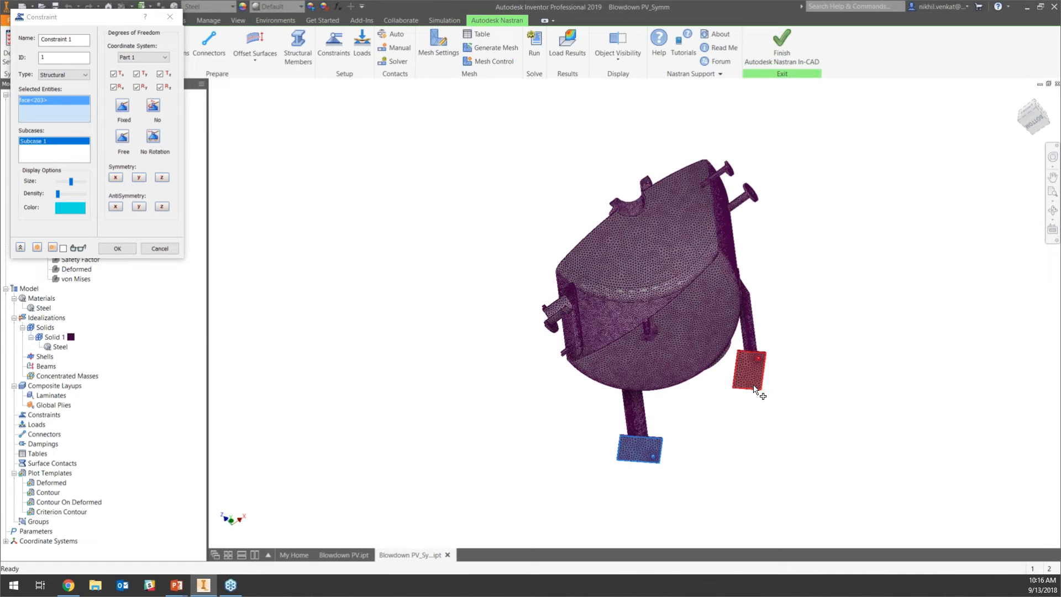
left_click(749, 379)
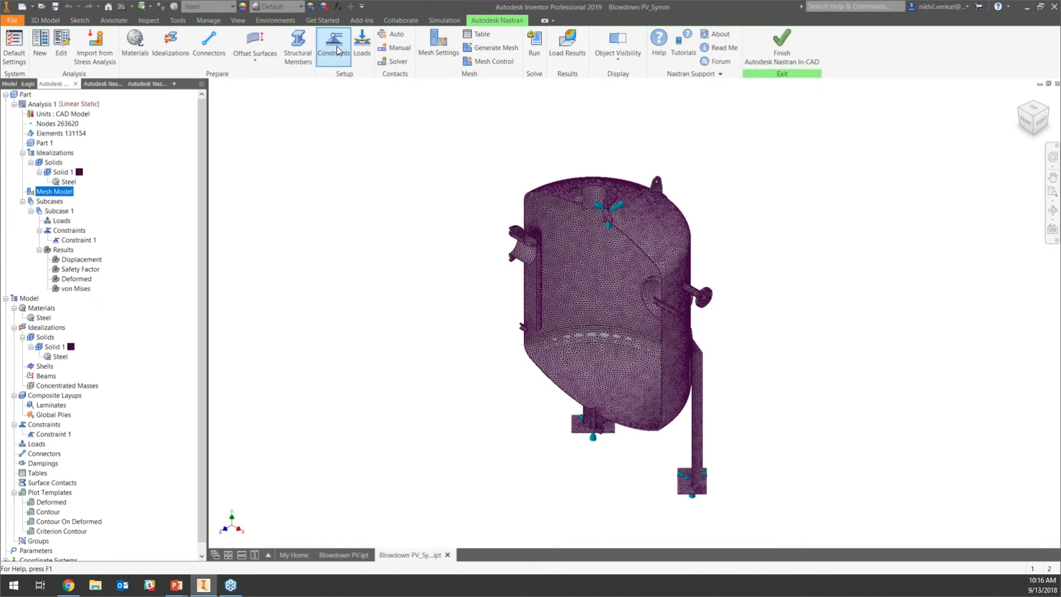
Set up a second structural constraint with Z symmetry and select the cut faces of the upper shell and adjoining large side nozzle.
left_click(336, 47)
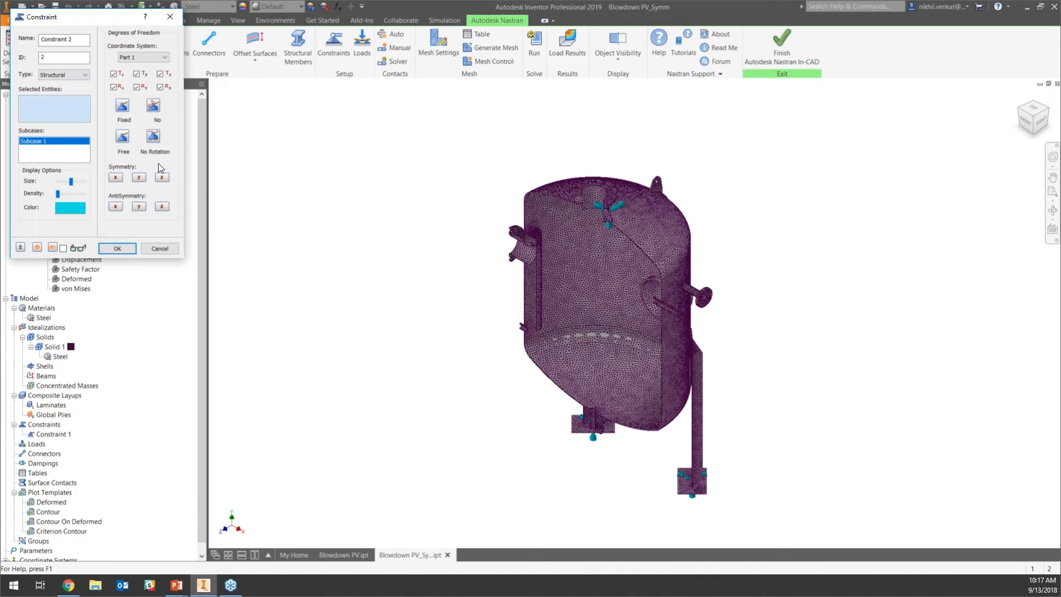
left_click(162, 177)
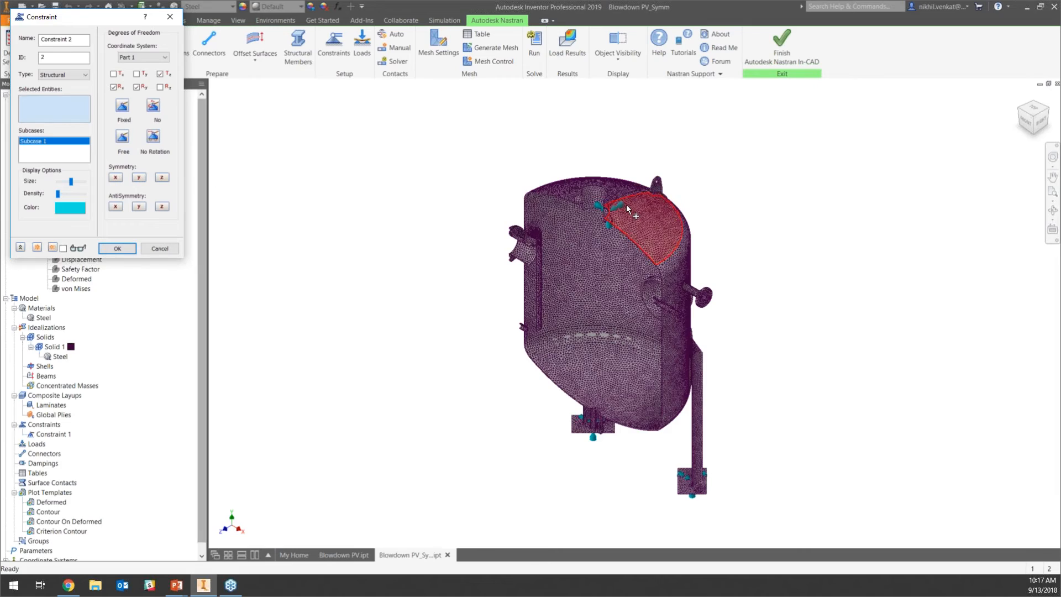
scroll(535, 215, "up", 3)
scroll(410, 220, "up", 5)
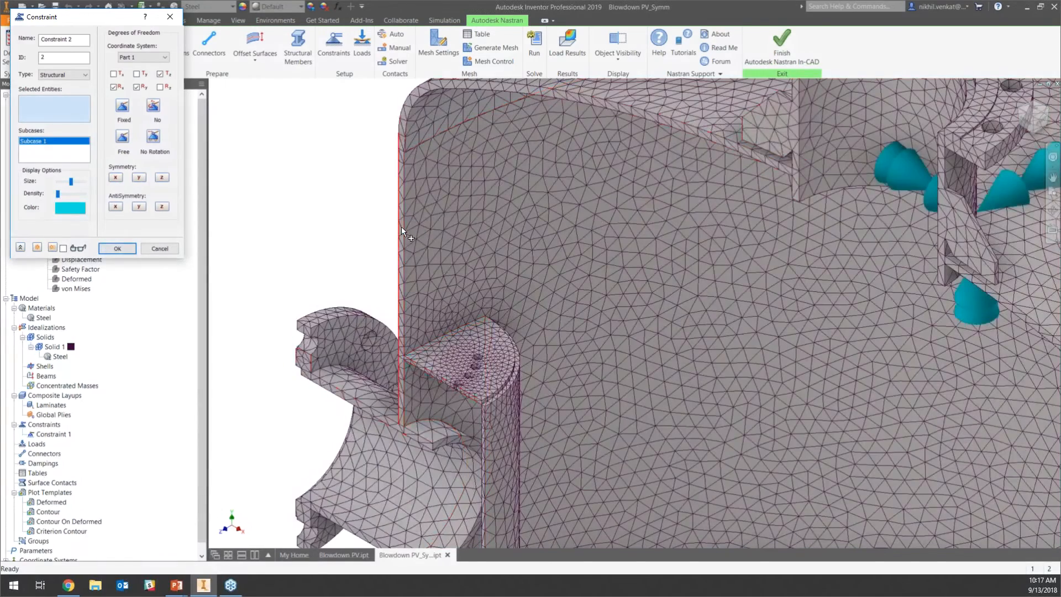
scroll(400, 227, "up", 3)
left_click(400, 248)
scroll(391, 278, "down", 3)
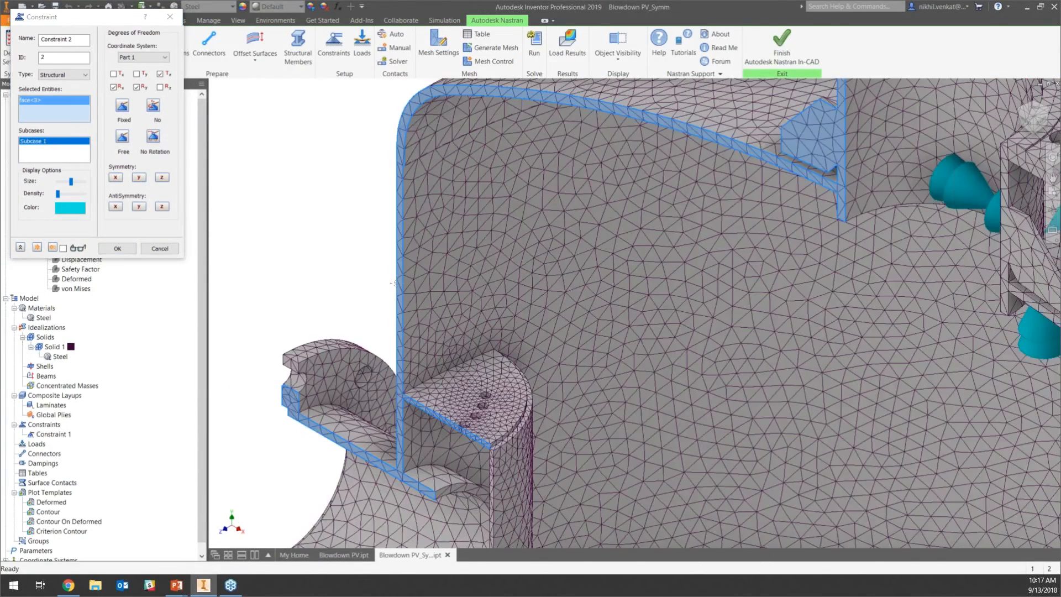
middle_click_drag(391, 279, 451, 81)
left_click(346, 365)
left_click(349, 159)
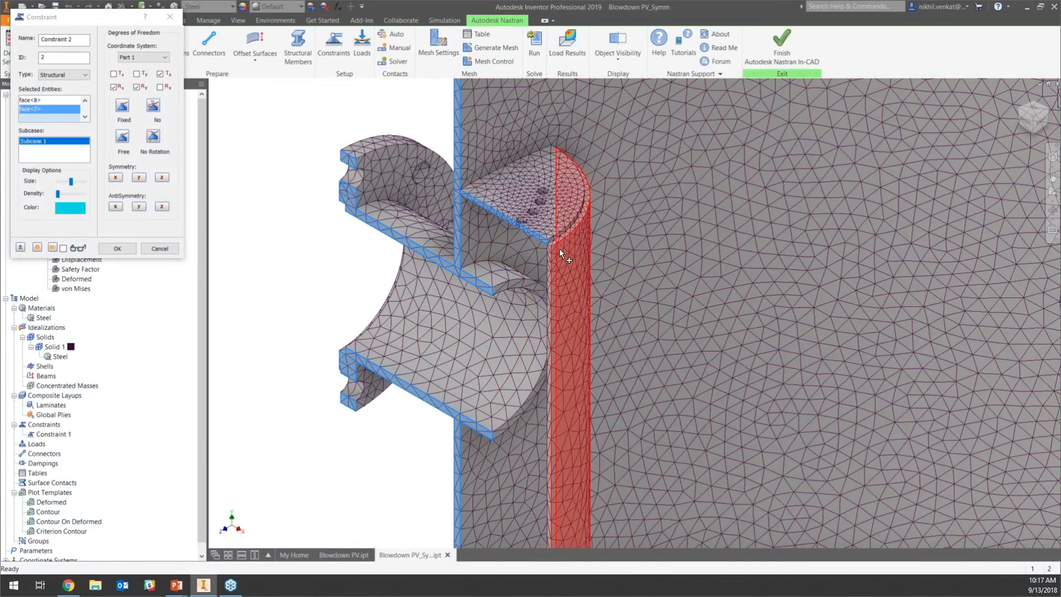
Add the cut faces of the internal baffle and the far side of the top nozzle and head to the symmetry constraint.
scroll(539, 253, "up", 2)
left_click(539, 253)
scroll(539, 253, "down", 2)
scroll(575, 243, "down", 3)
scroll(652, 208, "up", 8)
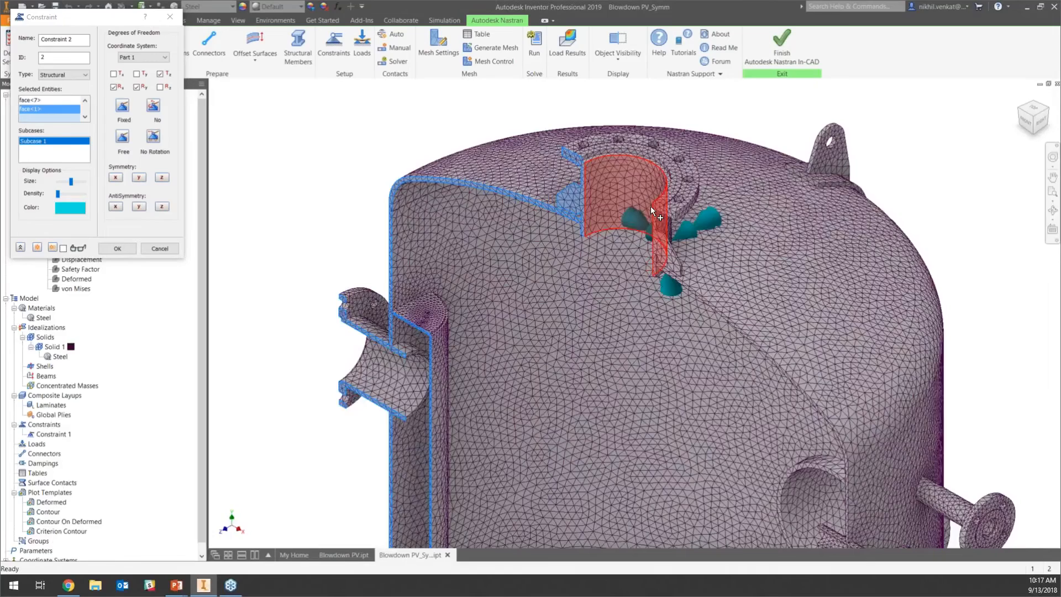
left_click(653, 239)
scroll(668, 359, "down", 3)
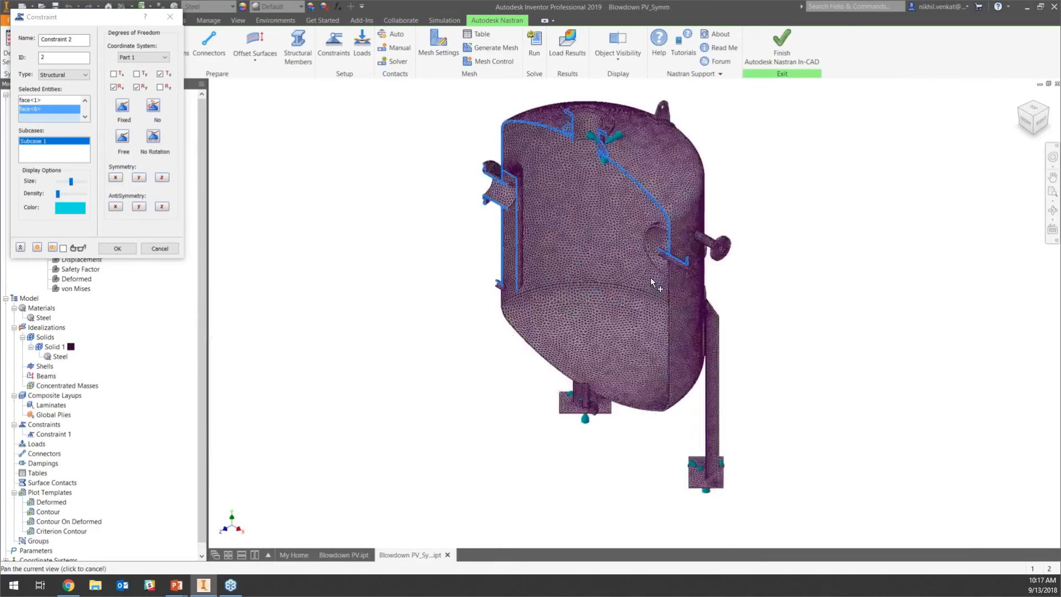
Add the remaining cut faces of the lower shell, bottom head and bottom nozzle, and create the Z-symmetry constraint.
scroll(651, 278, "up", 6)
scroll(684, 264, "up", 6)
left_click(800, 158)
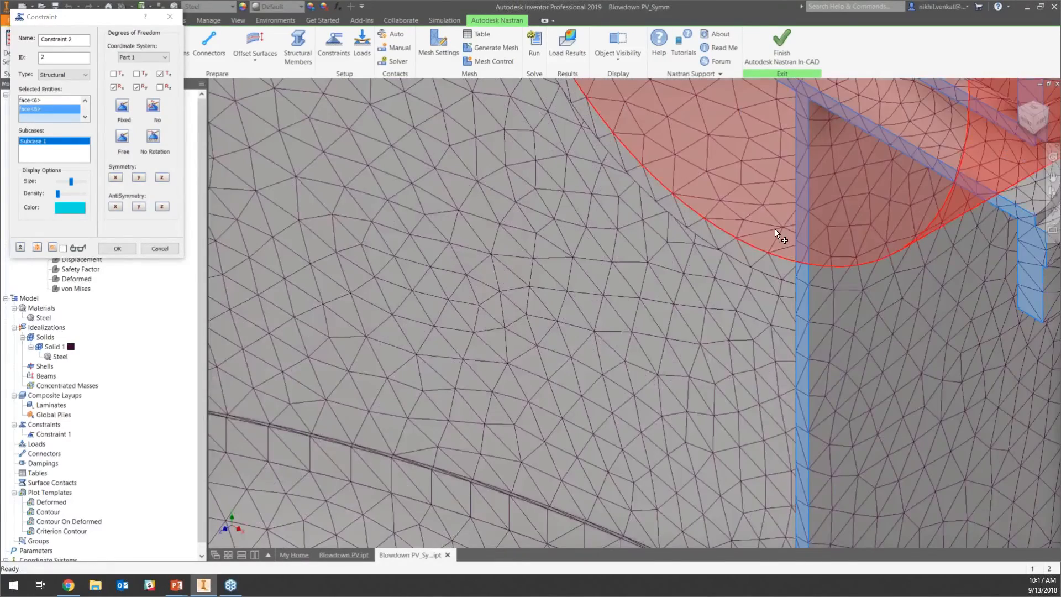
scroll(775, 227, "down", 7)
middle_click_drag(773, 222, 795, 113)
scroll(570, 434, "up", 6)
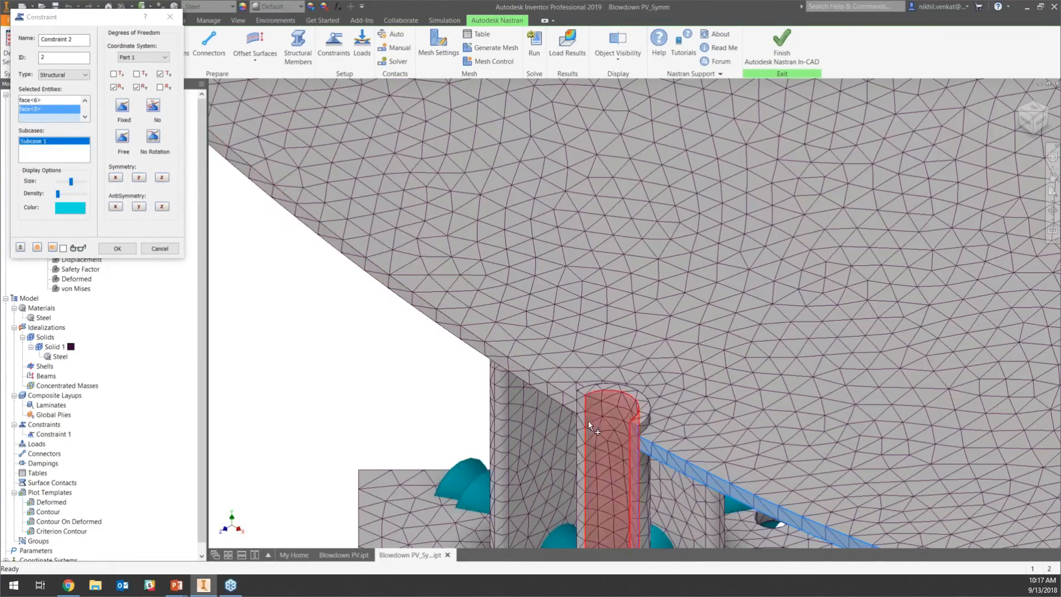
left_click(578, 405)
scroll(578, 420, "down", 5)
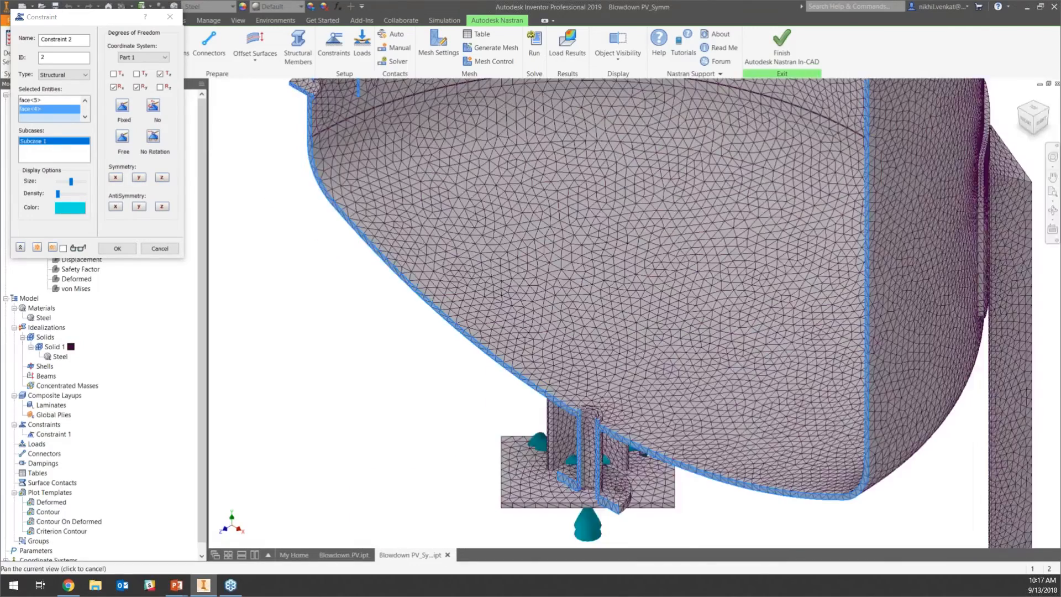
middle_click_drag(578, 419, 675, 518)
scroll(461, 207, "down", 8)
scroll(569, 201, "up", 7)
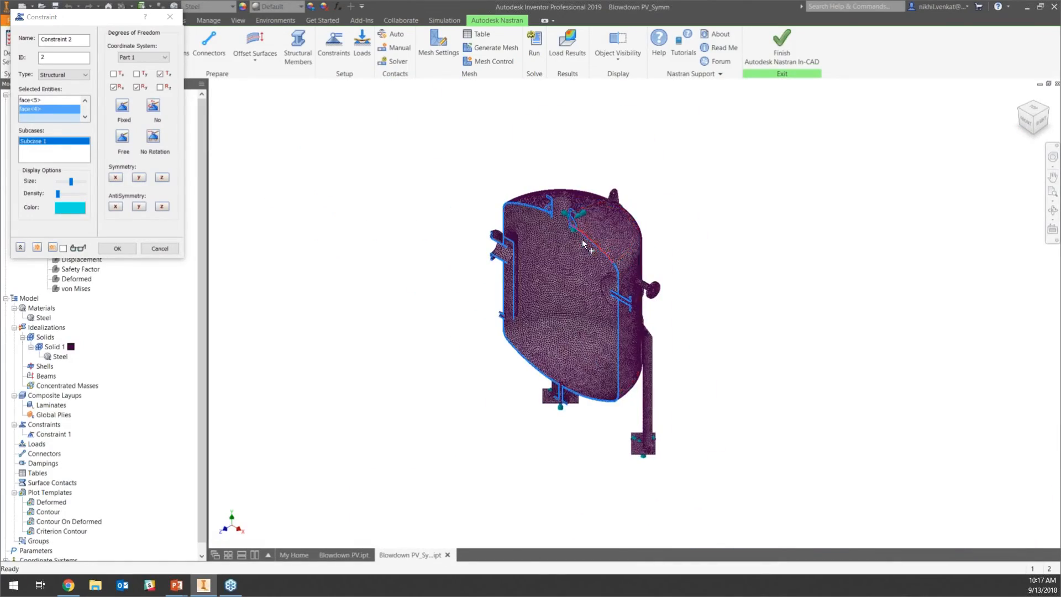
scroll(581, 206, "up", 1)
scroll(593, 211, "down", 5)
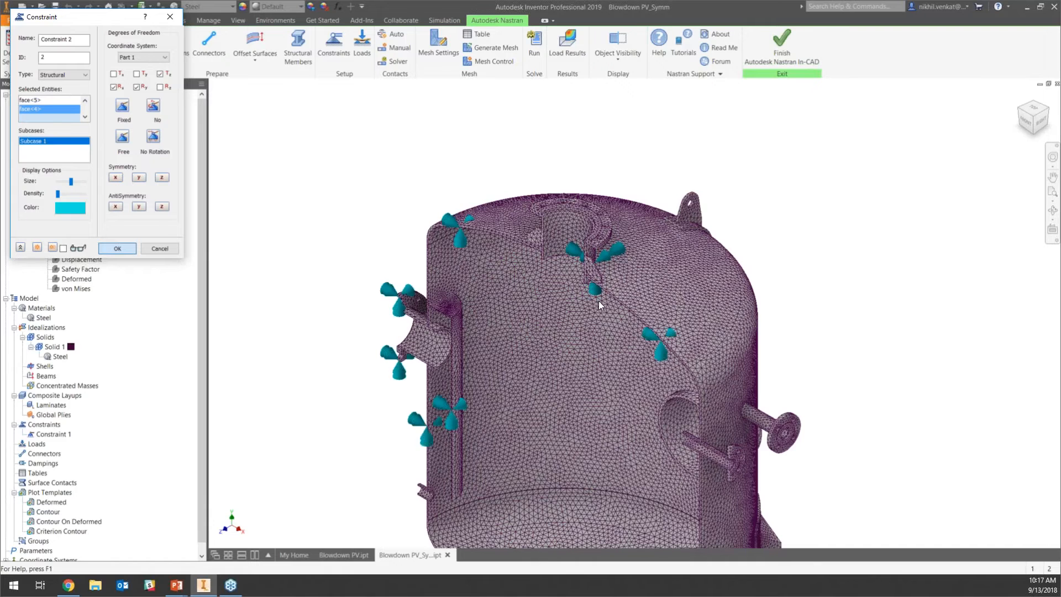
scroll(571, 321, "down", 5)
scroll(617, 329, "up", 3)
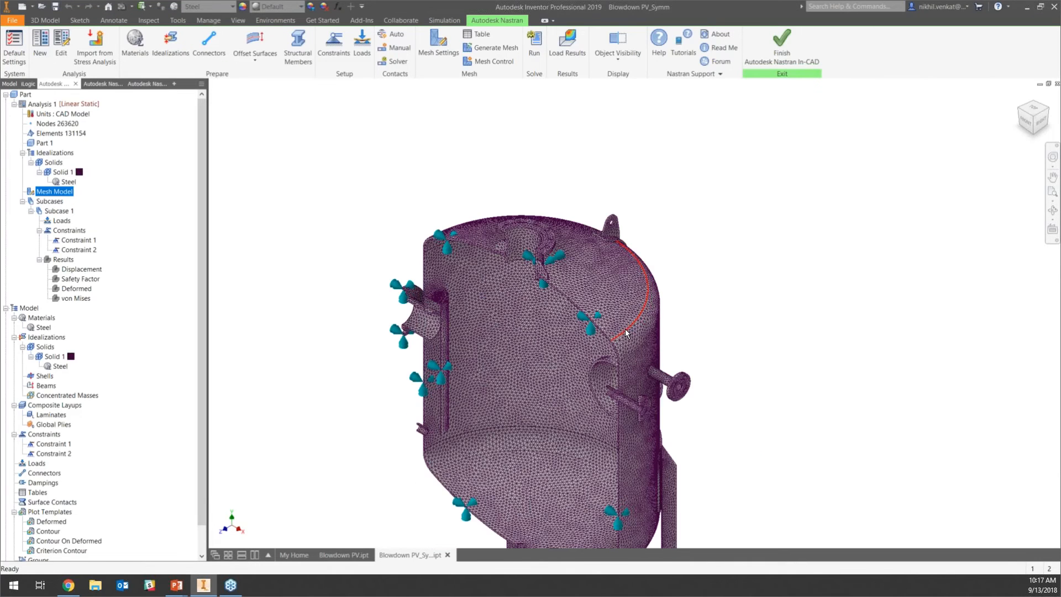
Define a new pressure load acting normal to the surface with a magnitude of 5 MPa.
left_click(362, 47)
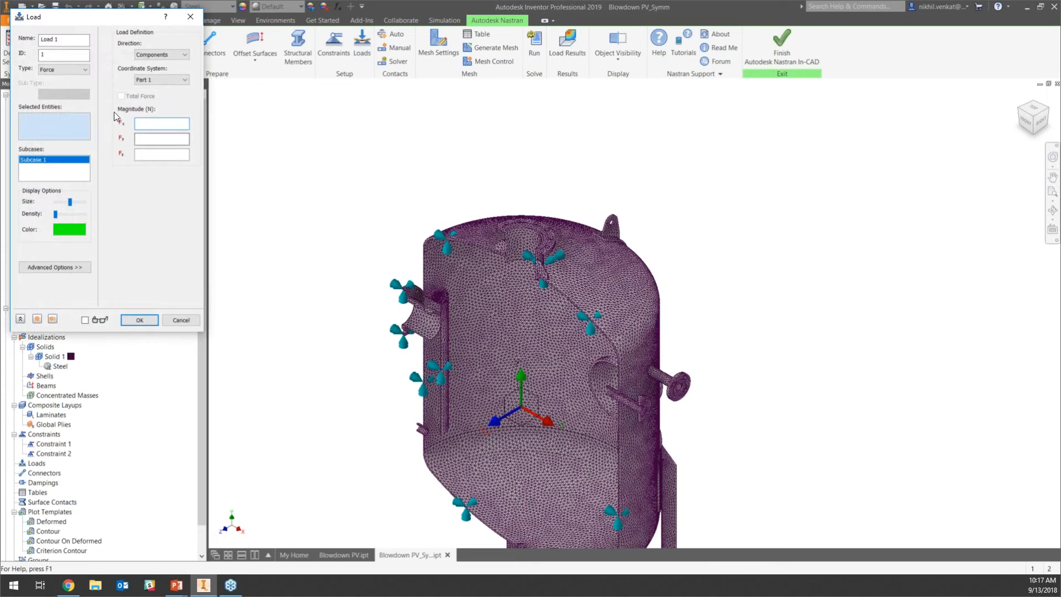
left_click(64, 69)
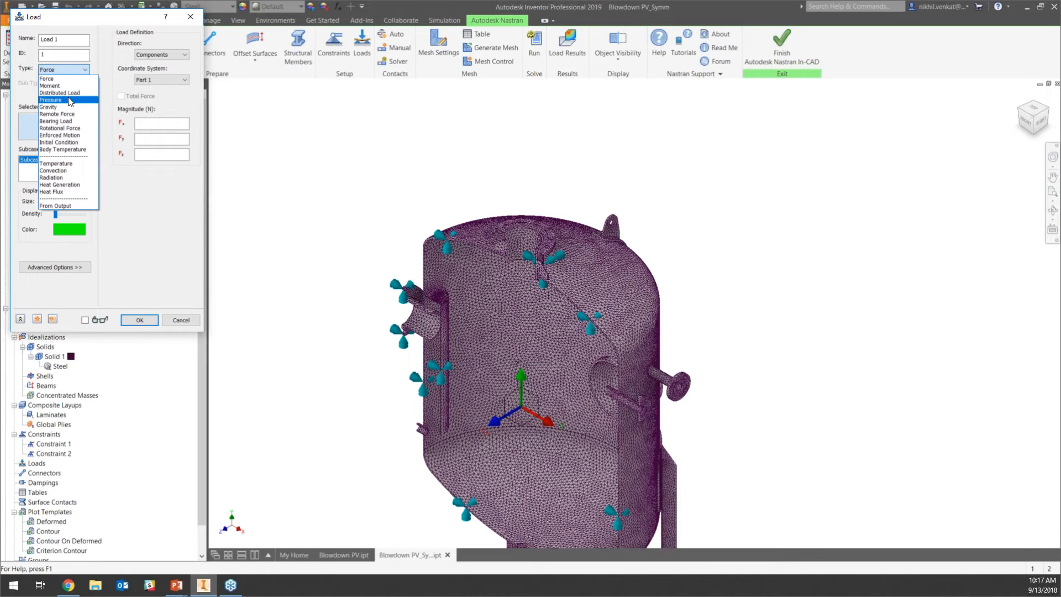
left_click(68, 99)
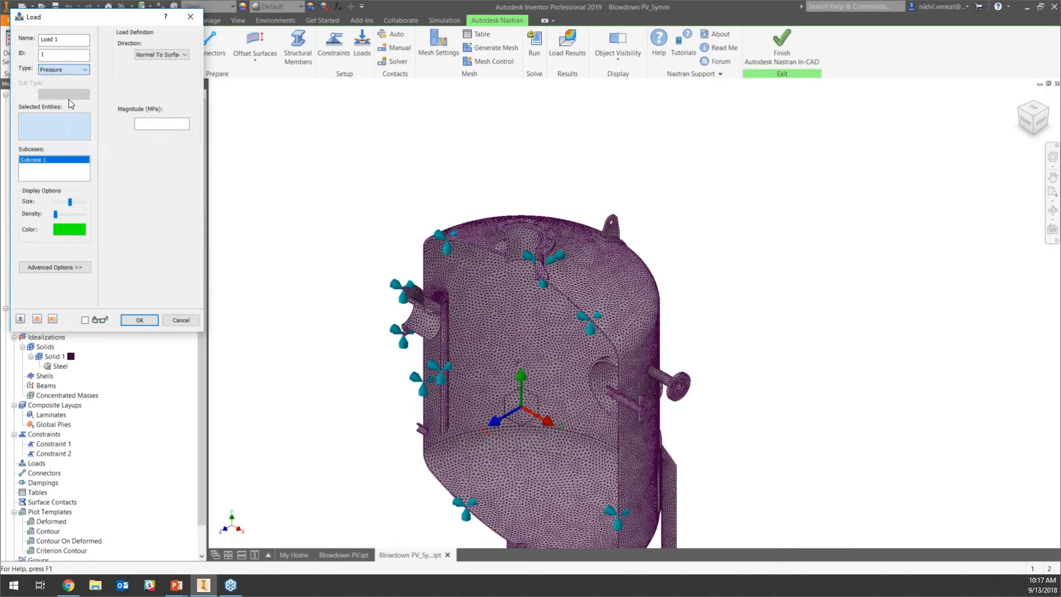
left_click(138, 124)
type("5")
Select the outer faces of the top head, its rounded edge and the upper shell for the pressure load.
left_click(67, 131)
left_click(600, 274)
left_click(562, 229)
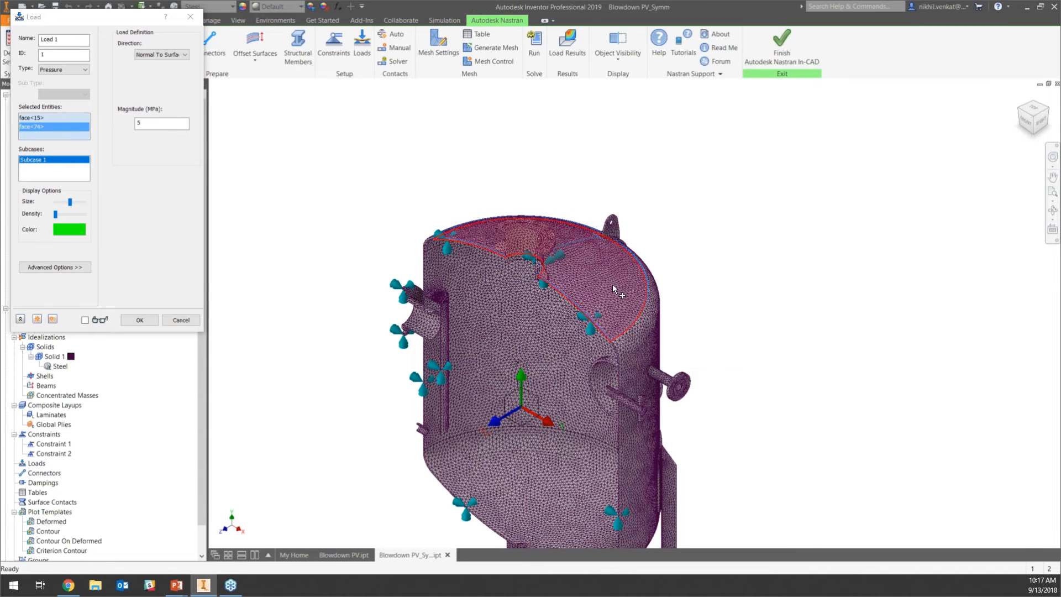
middle_click_drag(612, 284, 554, 258, "shift")
left_click(555, 247)
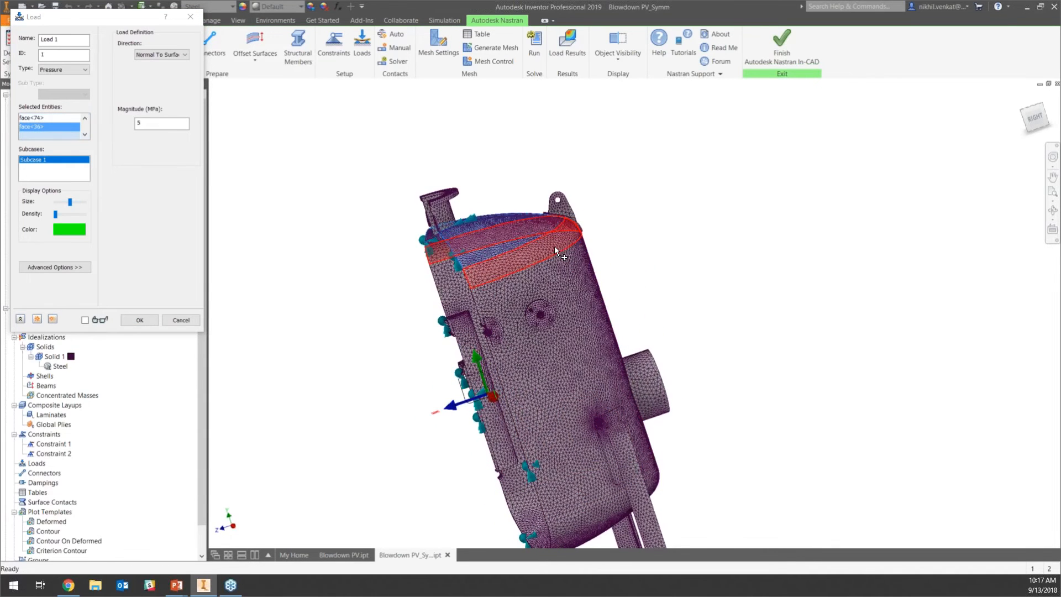
left_click(562, 279)
Add the outer faces of the bottom head and its rounded edge to the selection, and create the pressure load.
middle_click_drag(595, 354, 555, 306, "shift")
left_click(553, 359)
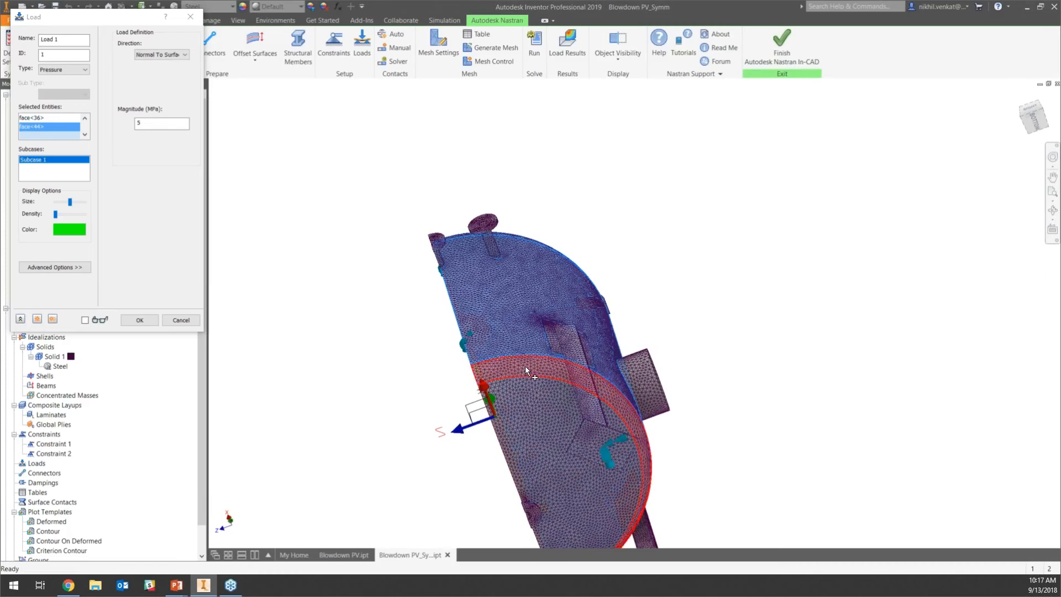
left_click(525, 401)
left_click(589, 514)
middle_click_drag(588, 514, 741, 281, "shift")
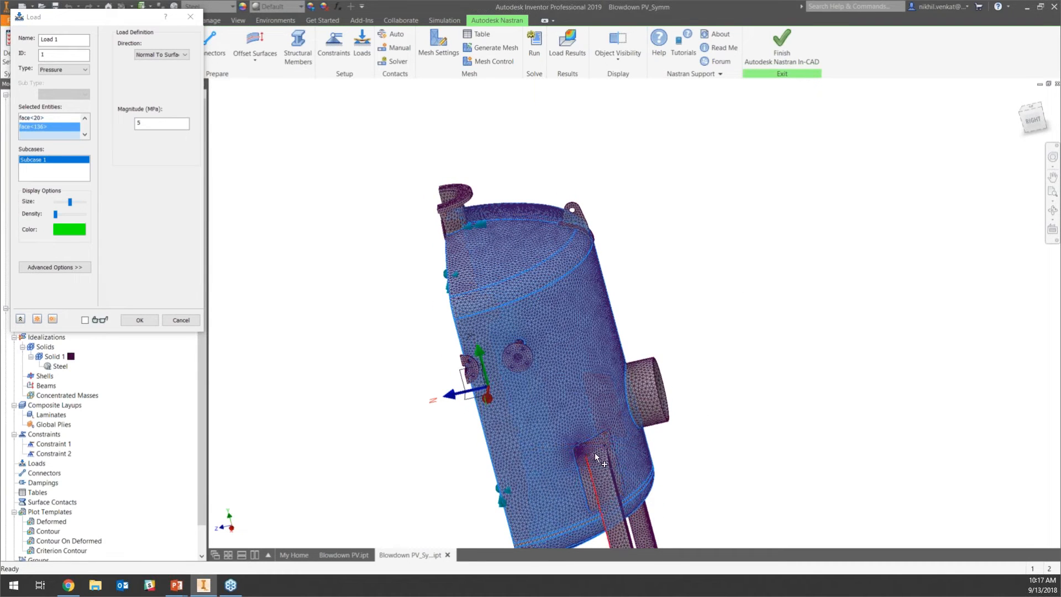
left_click(1020, 97)
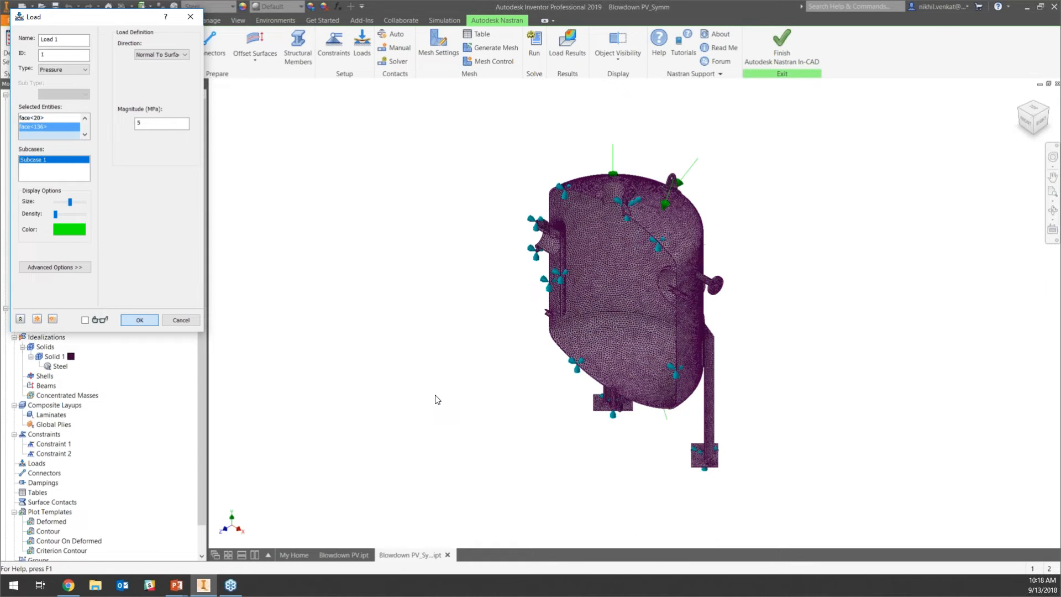
key("Return")
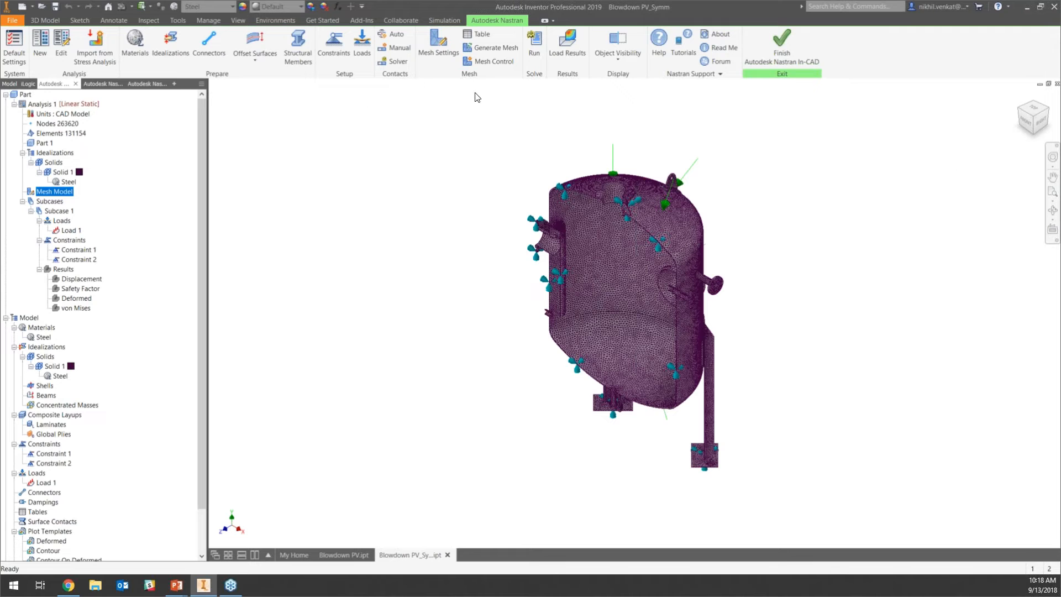
Run the linear static analysis to completion and move the completion message clear of the vessel model.
left_click(539, 46)
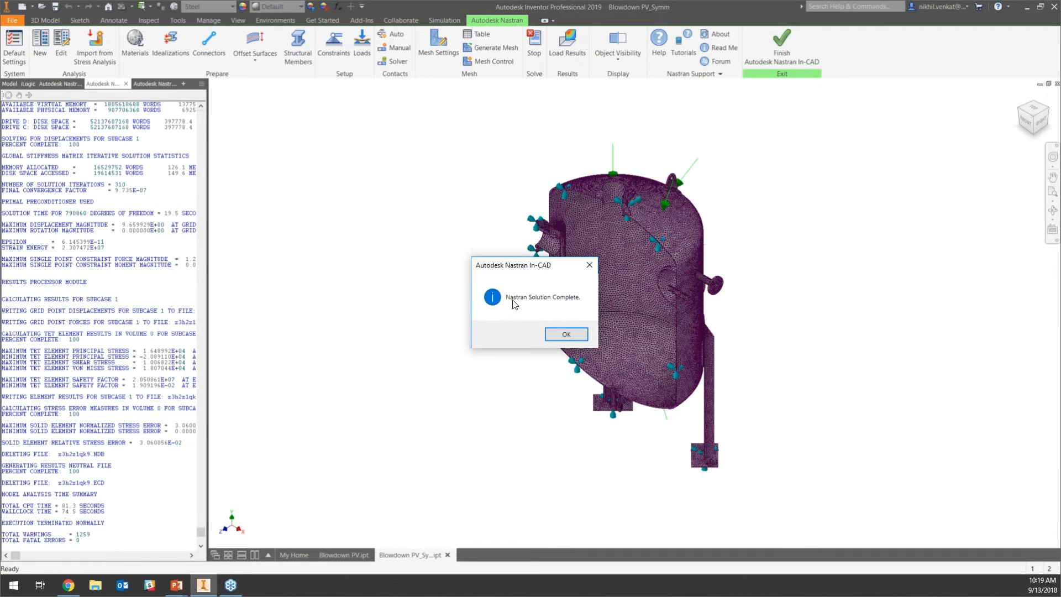
left_click_drag(526, 267, 442, 248)
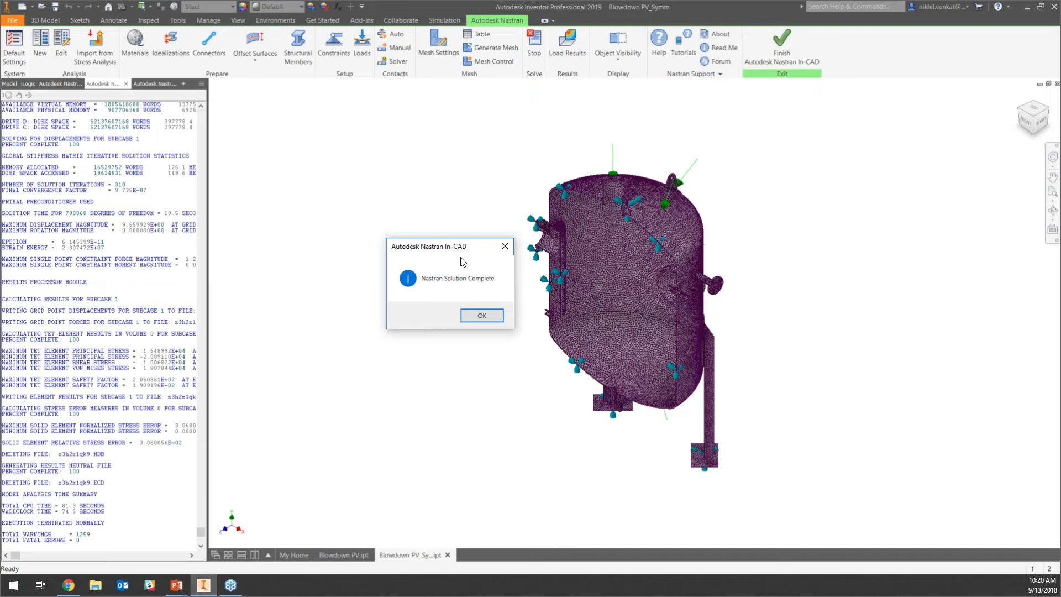
left_click_drag(459, 248, 445, 243)
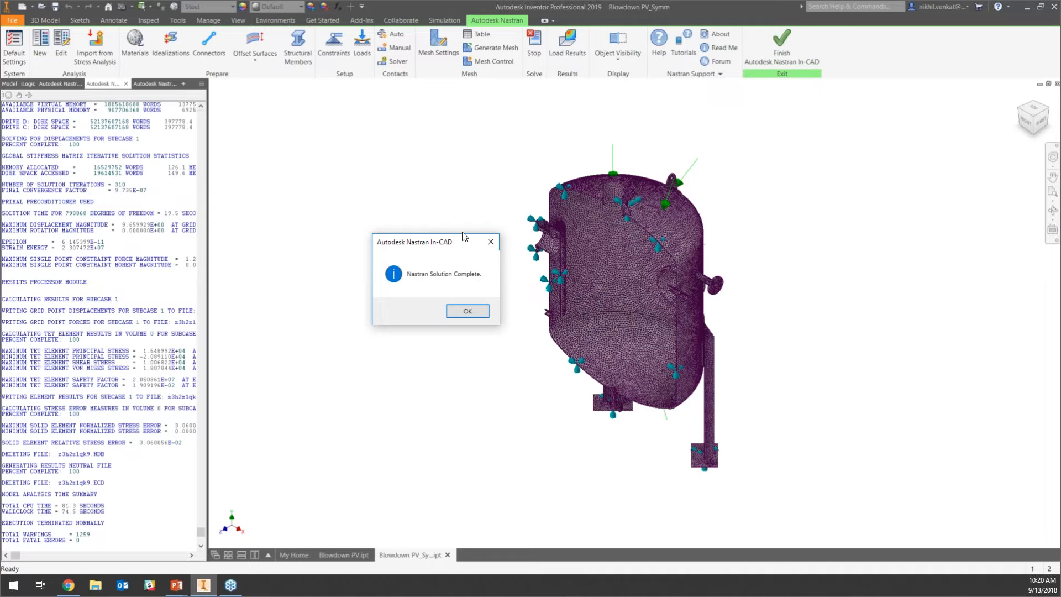
Dismiss the solver completion message and view the deformed displacement contour in an isometric view.
left_click_drag(449, 244, 434, 200)
left_click(454, 267)
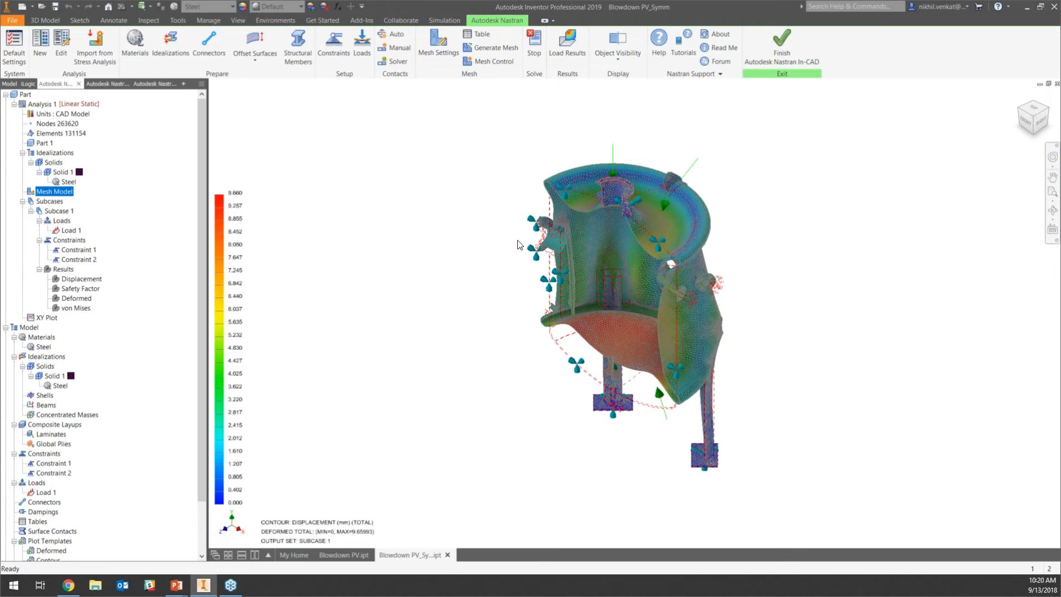
middle_click_drag(576, 244, 582, 253, "shift")
left_click(1028, 105)
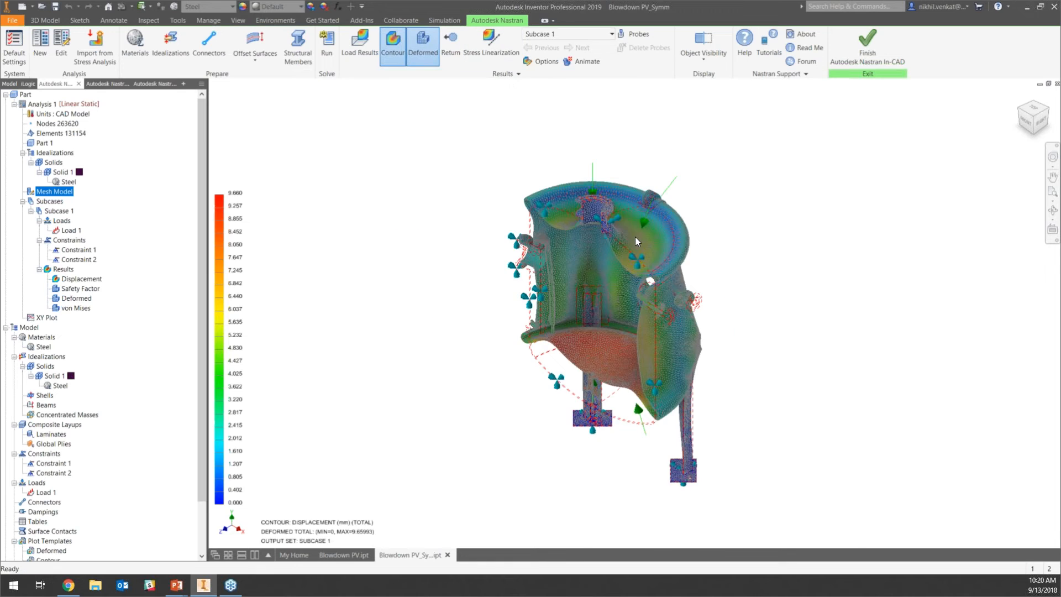
Examine the displacement contour around the top nozzle, the head and the side of the vessel from several angles.
scroll(635, 237, "down", 5)
scroll(636, 247, "up", 4)
scroll(599, 193, "down", 5)
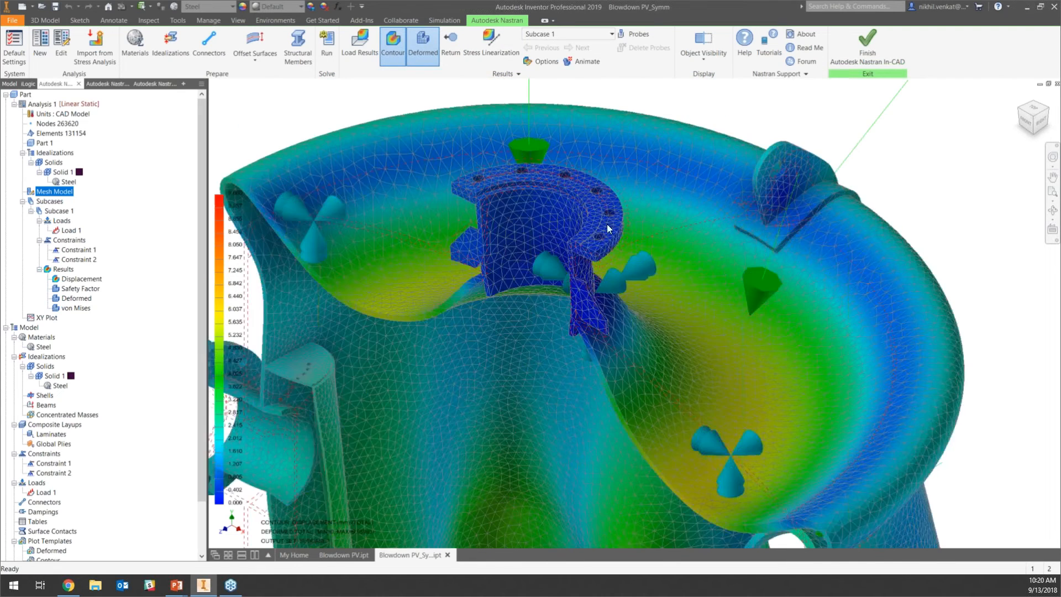
scroll(609, 249, "up", 3)
scroll(610, 261, "up", 3)
middle_click_drag(610, 261, 551, 284, "shift")
scroll(521, 298, "down", 3)
scroll(520, 299, "up", 4)
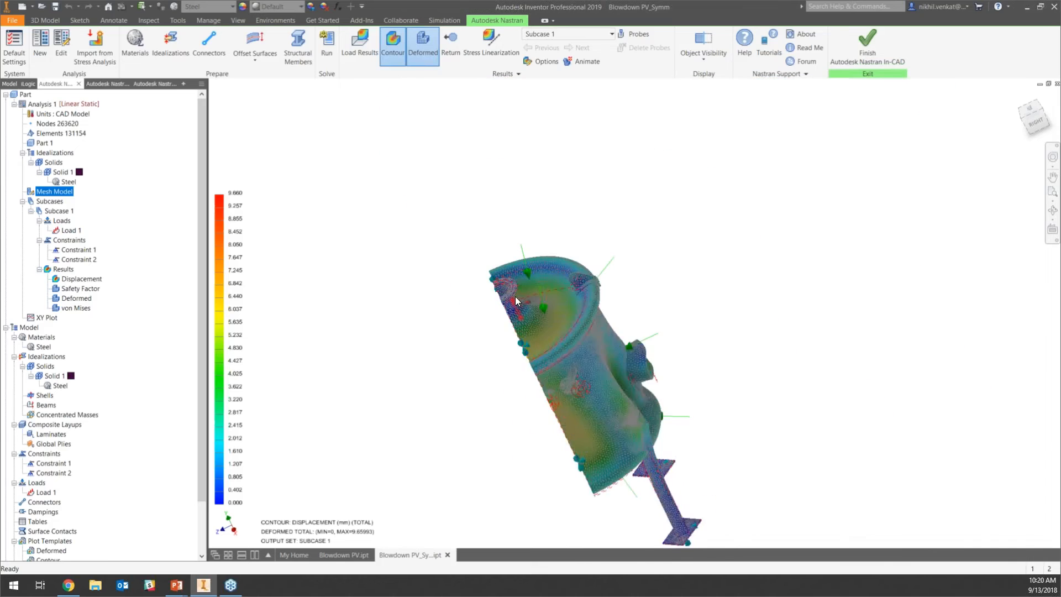
scroll(516, 305, "down", 5)
scroll(516, 308, "down", 3)
scroll(562, 346, "up", 7)
middle_click_drag(563, 346, 939, 136, "shift")
left_click(1018, 95)
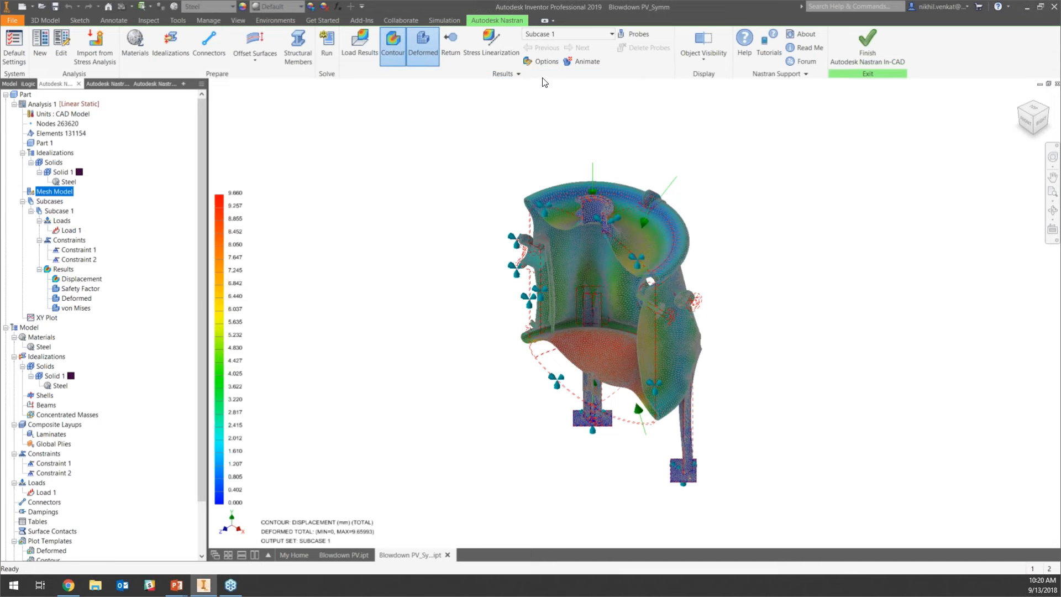
Hide the load and constraint symbols in the displacement plot's visibility options.
left_click(540, 61)
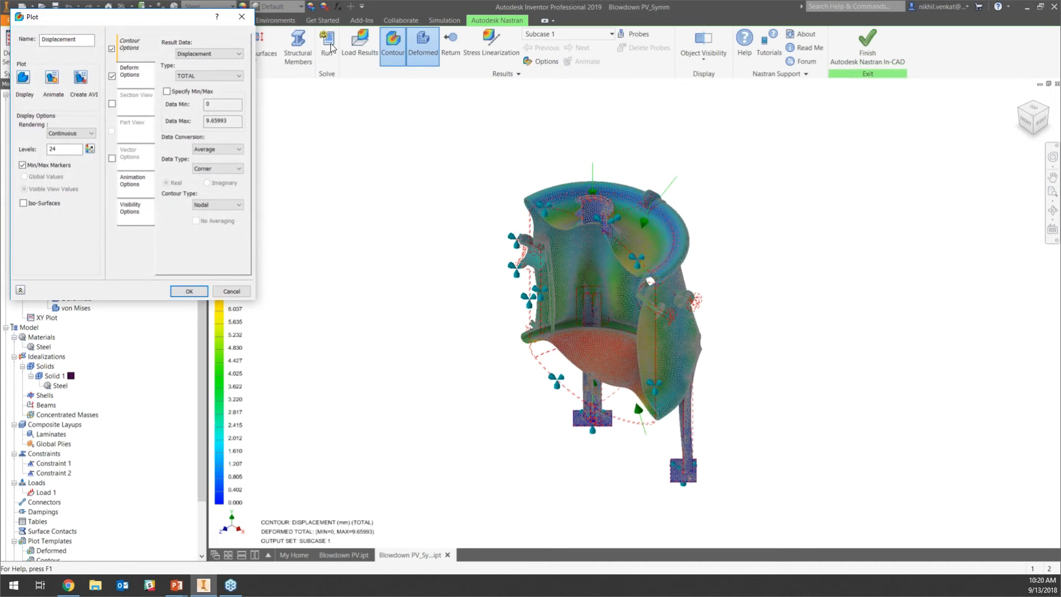
left_click(137, 208)
left_click(234, 44)
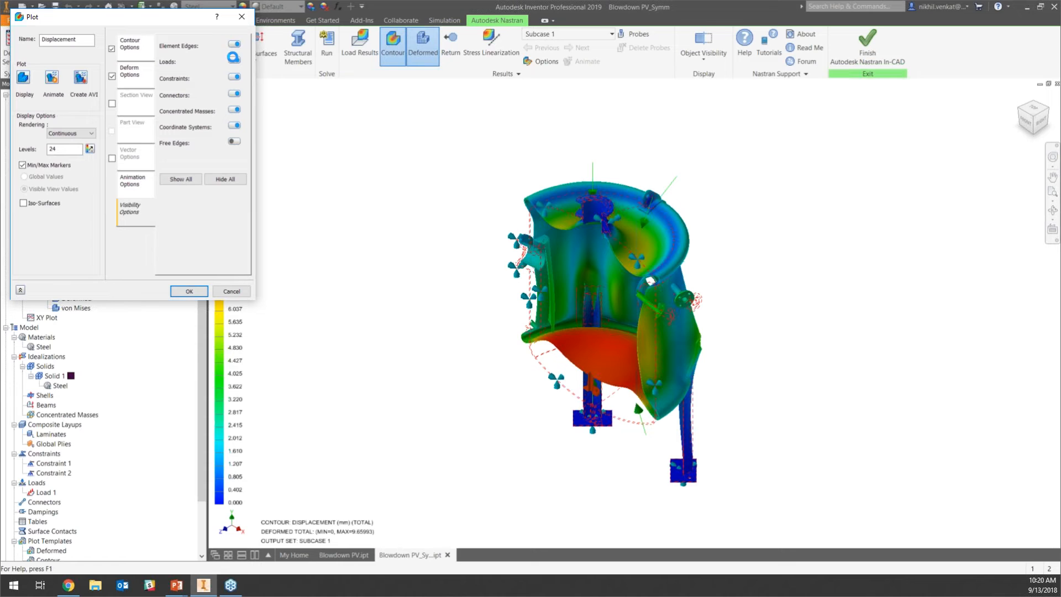
left_click(235, 60)
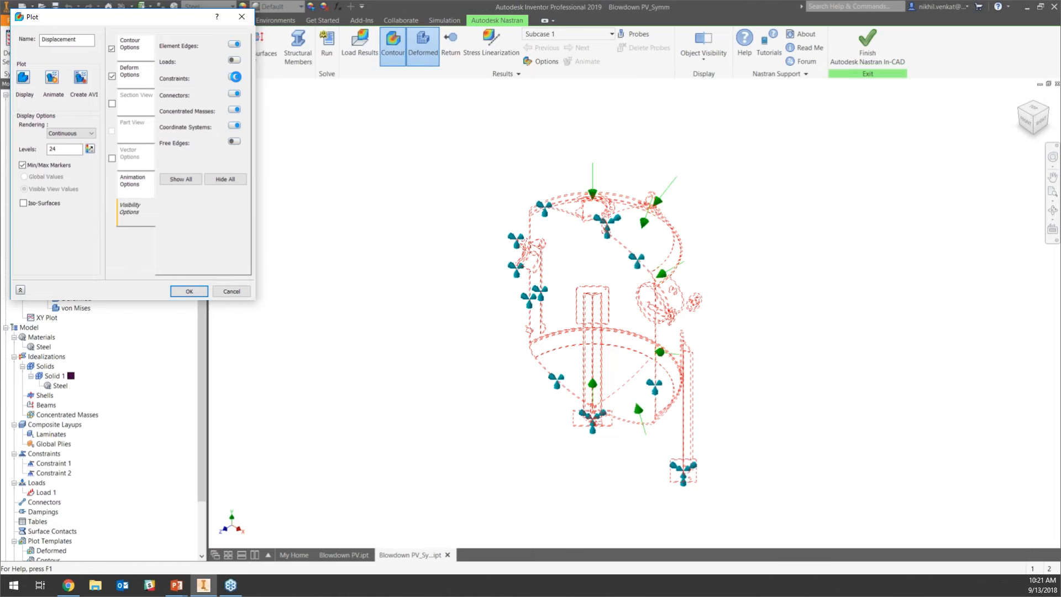
left_click(235, 77)
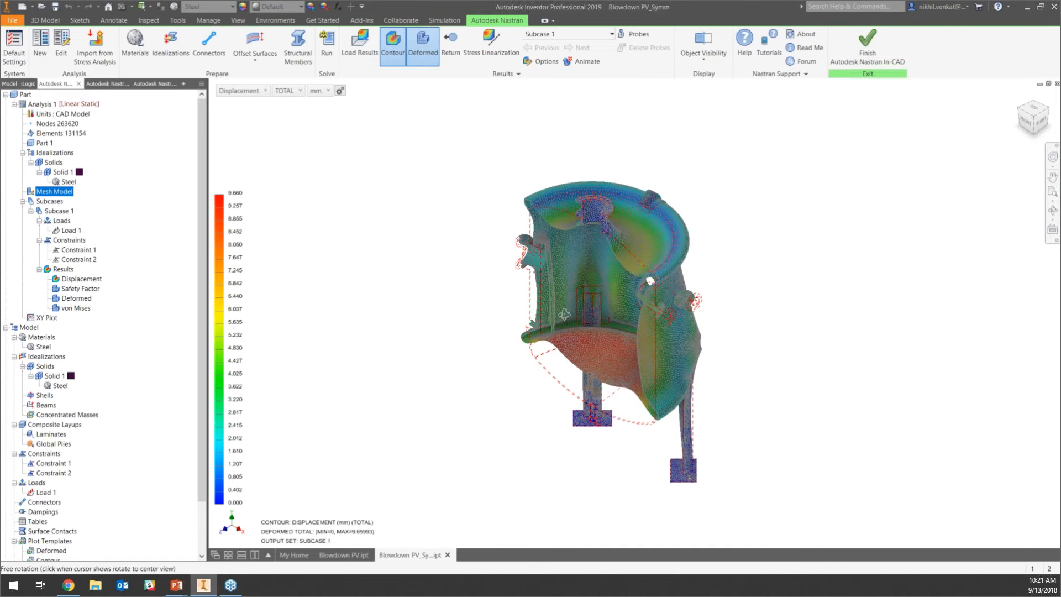
Switch the result contour from displacement to stress and look through the available stress components.
middle_click_drag(650, 279, 671, 278, "shift")
left_click(253, 92)
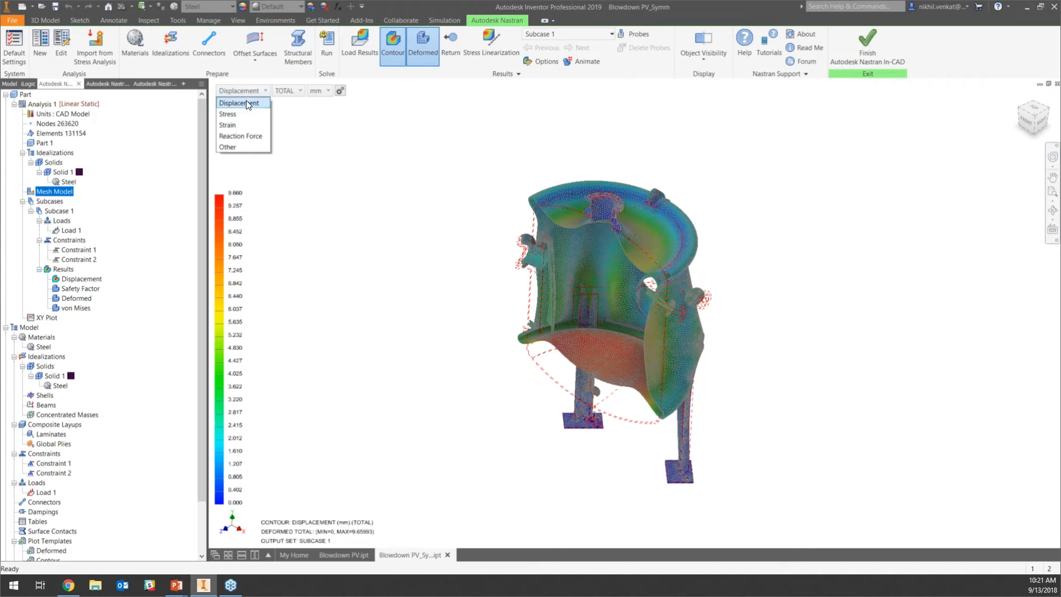
left_click(237, 103)
left_click(246, 91)
left_click(260, 114)
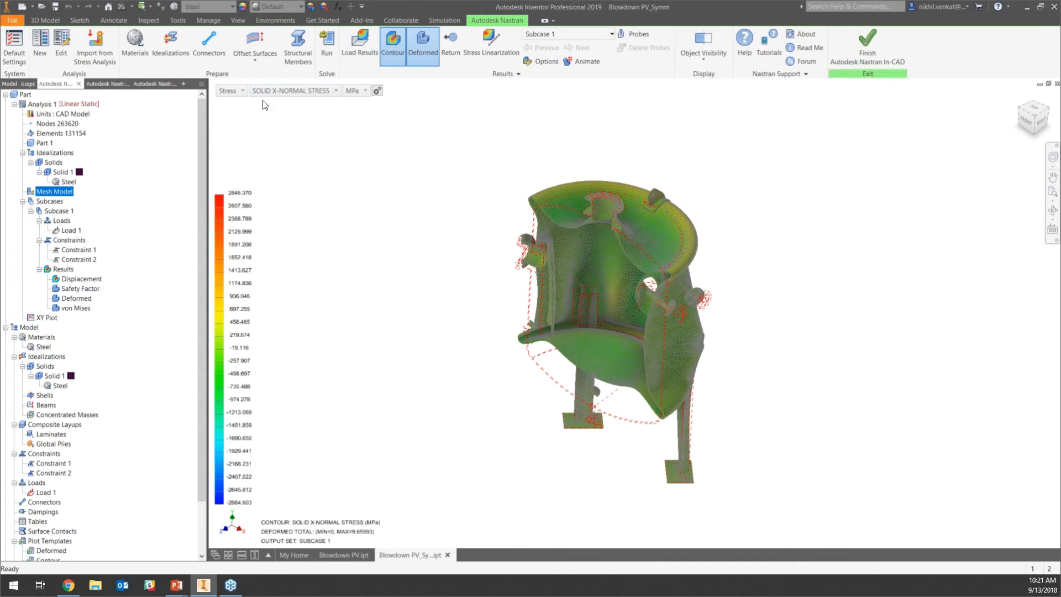
left_click(266, 92)
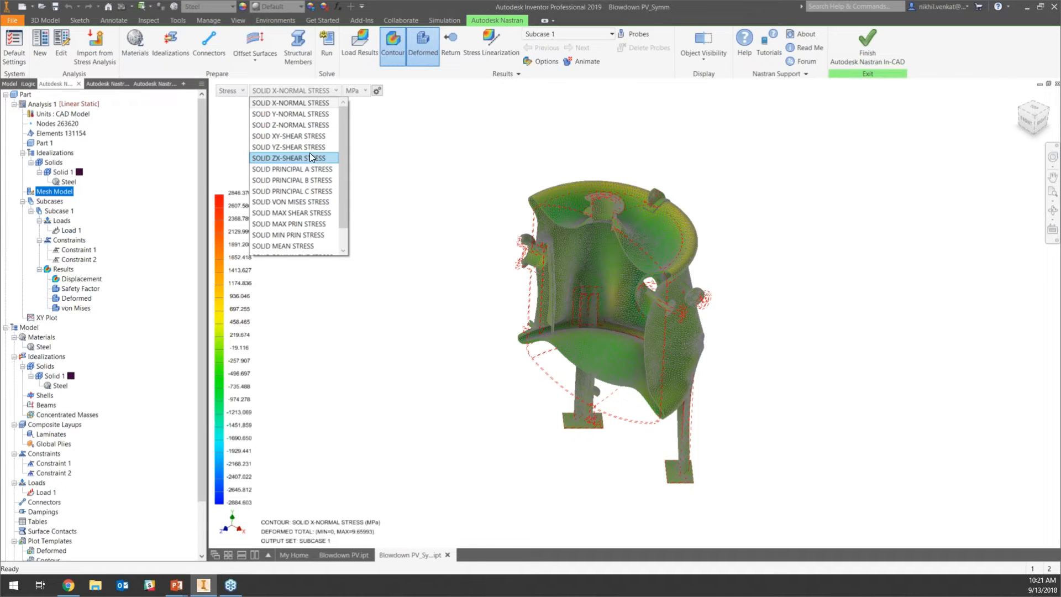
scroll(307, 194, "down", 1)
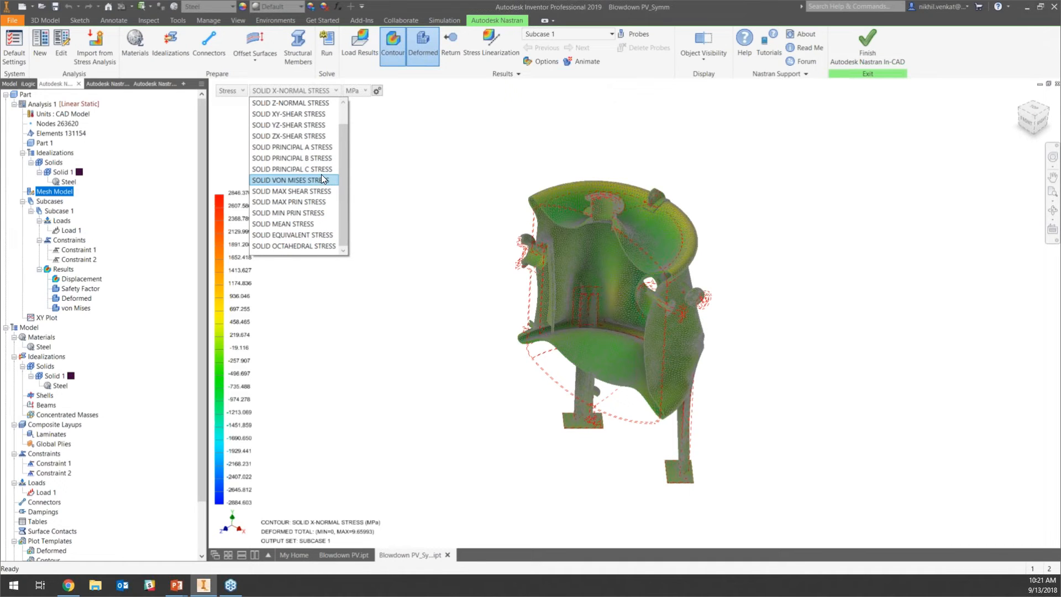
left_click(430, 169)
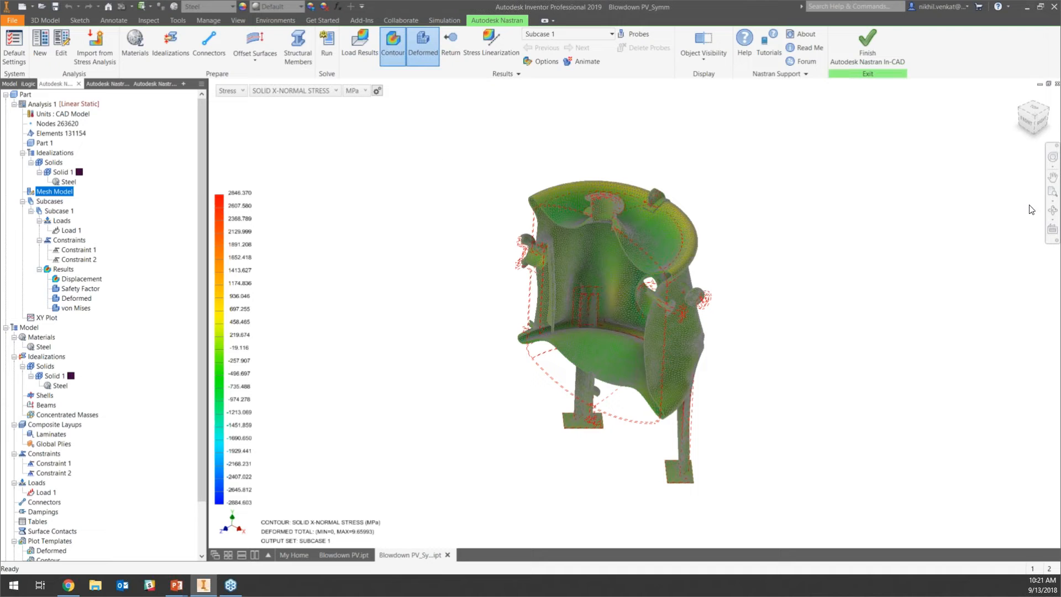
Turn the vessel to the front view and contour the solid von Mises stress.
left_click(1028, 120)
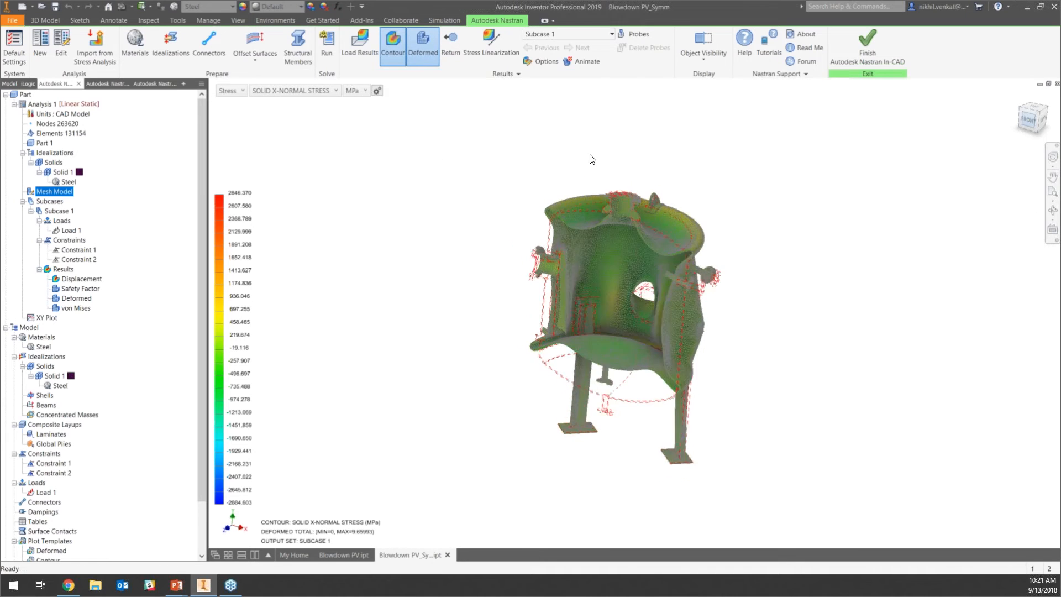
left_click(282, 91)
scroll(297, 227, "down", 1)
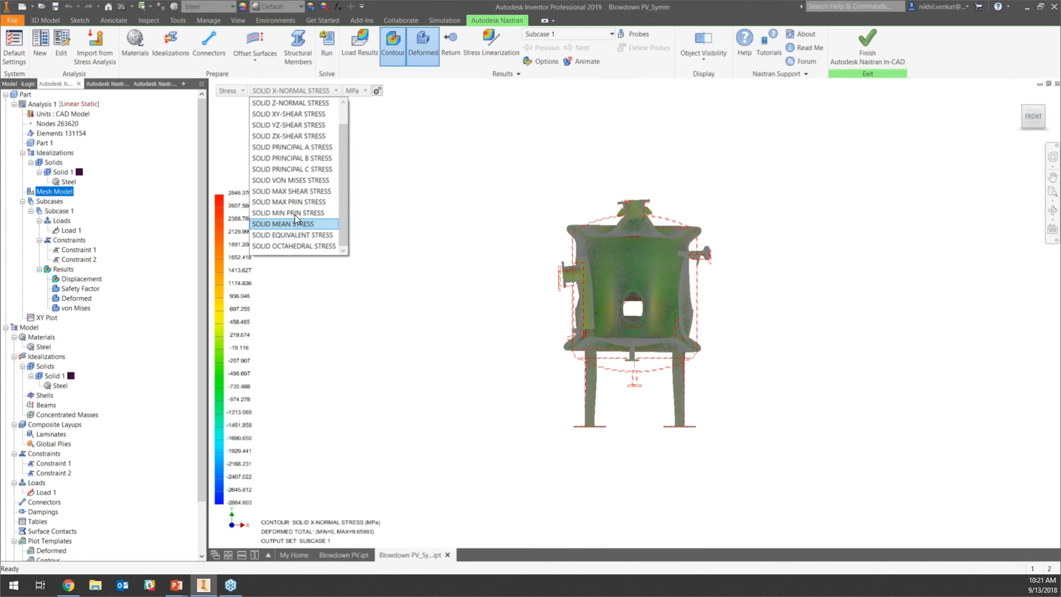
left_click(700, 259)
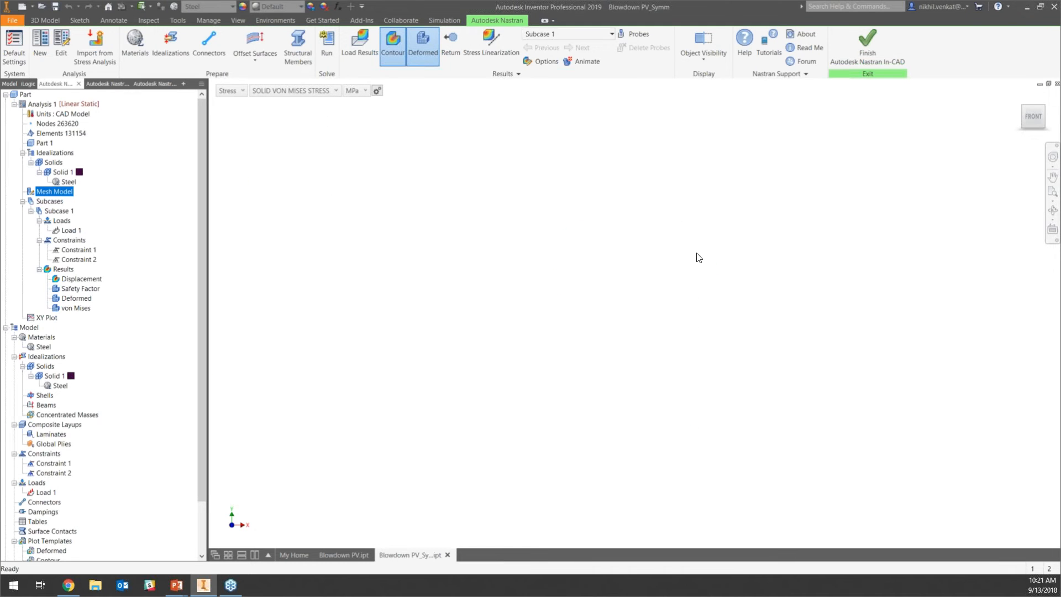
scroll(584, 272, "up", 6)
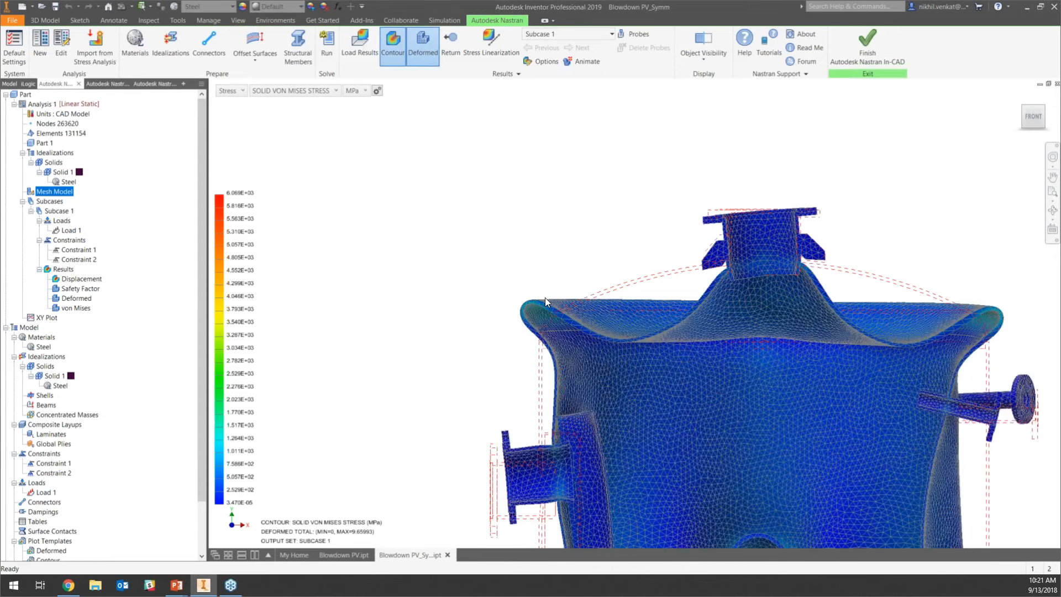
scroll(545, 297, "up", 3)
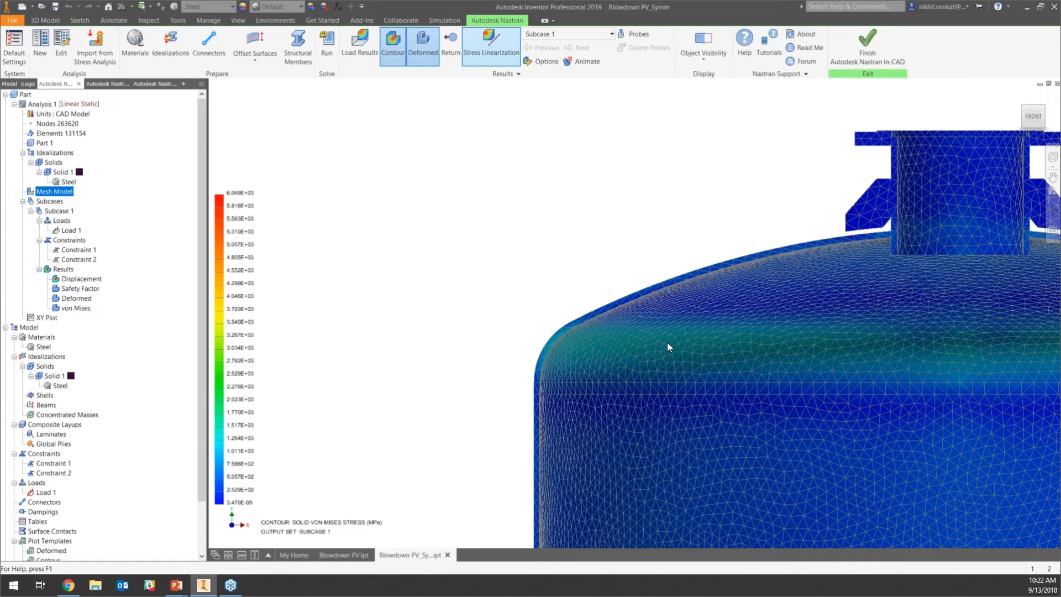
Start a stress linearization and pick node 40117 on the inner surface of the top head's left knuckle as the first point.
left_click(491, 43)
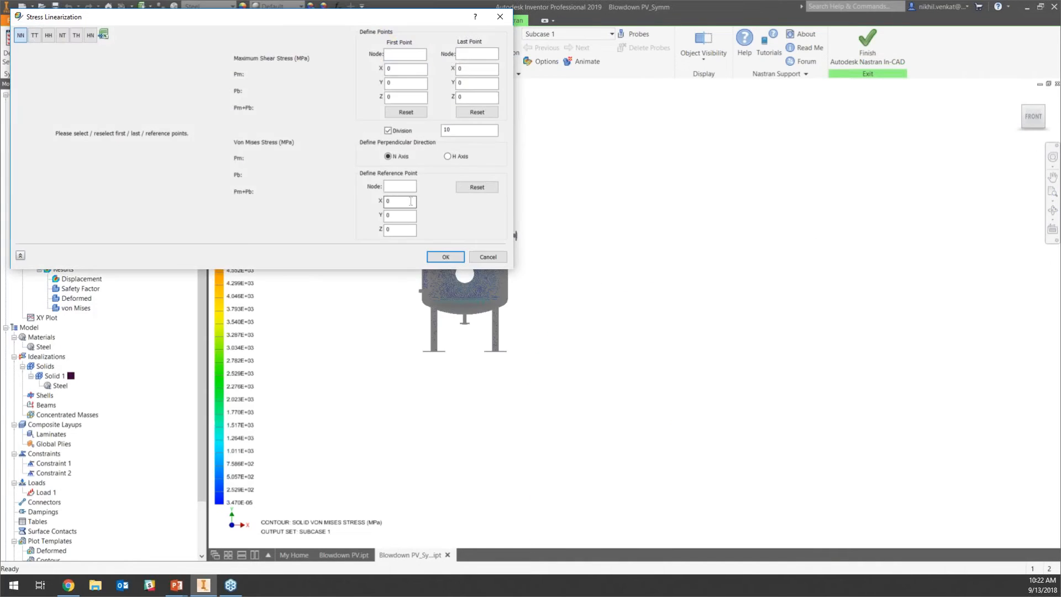
scroll(533, 279, "down", 3)
middle_click_drag(492, 300, 755, 371)
scroll(647, 294, "down", 3)
middle_click_drag(636, 234, 753, 250)
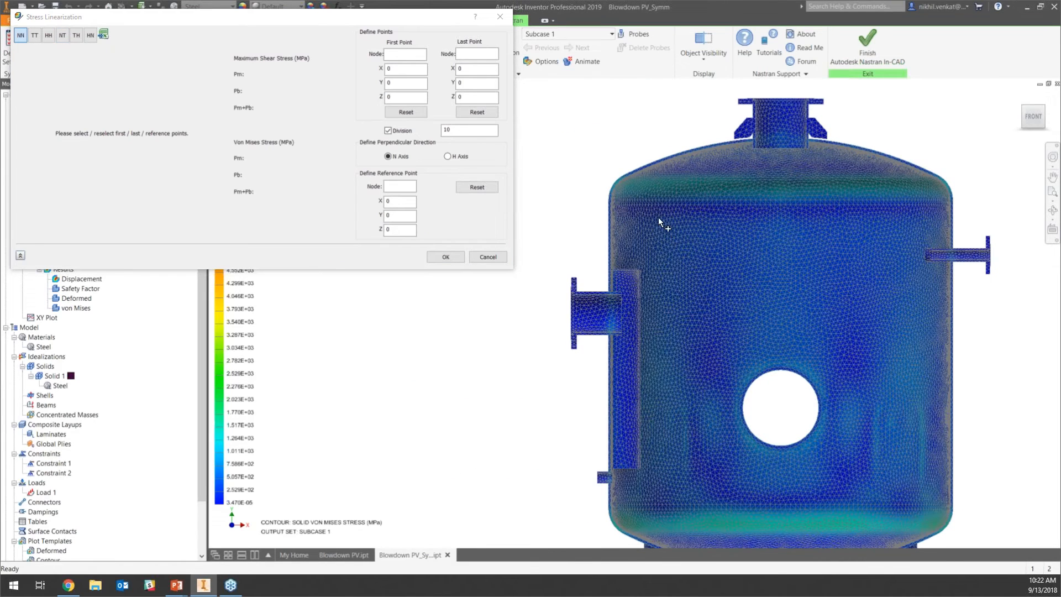
scroll(658, 207, "down", 3)
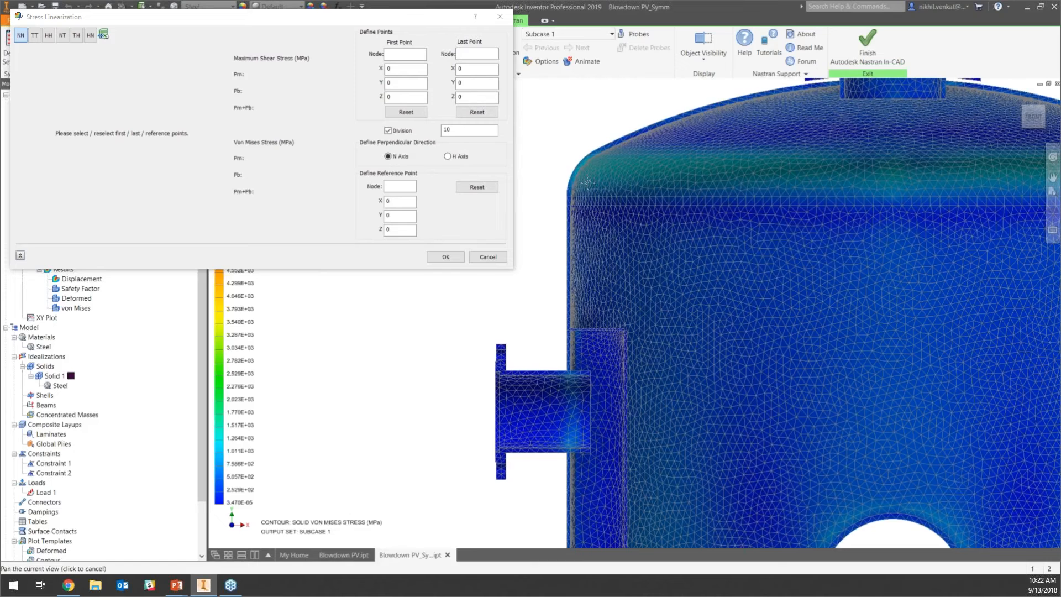
scroll(588, 239, "down", 3)
scroll(586, 236, "down", 3)
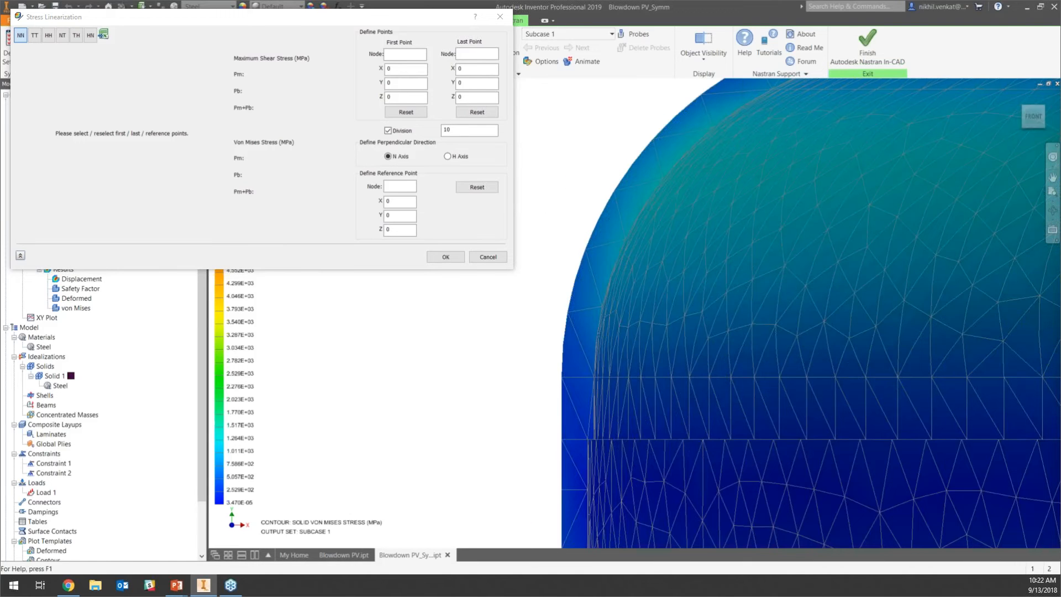
left_click(415, 57)
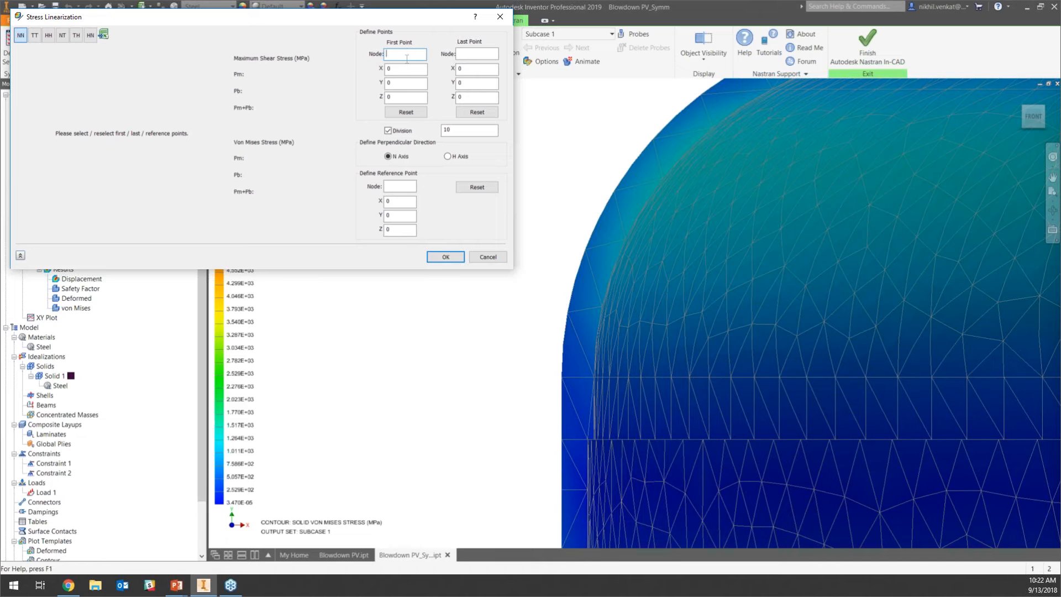
left_click(405, 69)
left_click(403, 57)
left_click(602, 307)
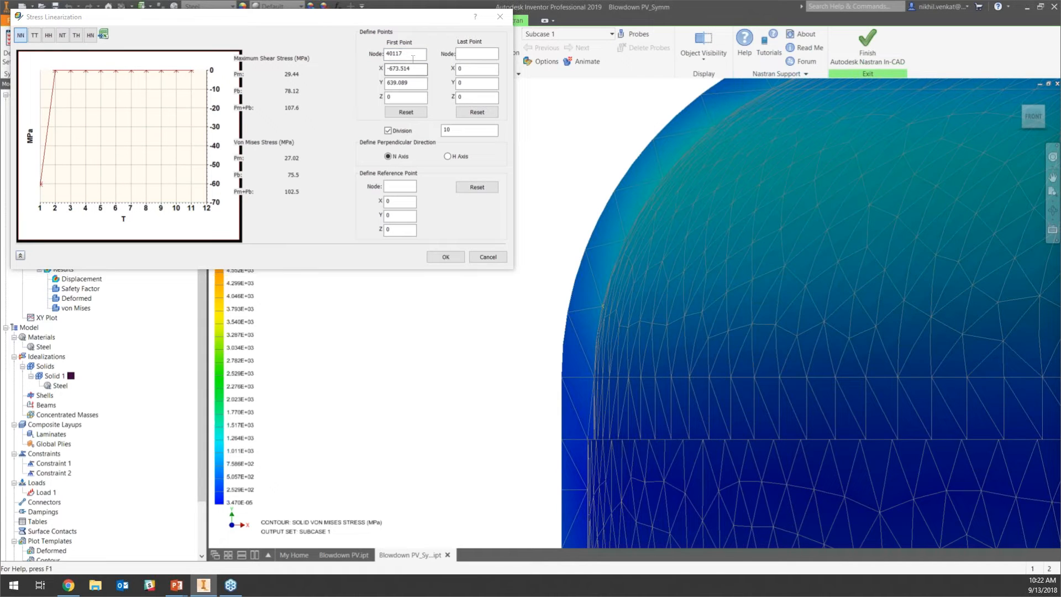
Try node 172975 near the knuckle's outer surface as the last point of the stress line.
left_click(470, 53)
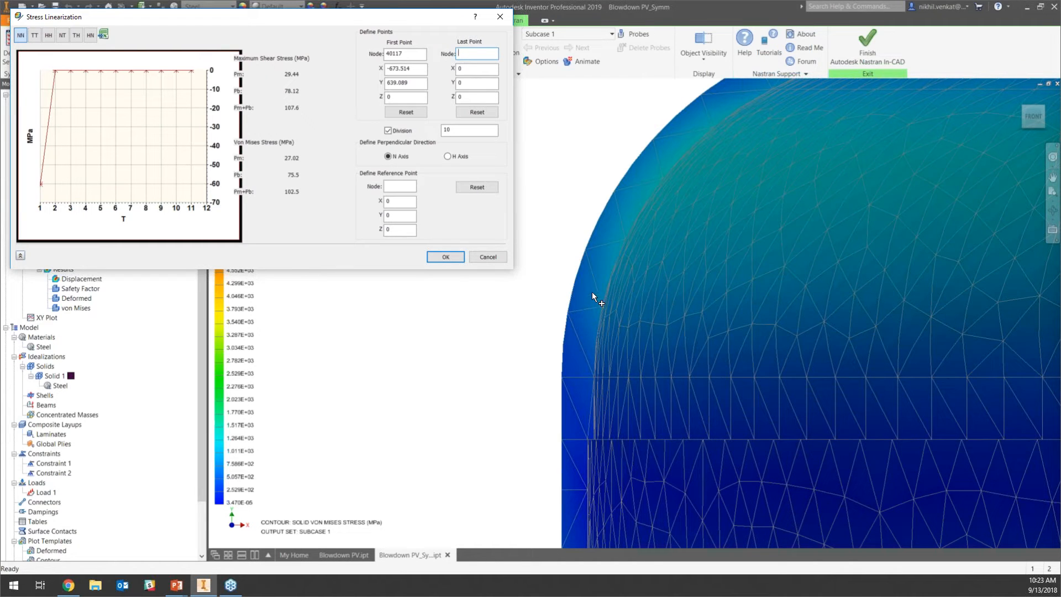
left_click(573, 290)
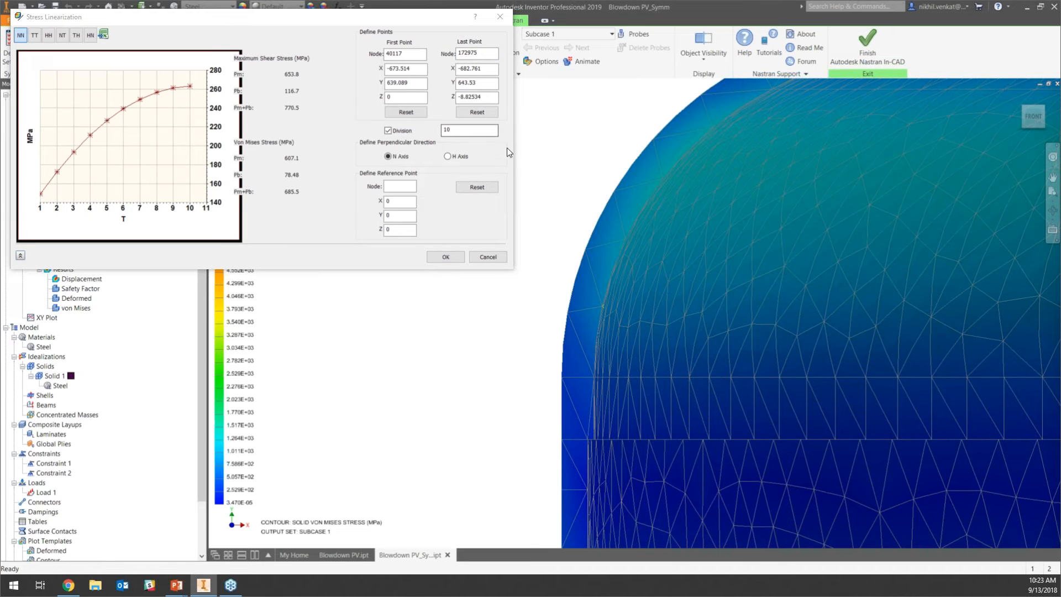
left_click(400, 186)
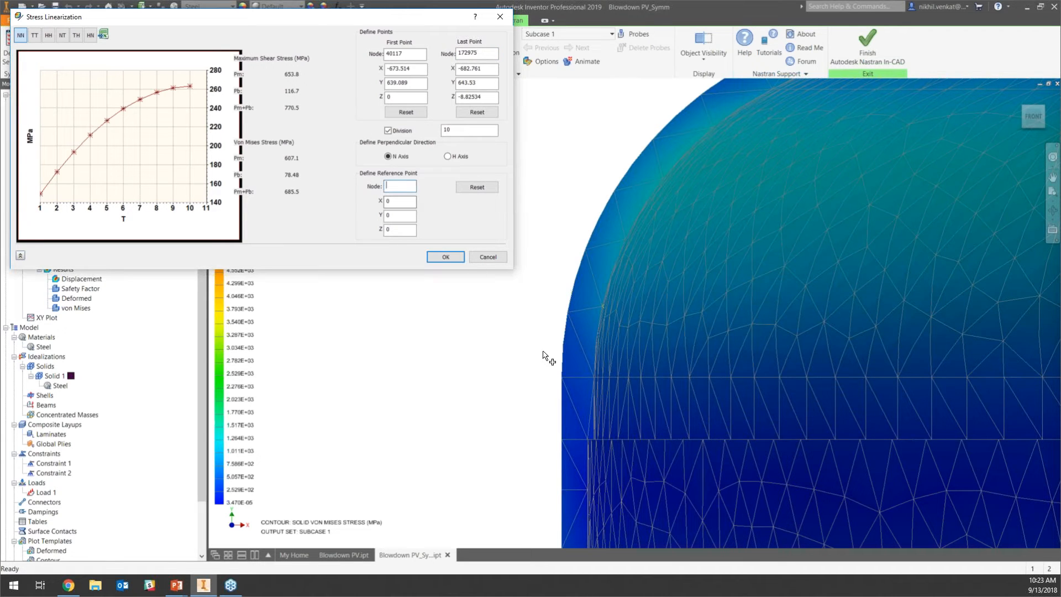
Redefine the last point as node 40123 on the knuckle's outer edge and pick node 42210 on the outer wall below it as reference point.
left_click(479, 53)
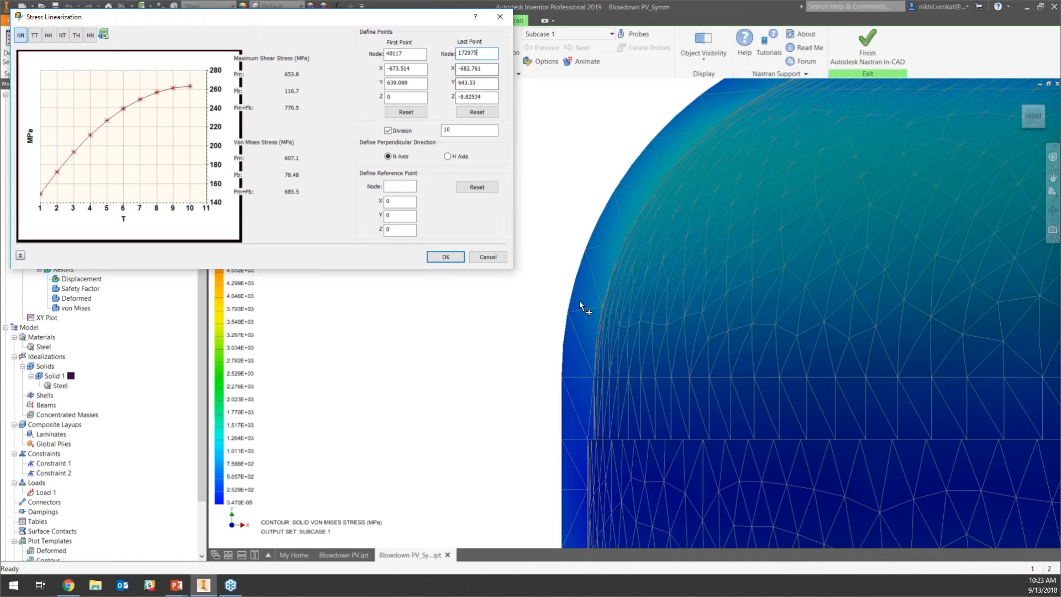
left_click(586, 247)
left_click(577, 270)
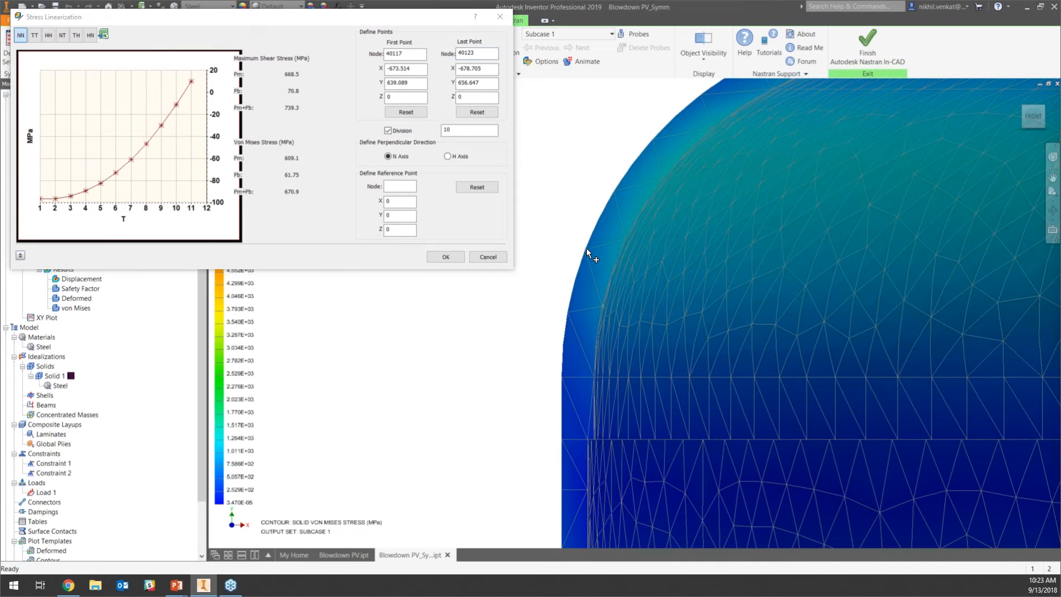
left_click(395, 187)
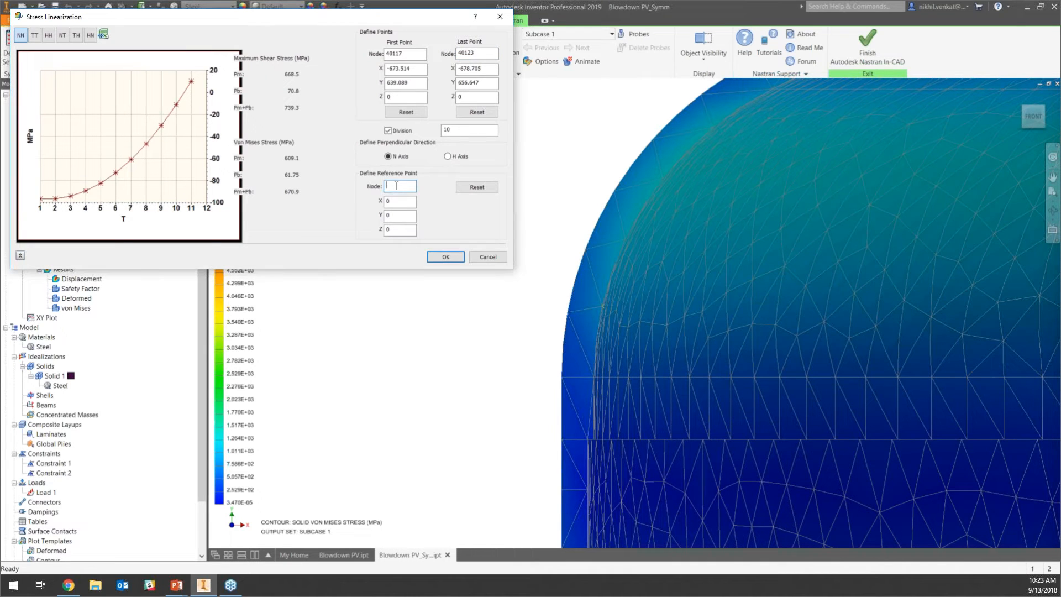
left_click(563, 377)
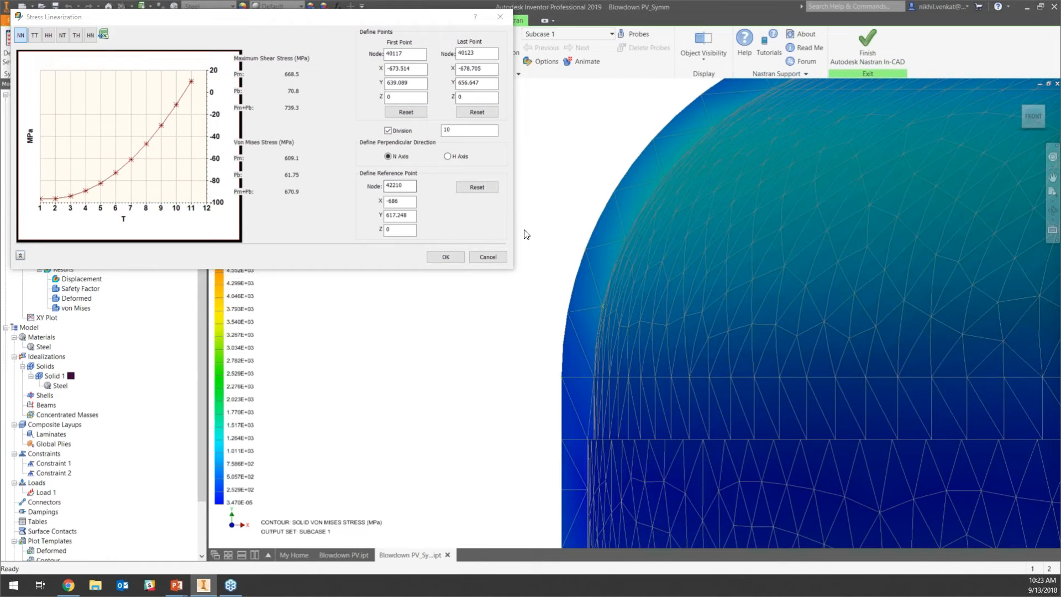
Try 100 divisions along the stress line and restore the division count to 10.
left_click(455, 130)
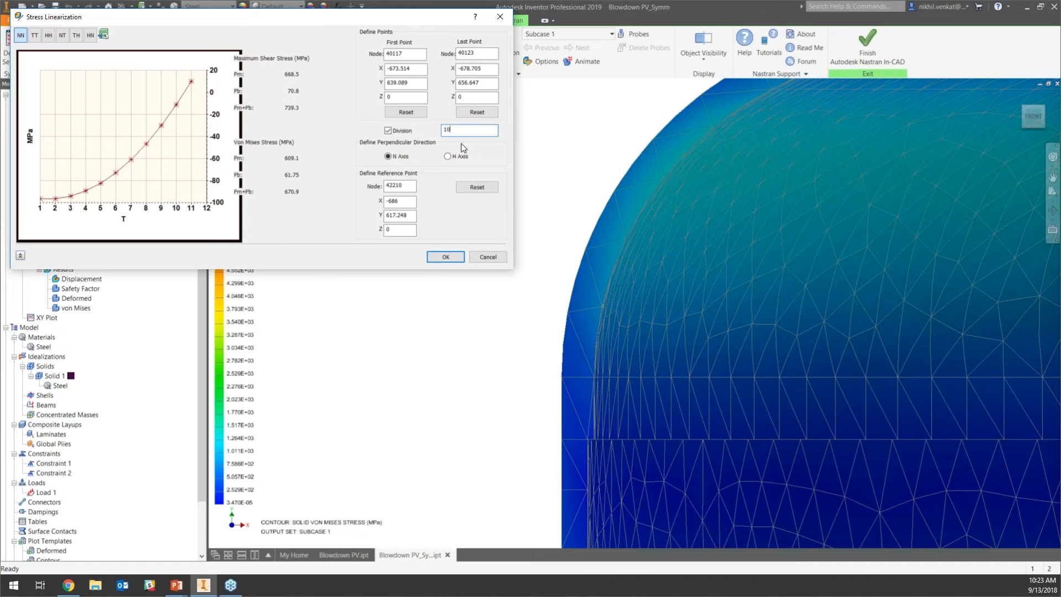
type("0")
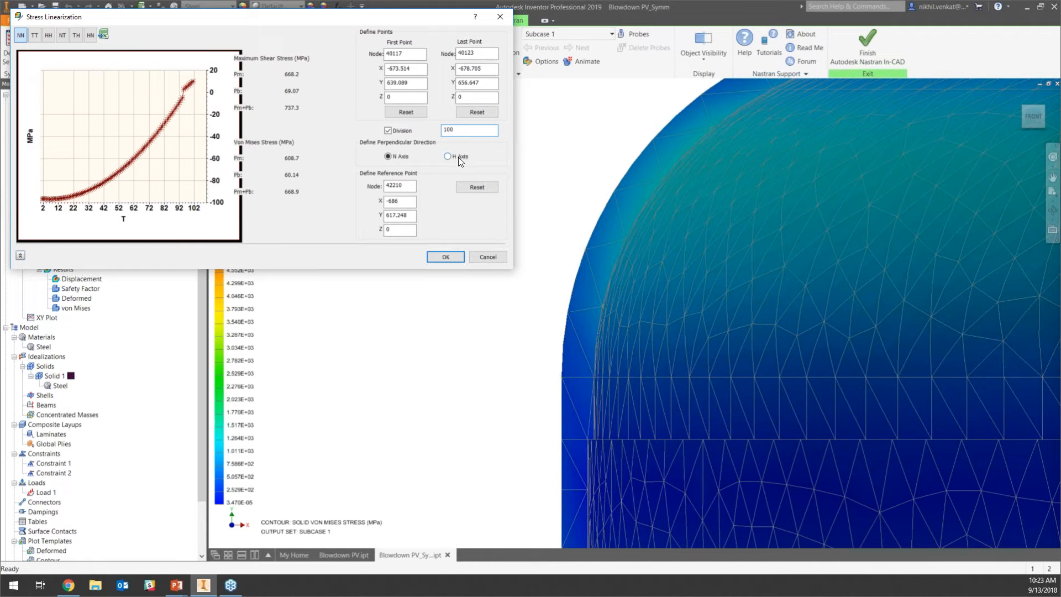
key("BackSpace")
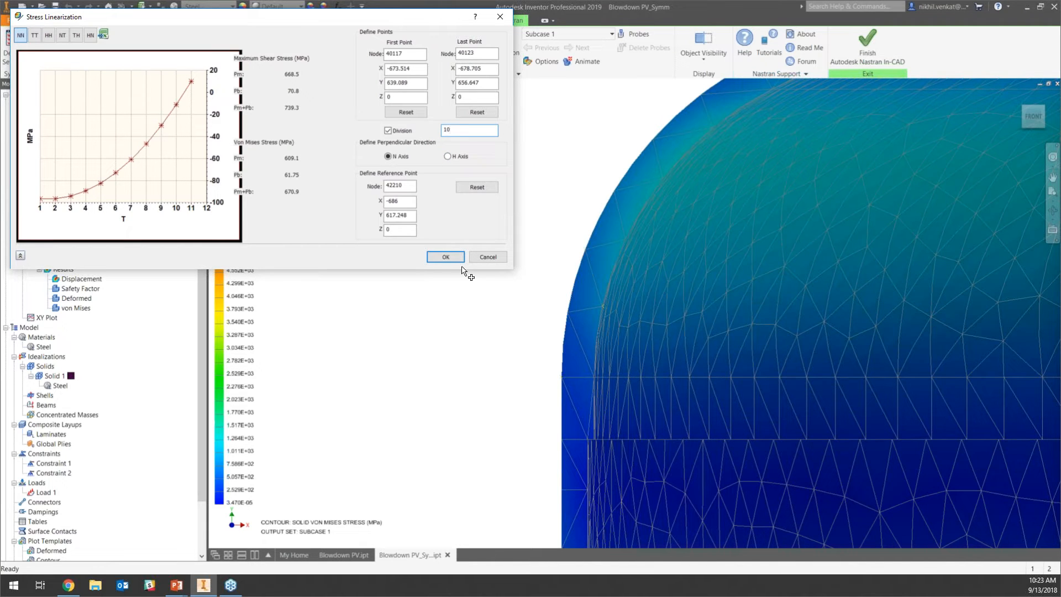
Review the TT, HH, NT, TH and HN stress component plots along the stress line and return to the NN plot.
left_click(36, 41)
left_click(51, 36)
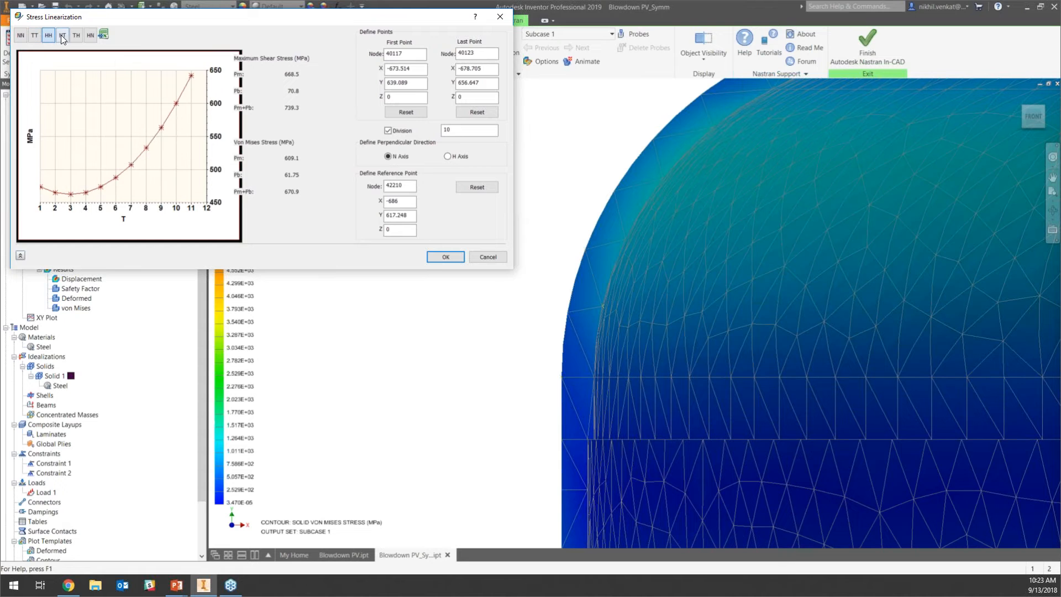
left_click(67, 35)
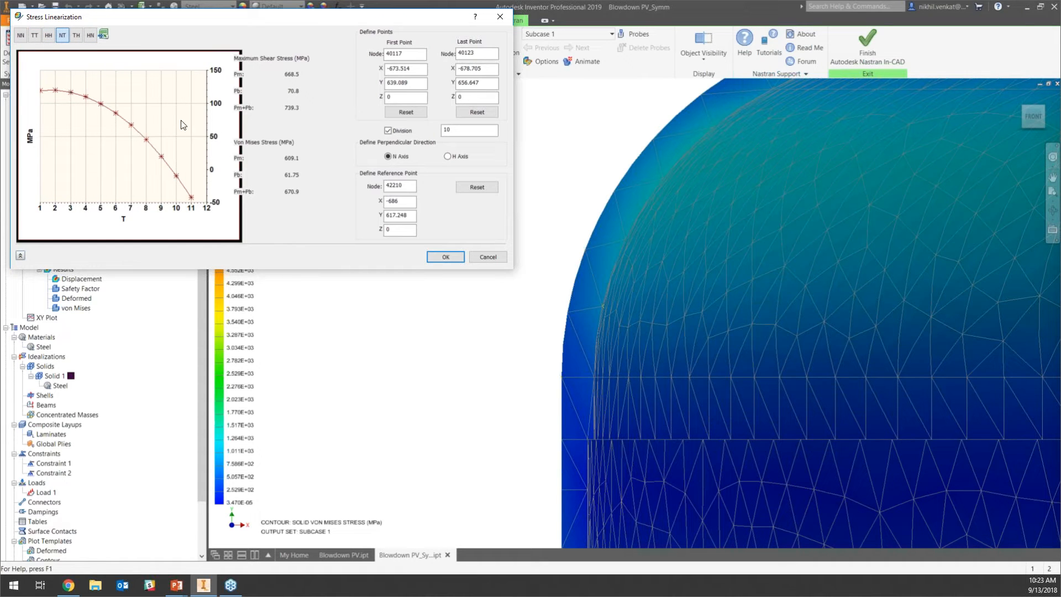
left_click(75, 35)
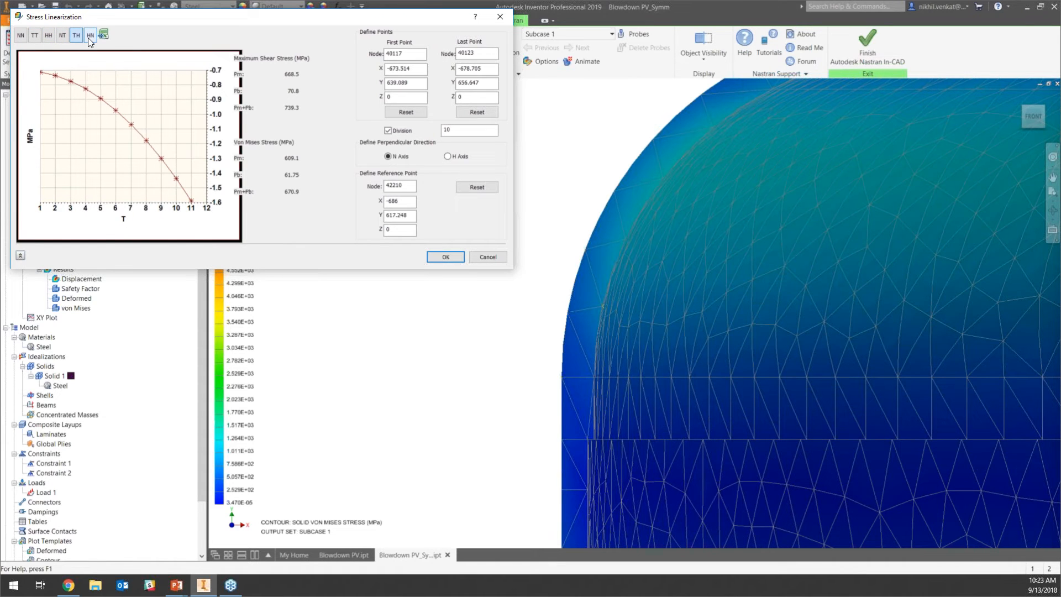
left_click(88, 36)
left_click(22, 35)
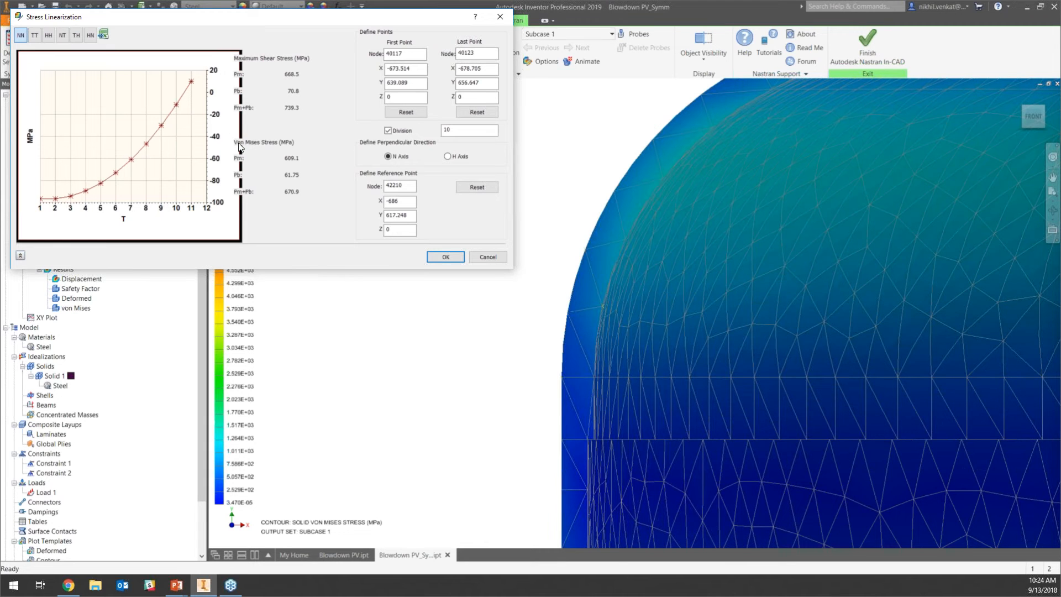
Export the stress linearization data to the Desktop as a CSV file named PV data.
left_click(103, 35)
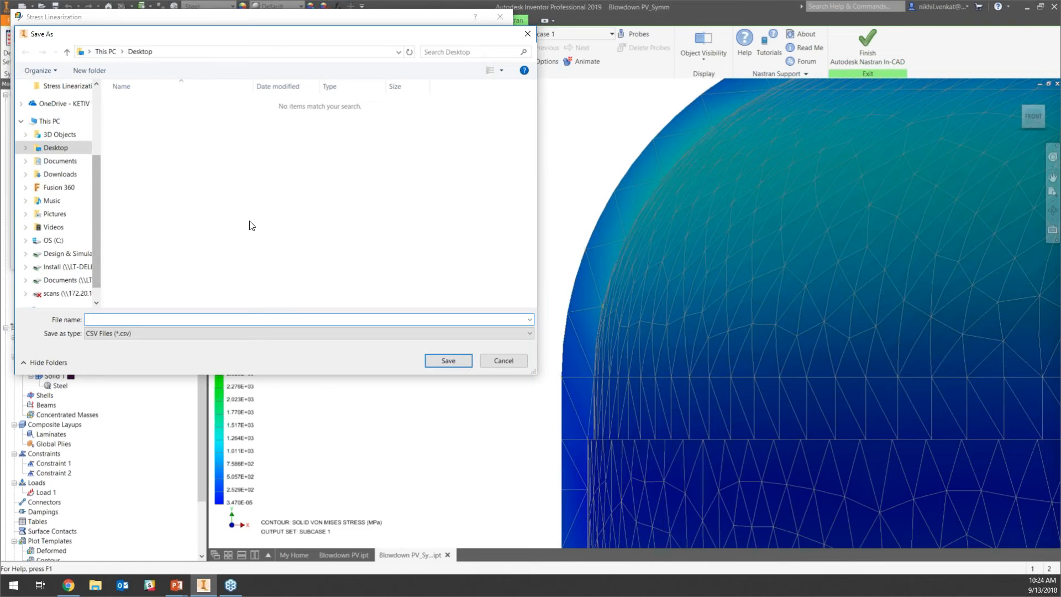
type("STre")
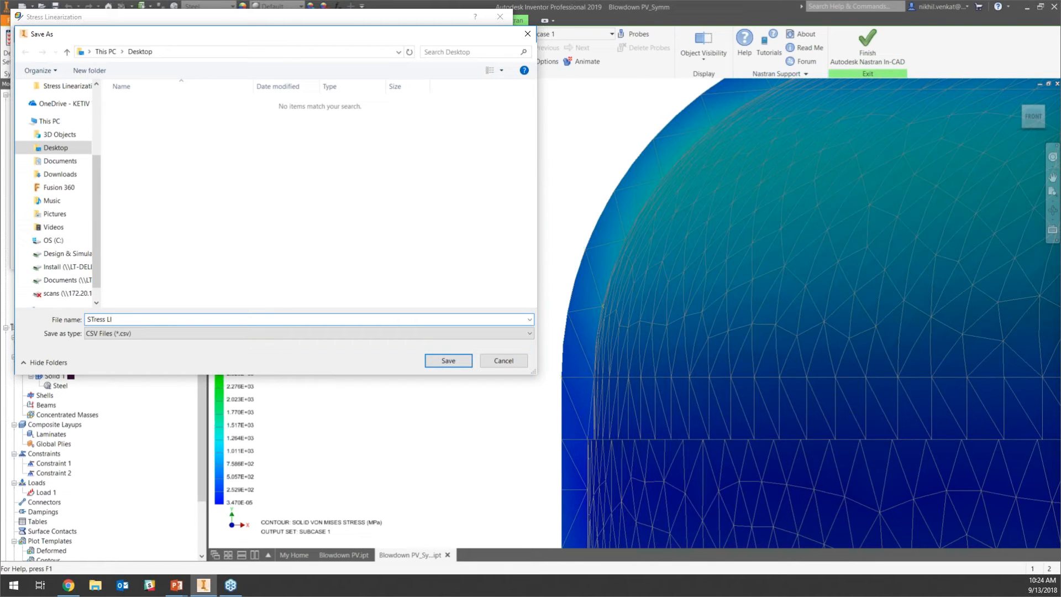
type("ss L")
key("BackSpace")
key("BackSpace")
key("BackSpace")
key("BackSpace")
key("BackSpace")
key("BackSpace")
key("BackSpace")
key("BackSpace")
type("PV data")
left_click(448, 360)
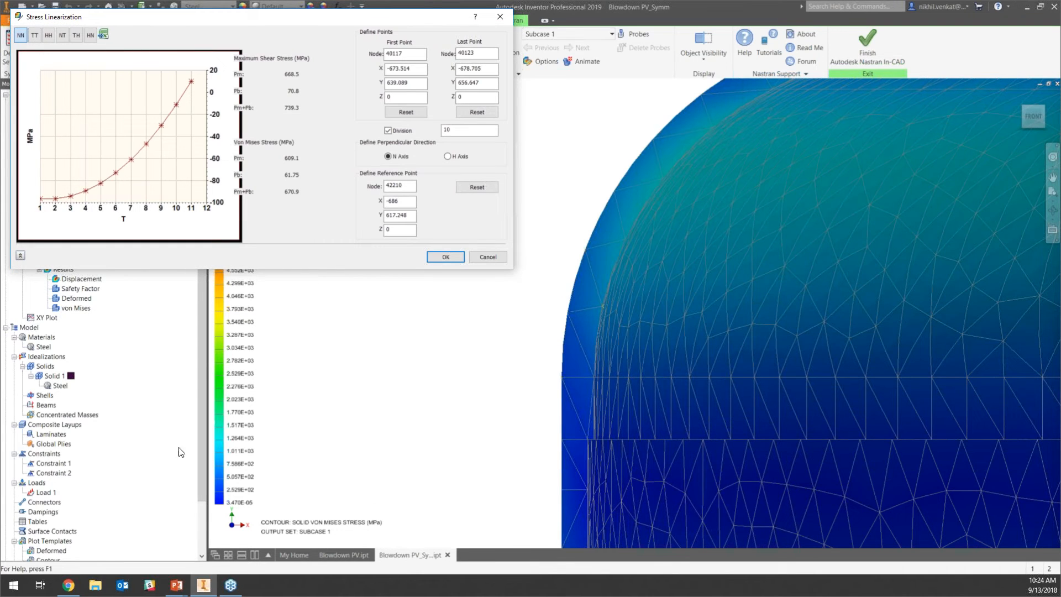
Open the exported PV data file in Excel and review its von Mises and maximum shear stress Pm, Pb and Pm + Pb values.
left_click(100, 583)
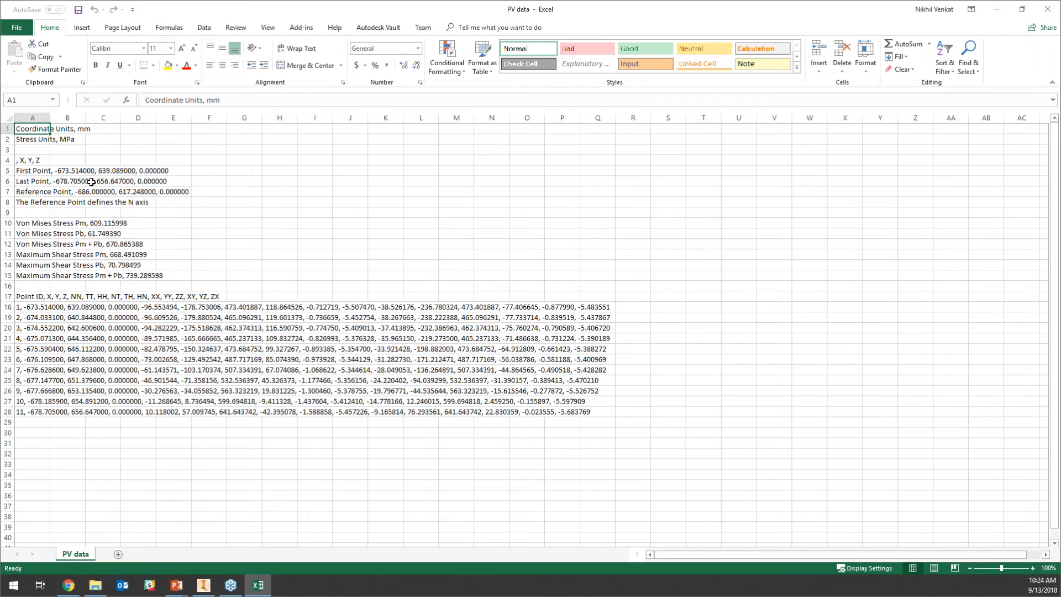
left_click(115, 225)
left_click(117, 234)
left_click(126, 255)
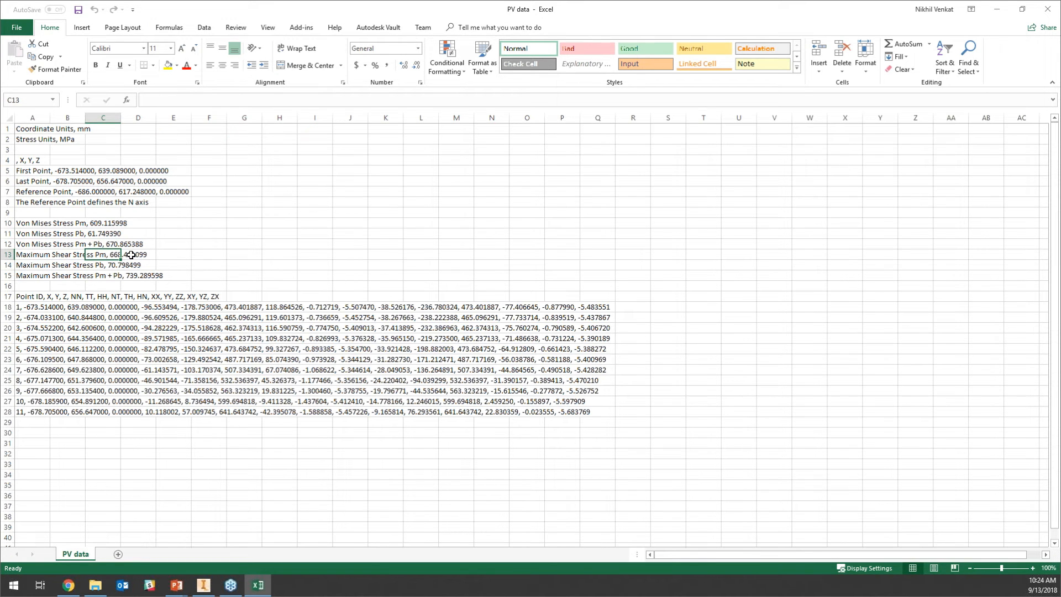
left_click(131, 255)
left_click(117, 265)
left_click(146, 277)
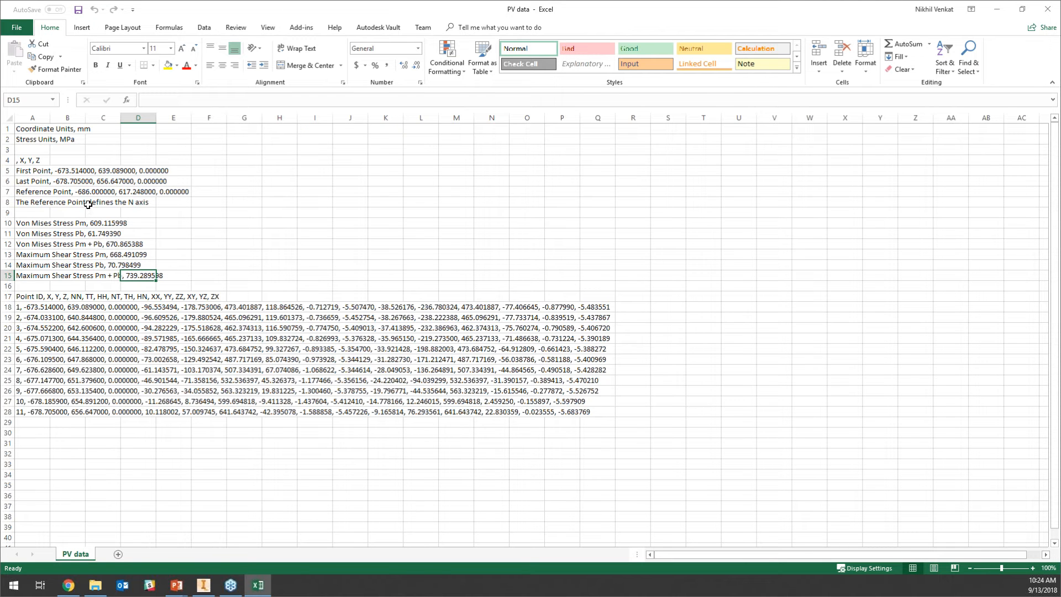
Close the PV data spreadsheet and return to the stress linearization in Inventor.
left_click(206, 586)
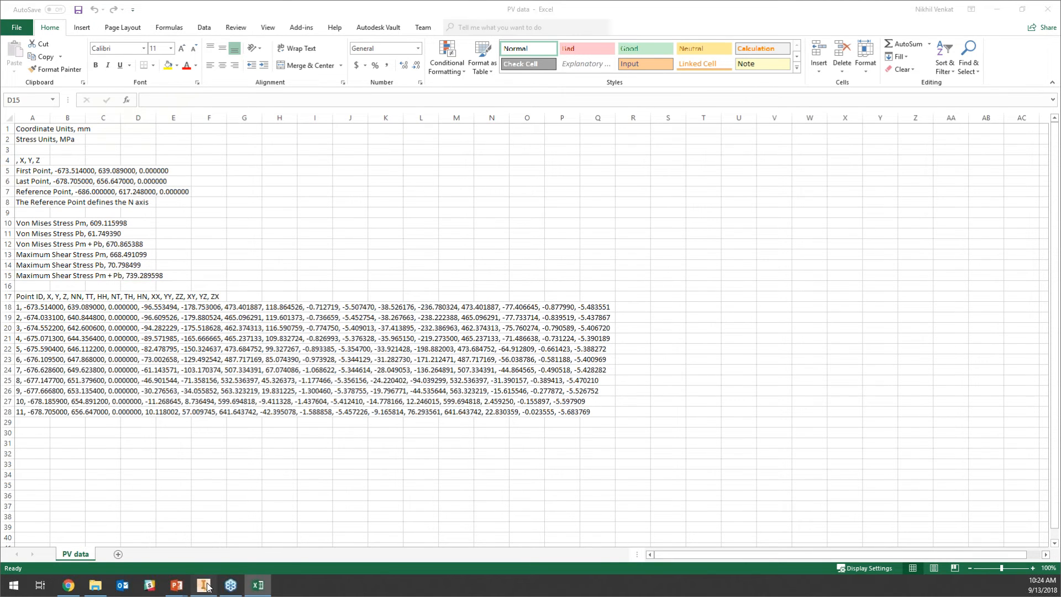
left_click(268, 589)
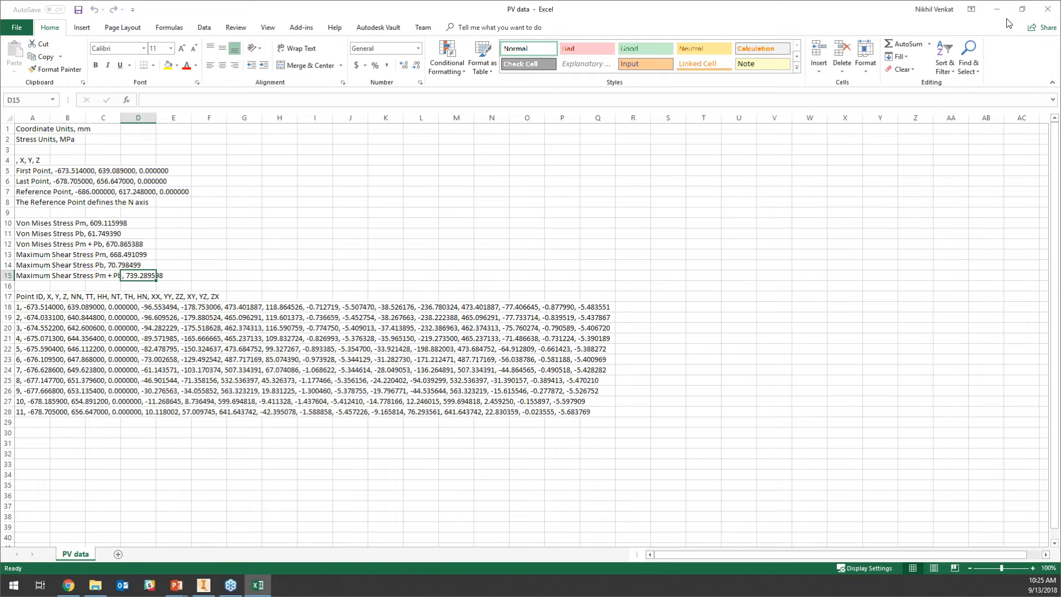
left_click(1046, 13)
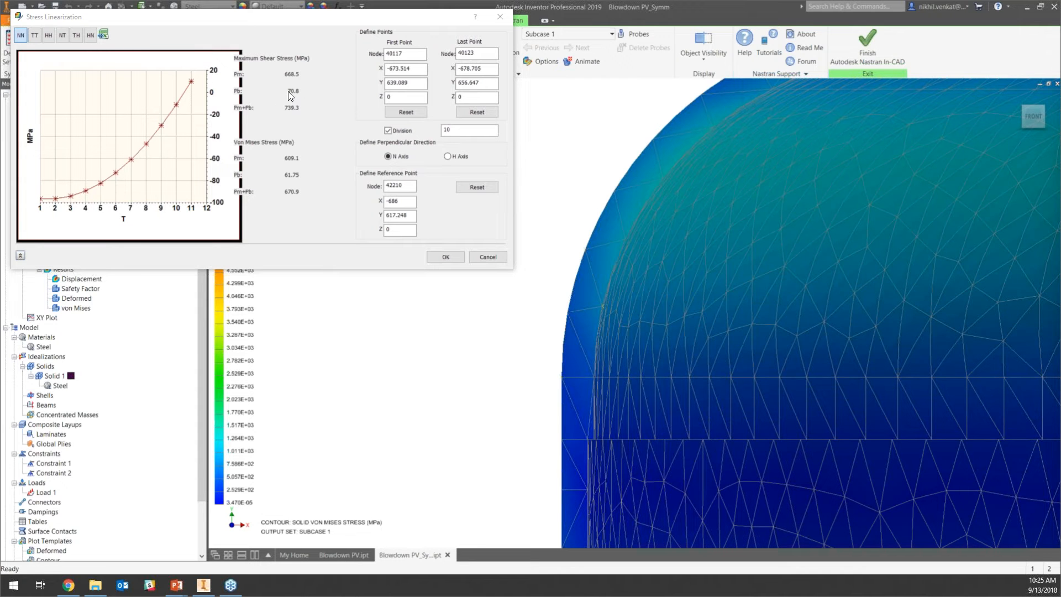
Examine the von Mises contour around the top head's knuckle and up to the top nozzle.
scroll(714, 240, "down", 3)
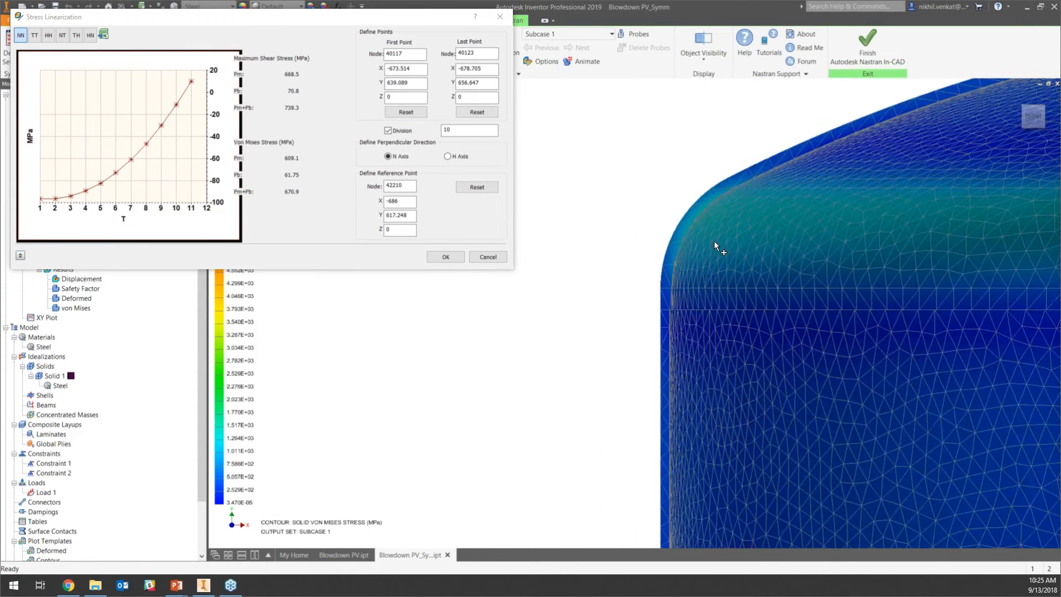
scroll(714, 241, "down", 3)
scroll(631, 232, "up", 4)
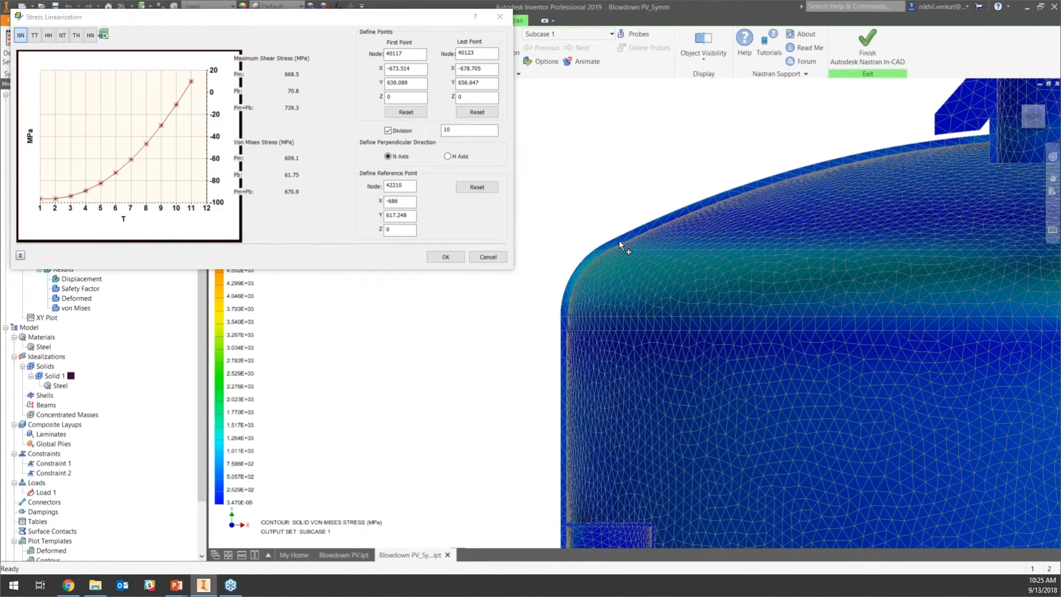
scroll(648, 237, "down", 2)
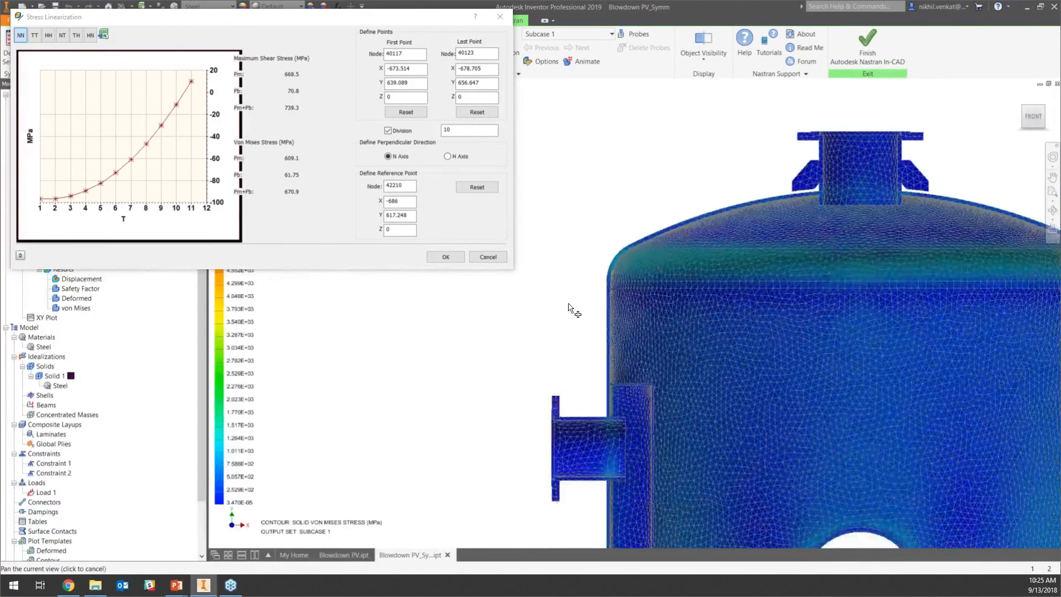
scroll(569, 307, "up", 3)
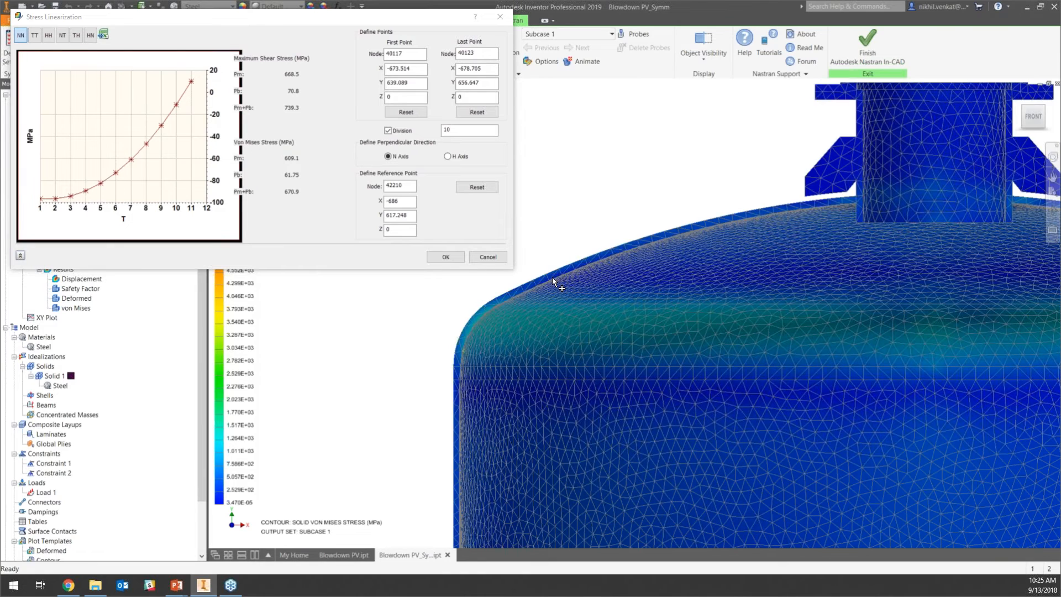
scroll(552, 279, "up", 2)
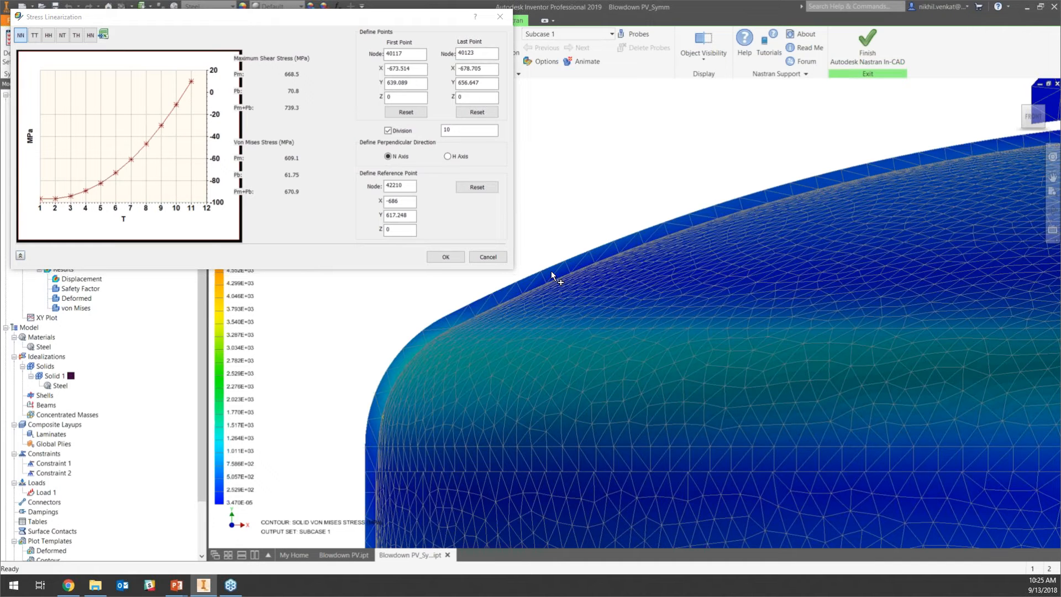
scroll(686, 238, "down", 1)
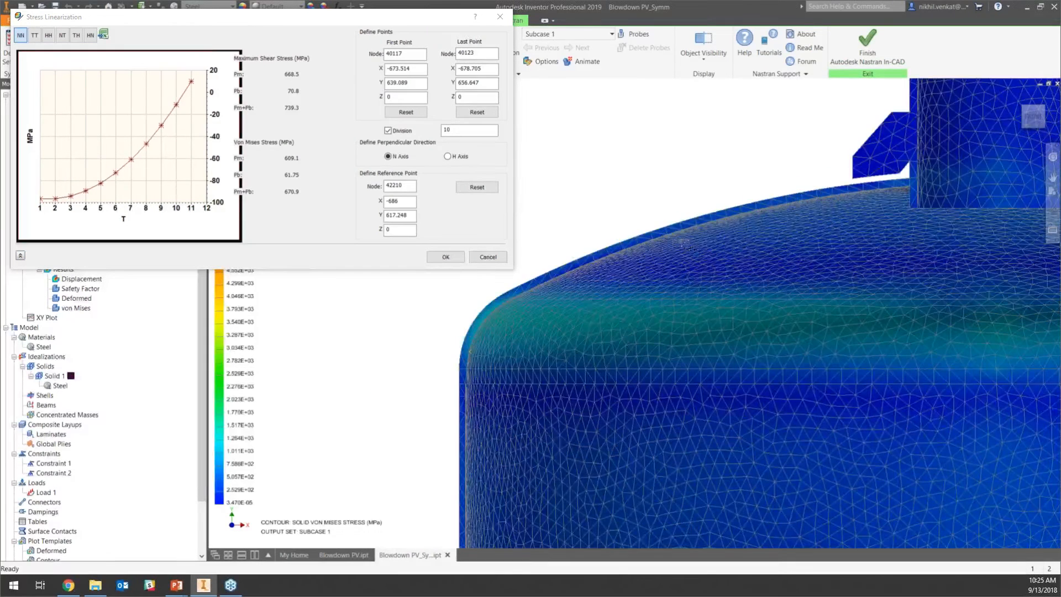
scroll(685, 243, "down", 1)
scroll(635, 232, "down", 1)
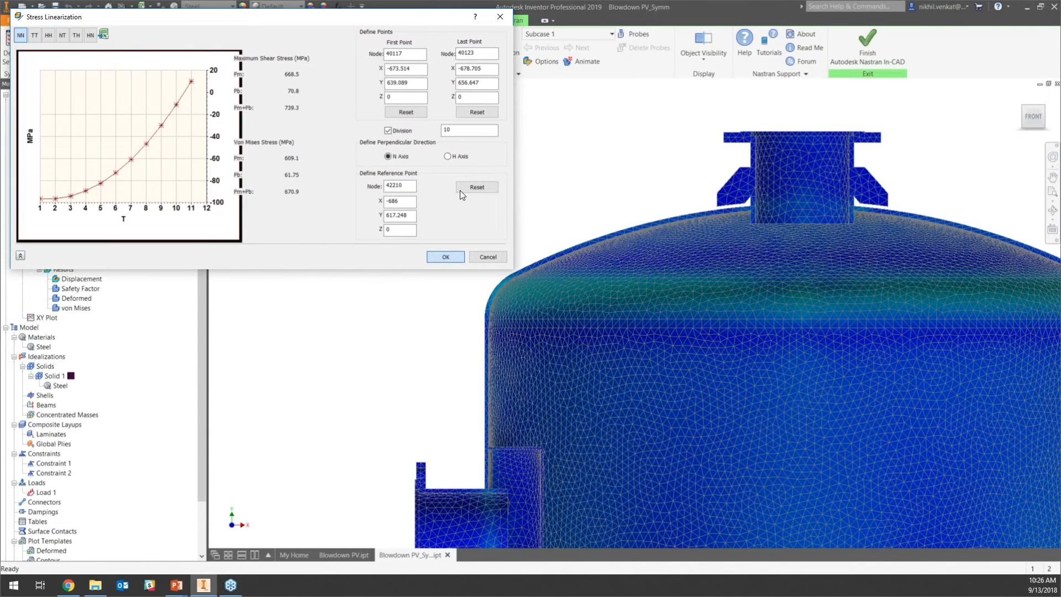
Close the stress linearization and inspect the von Mises contour on the whole vessel and through the top head's left knuckle.
scroll(445, 185, "down", 3)
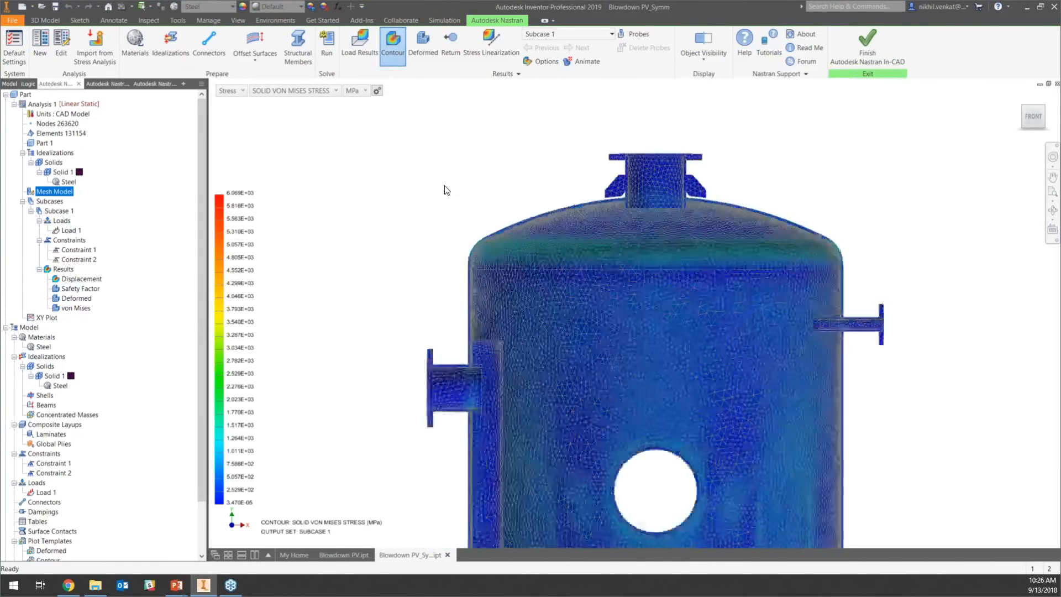
scroll(446, 190, "down", 2)
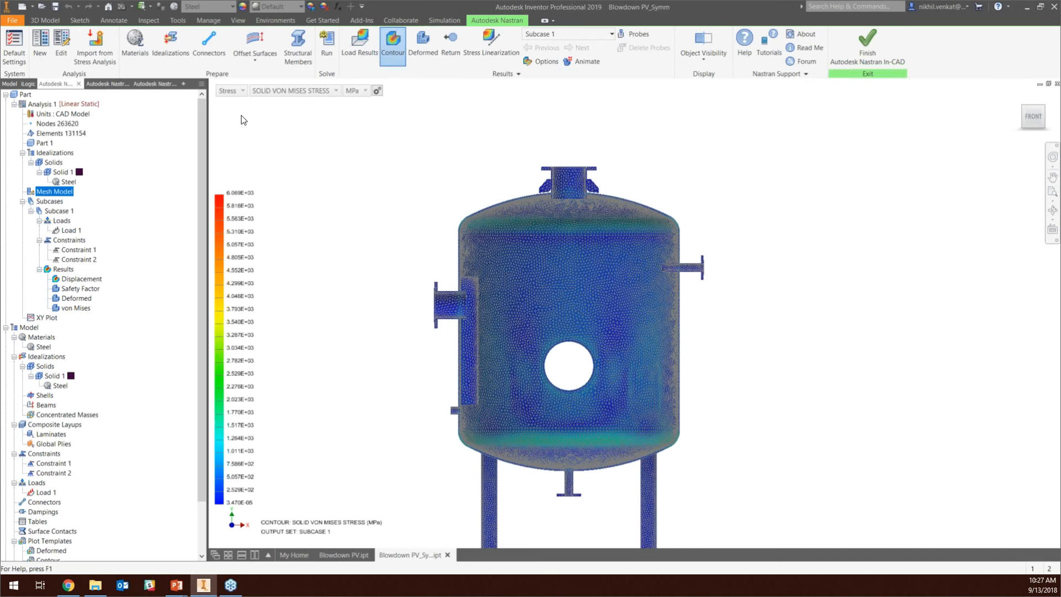
scroll(443, 223, "down", 5)
scroll(602, 267, "down", 4)
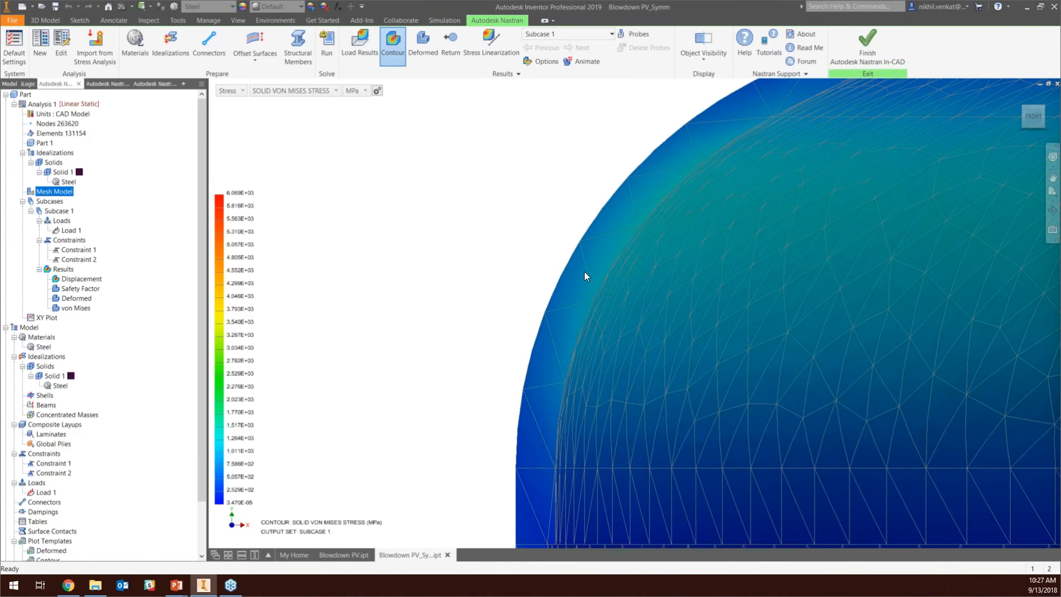
Leave the contour results and examine the mesh elements through the wall thickness of the top head.
left_click(456, 47)
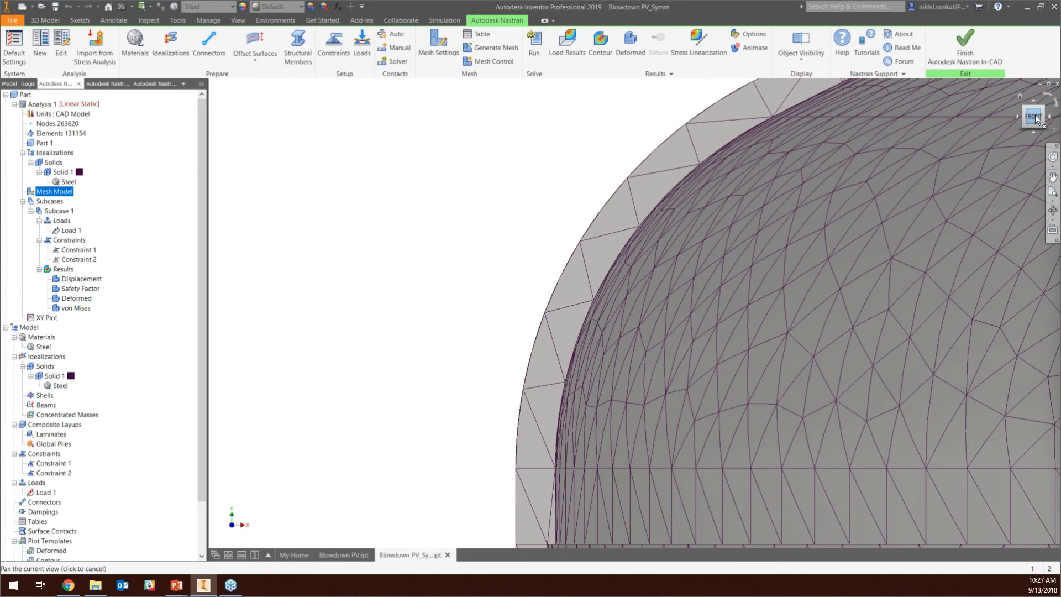
scroll(562, 342, "down", 8)
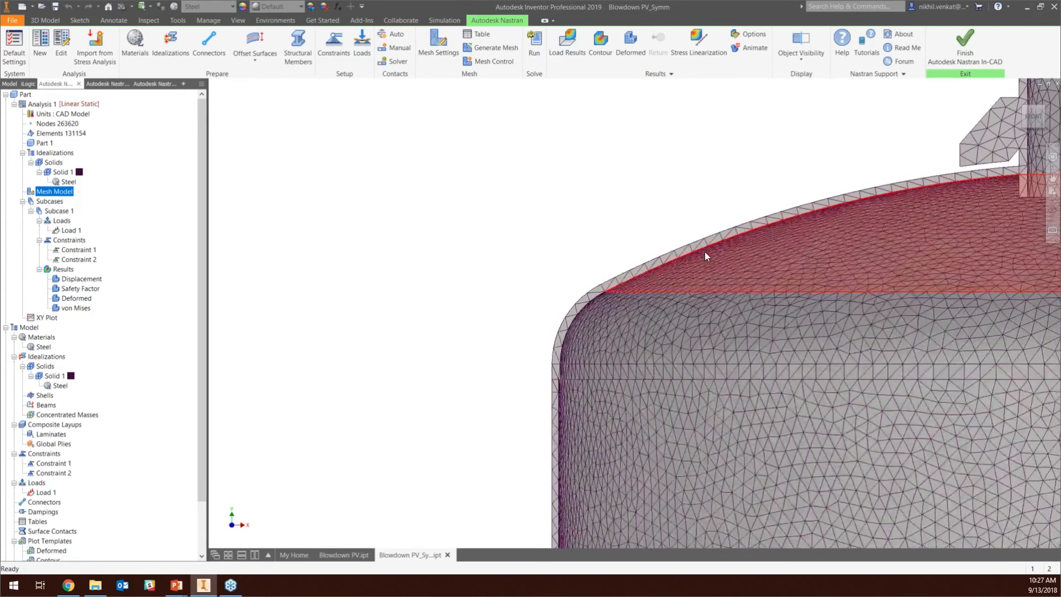
scroll(782, 223, "up", 5)
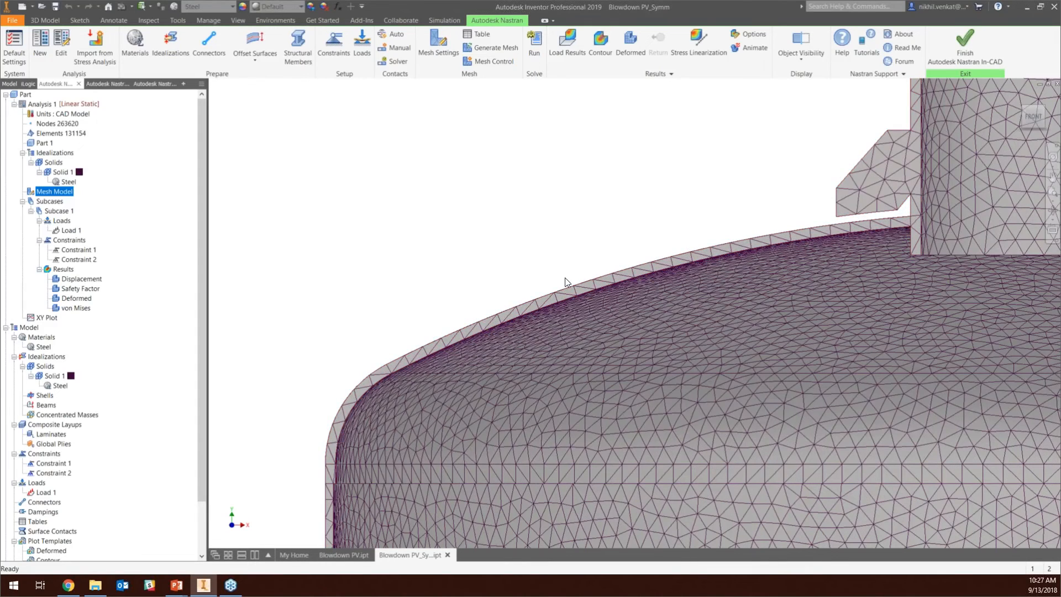
scroll(706, 251, "down", 2)
scroll(706, 251, "up", 4)
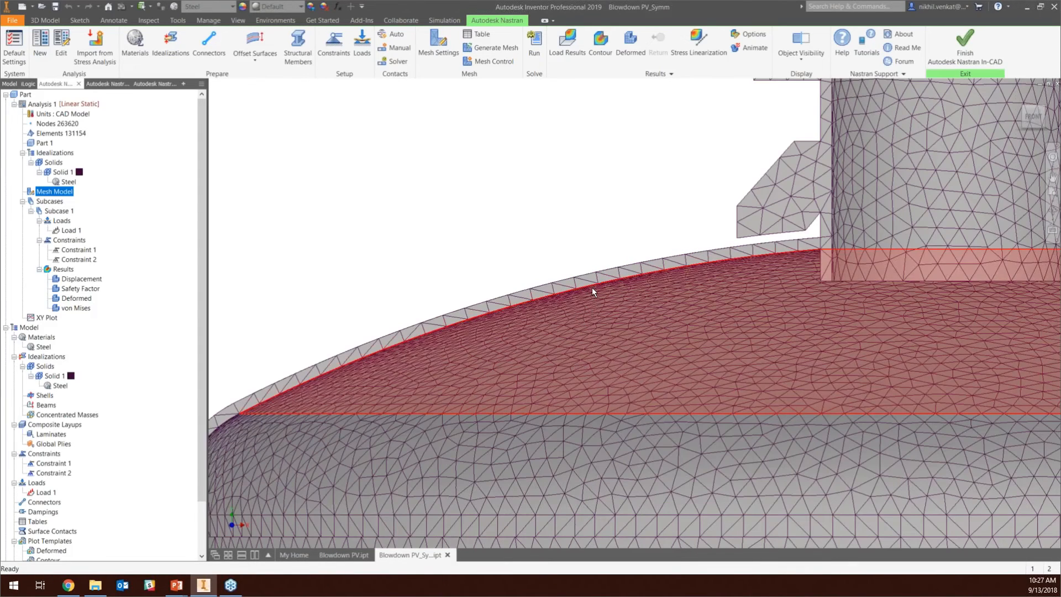
scroll(596, 283, "up", 4)
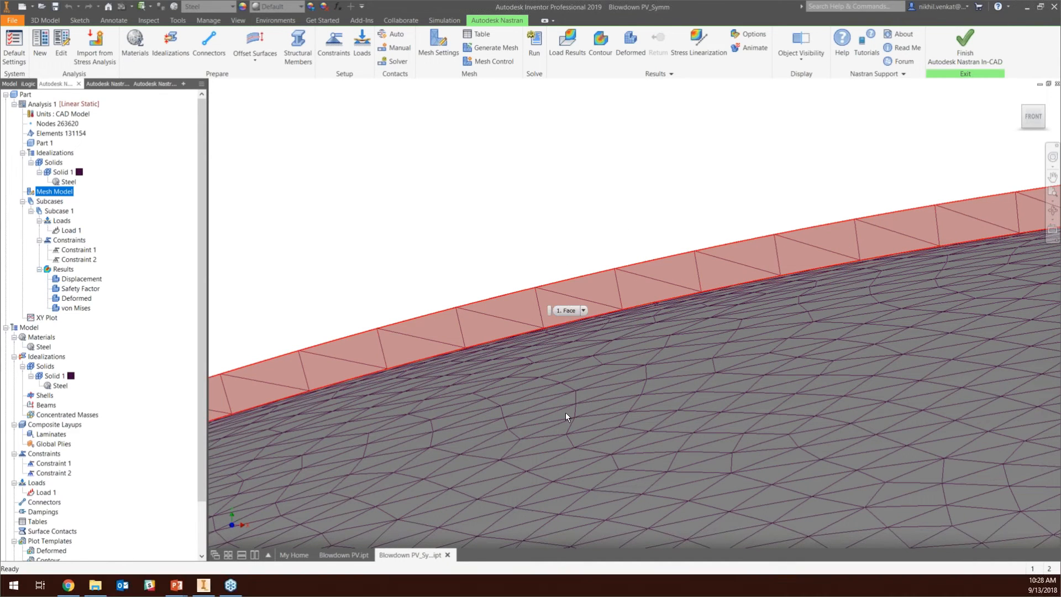
scroll(400, 227, "down", 4)
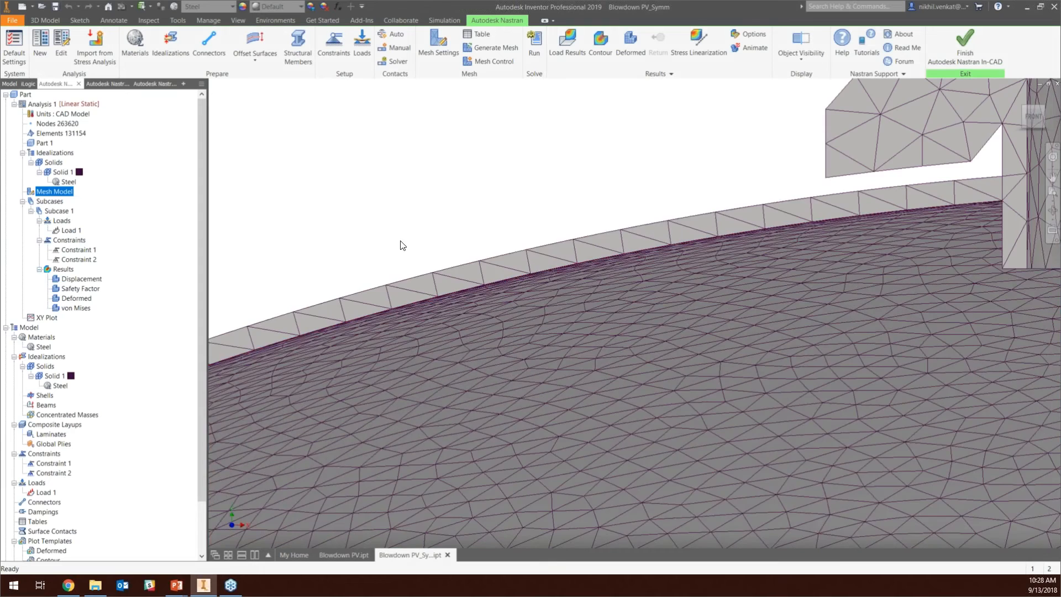
scroll(399, 255, "up", 2)
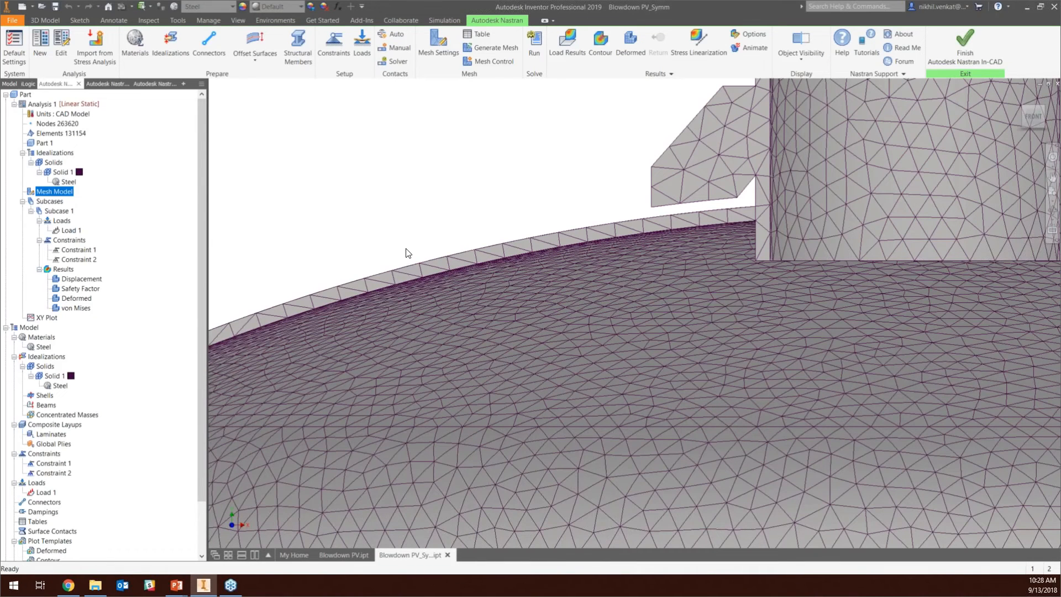
scroll(407, 253, "down", 10)
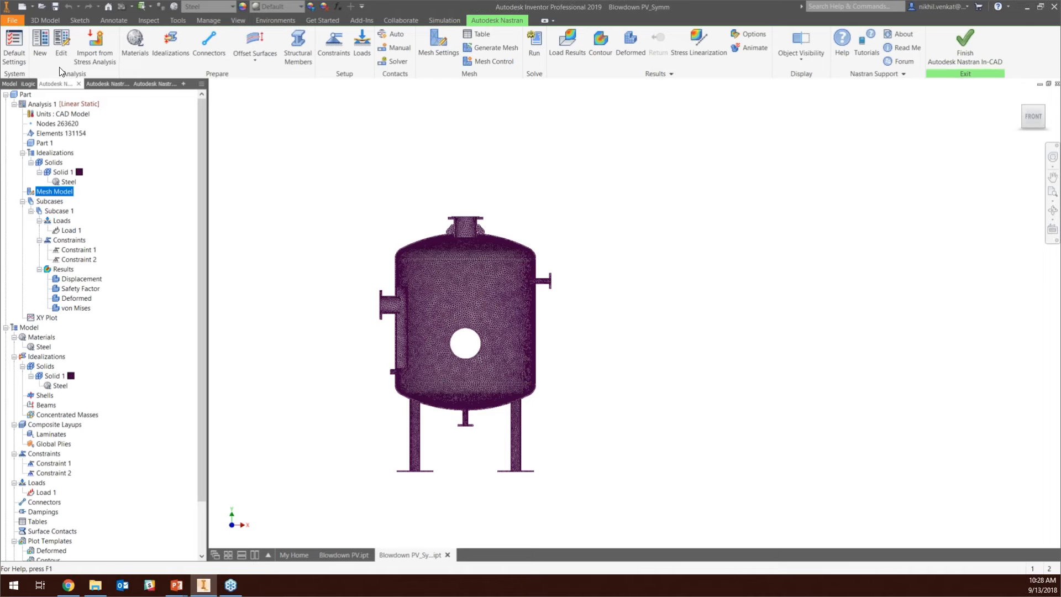
Measure the distance from the top nozzle flange's upper circular edge to the base plate edge of the right leg.
key("m")
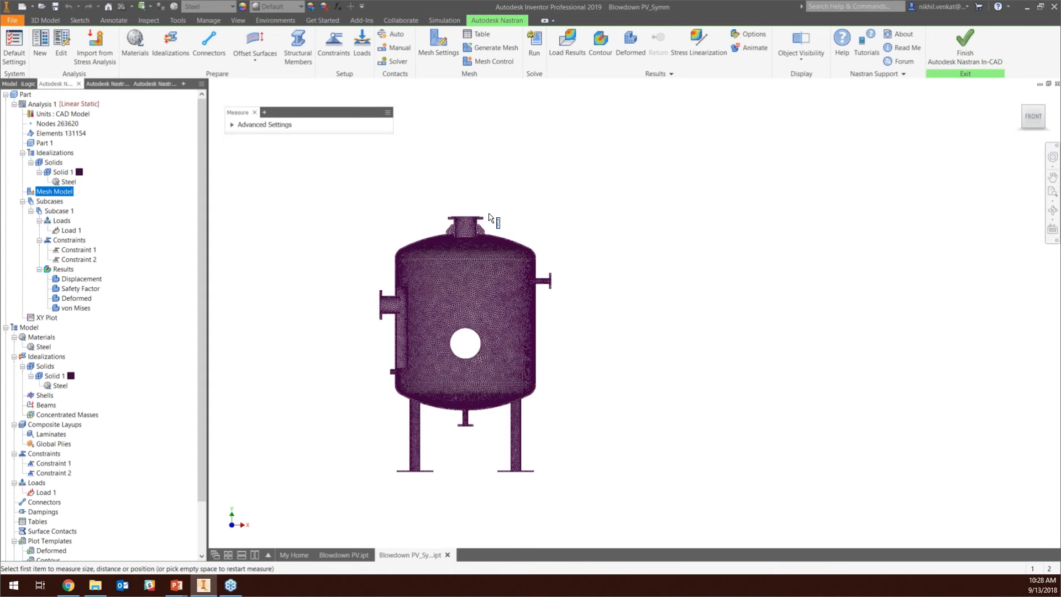
scroll(480, 219, "up", 10)
left_click(339, 237)
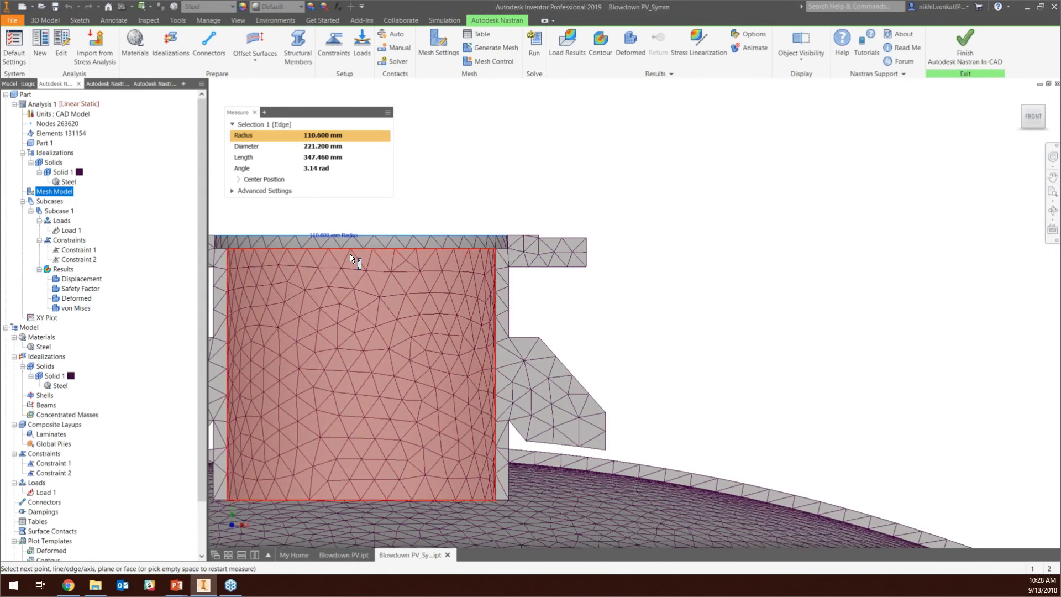
scroll(350, 254, "down", 10)
scroll(514, 406, "up", 8)
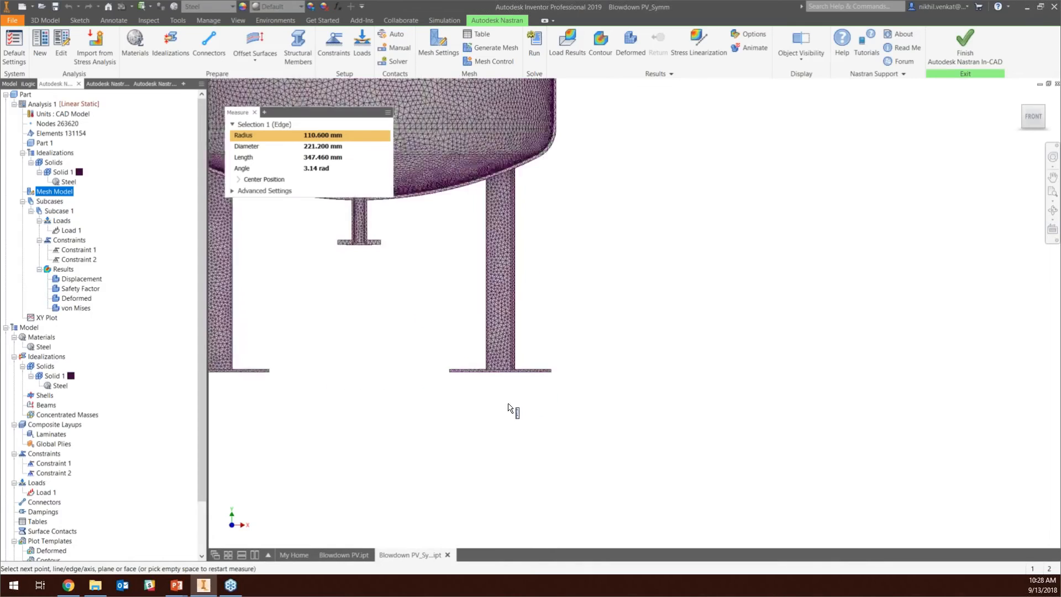
left_click(511, 354)
scroll(445, 346, "down", 8)
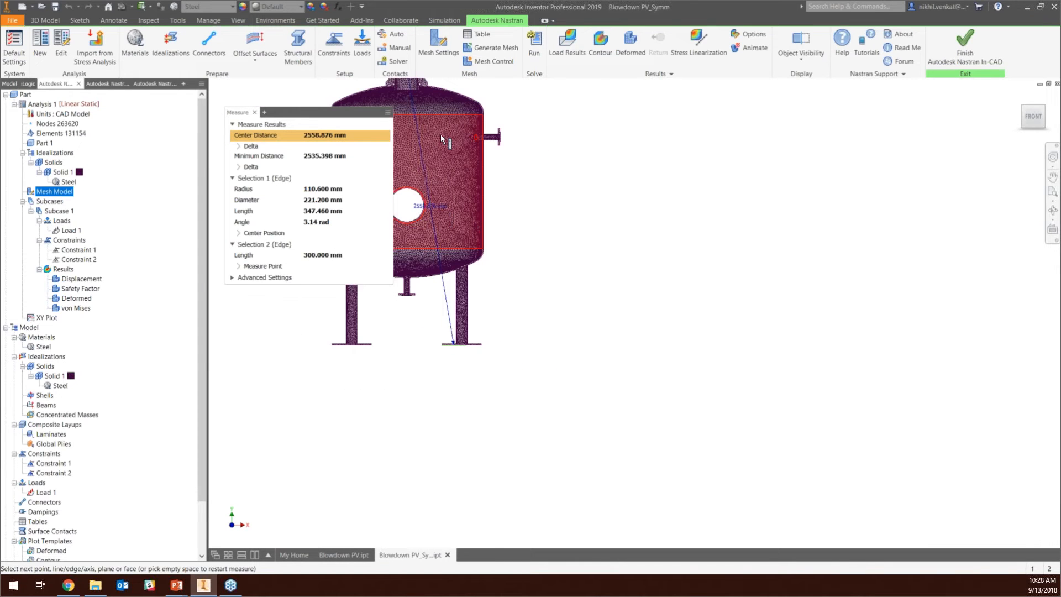
Clear the nozzle-to-leg distance measurement and leave the Measure tool.
scroll(429, 252, "up", 3)
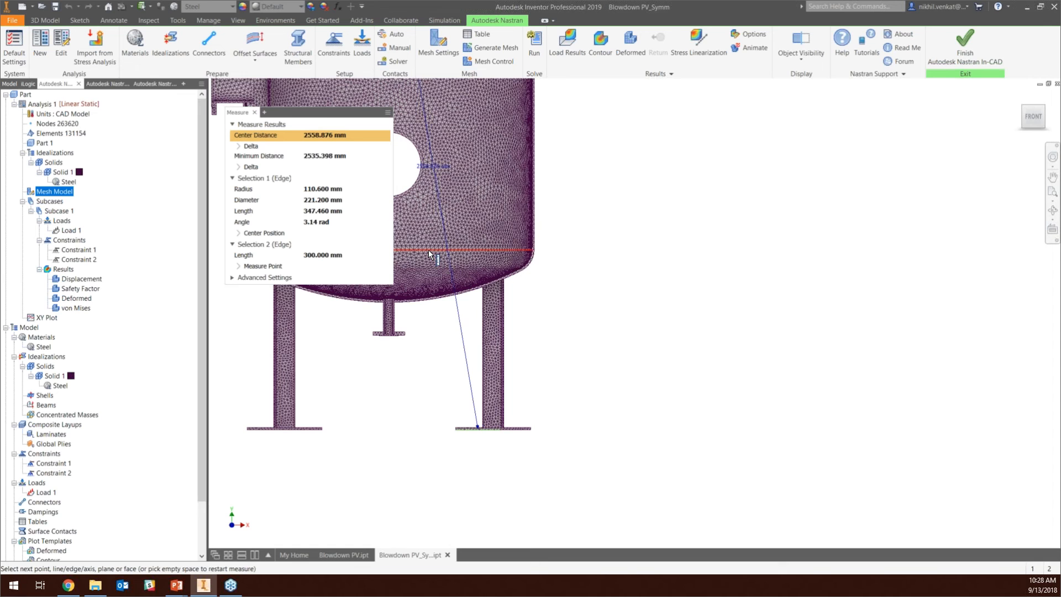
scroll(429, 249, "down", 2)
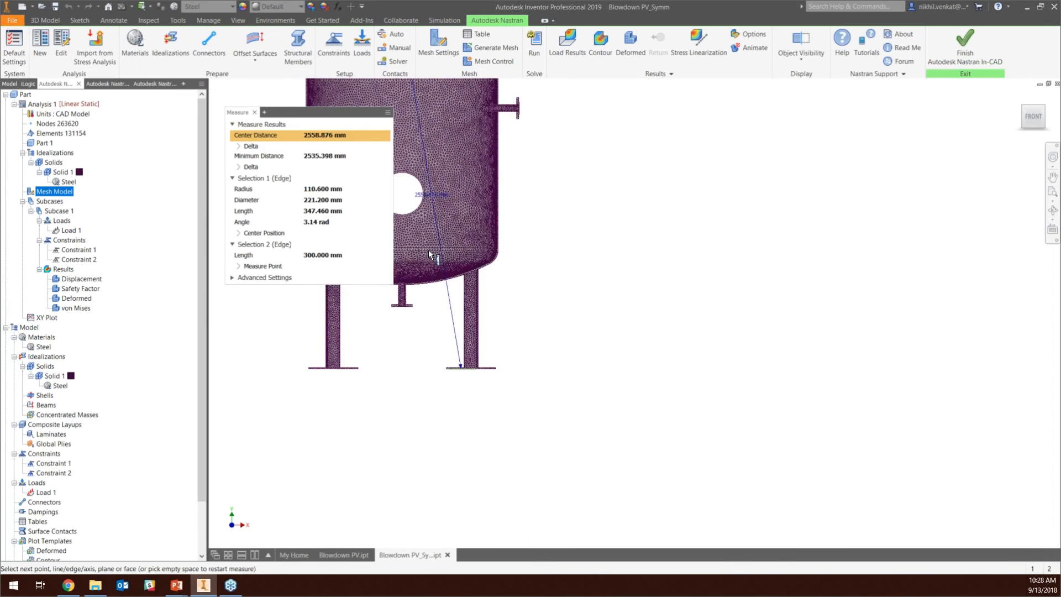
left_click(582, 243)
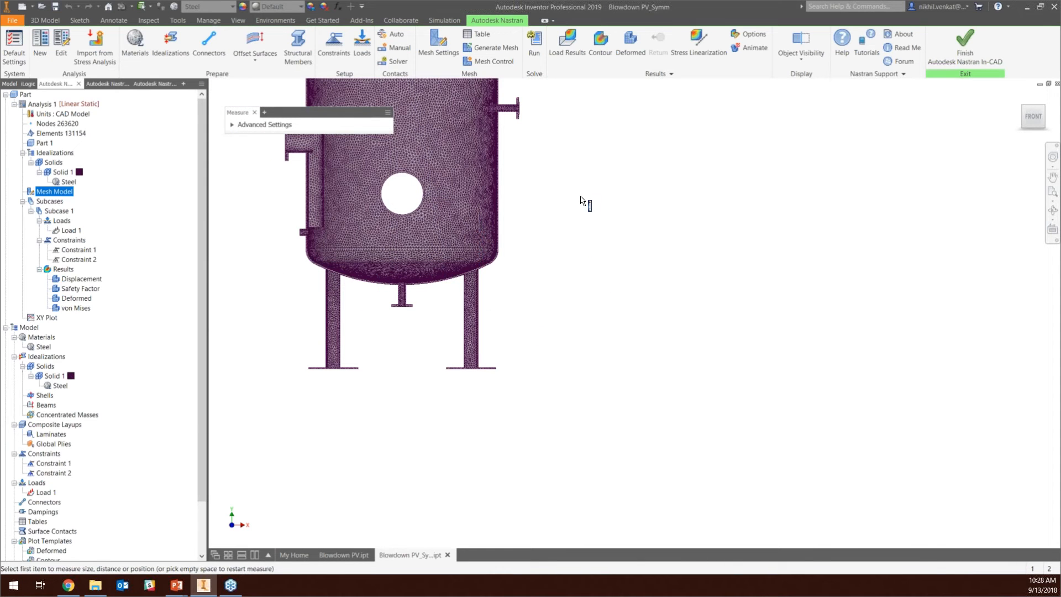
left_click(255, 112)
scroll(520, 248, "down", 3)
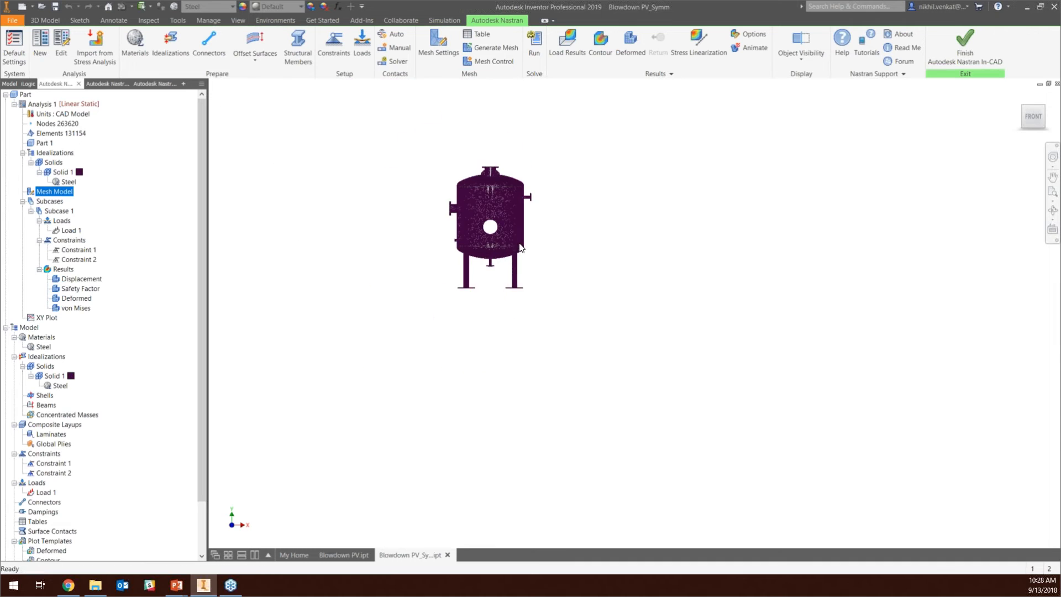
Check the element size in the mesh settings, and close them without applying anything.
scroll(517, 243, "up", 3)
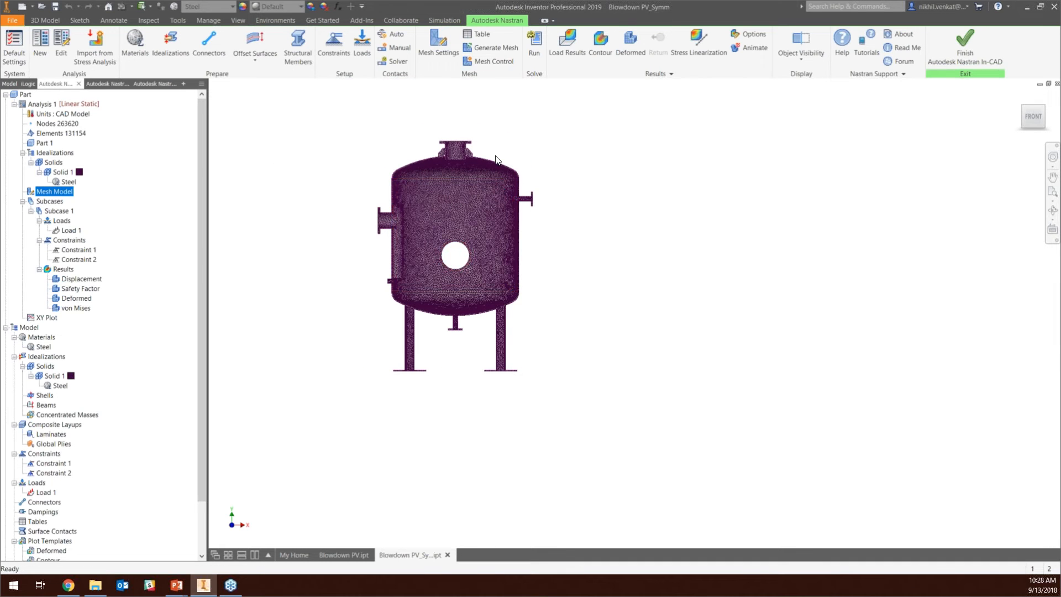
middle_click_drag(496, 160, 524, 182)
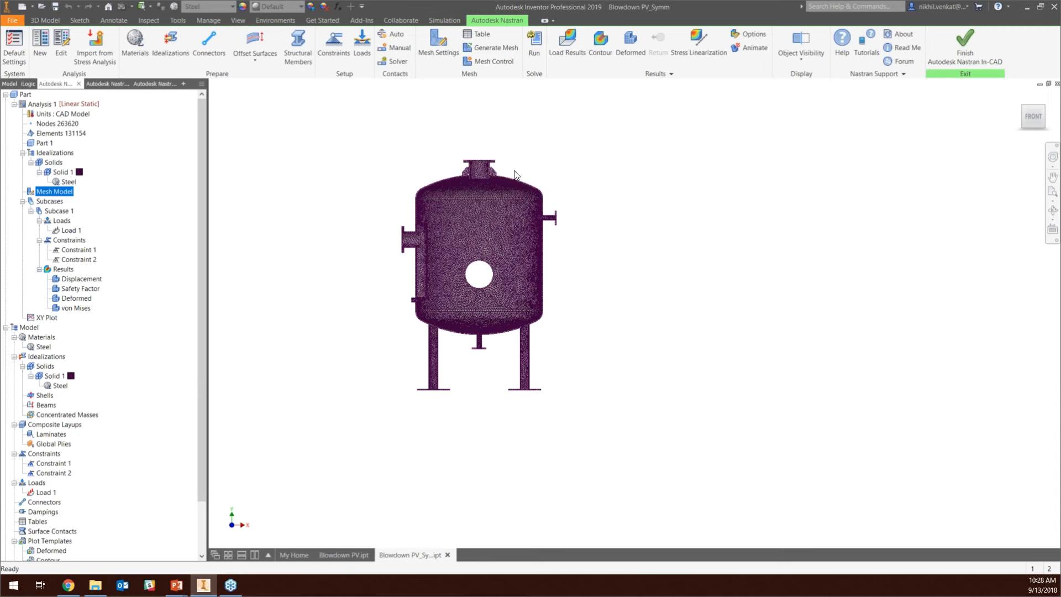
scroll(490, 151, "up", 6)
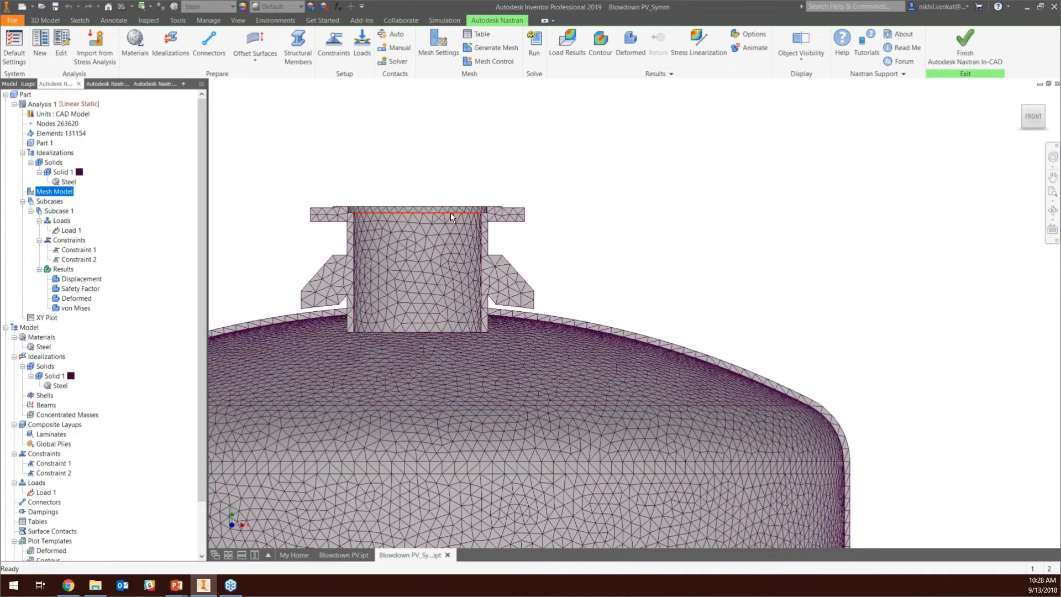
left_click(439, 42)
type("20")
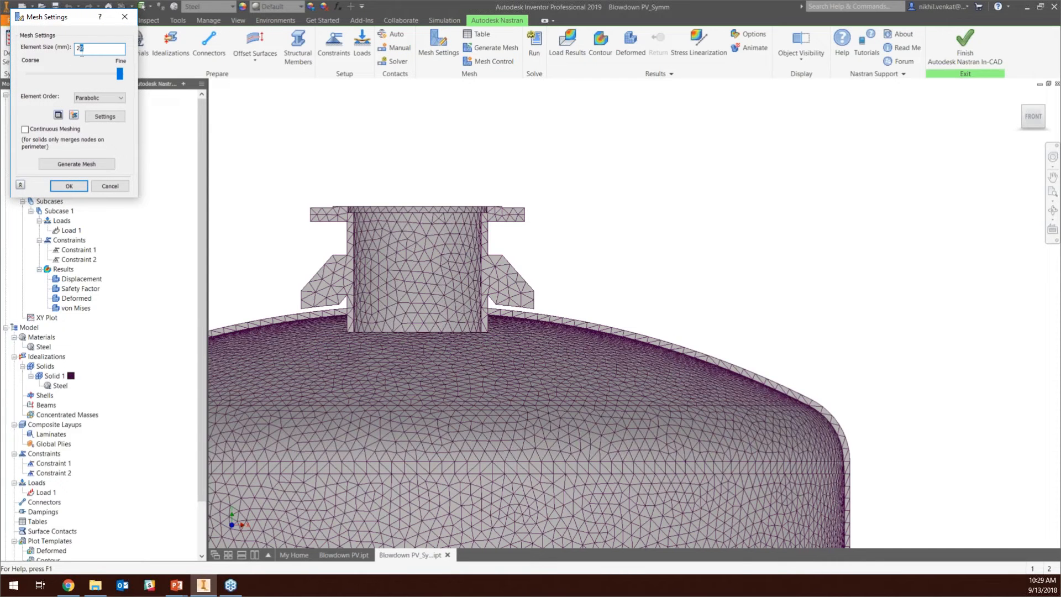
left_click(125, 17)
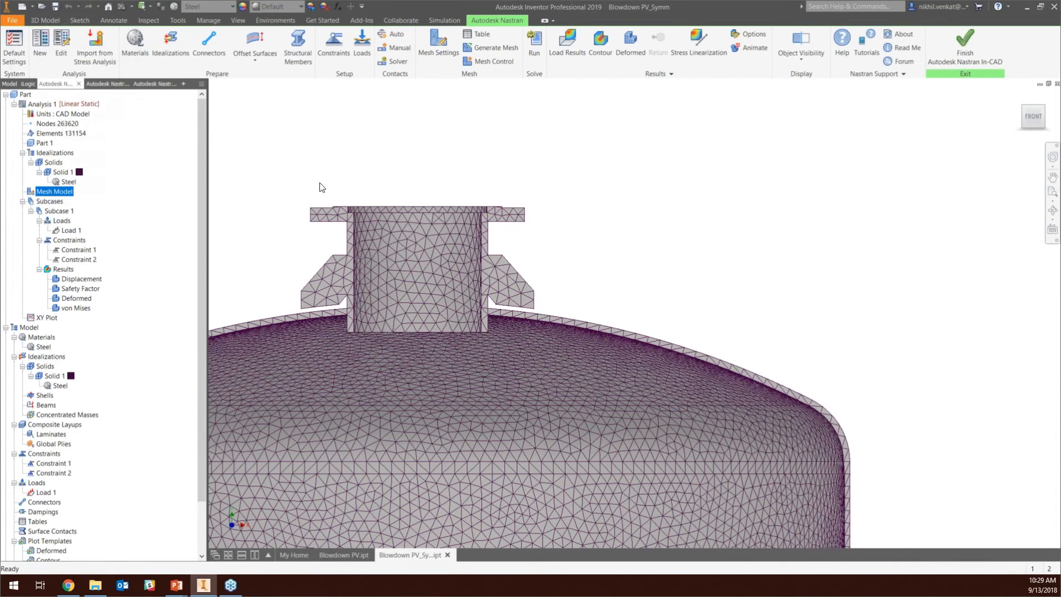
Examine the mesh on the whole vessel and through the wall of the top head, from the right knuckle to the top nozzle.
scroll(353, 207, "down", 3)
scroll(366, 205, "down", 5)
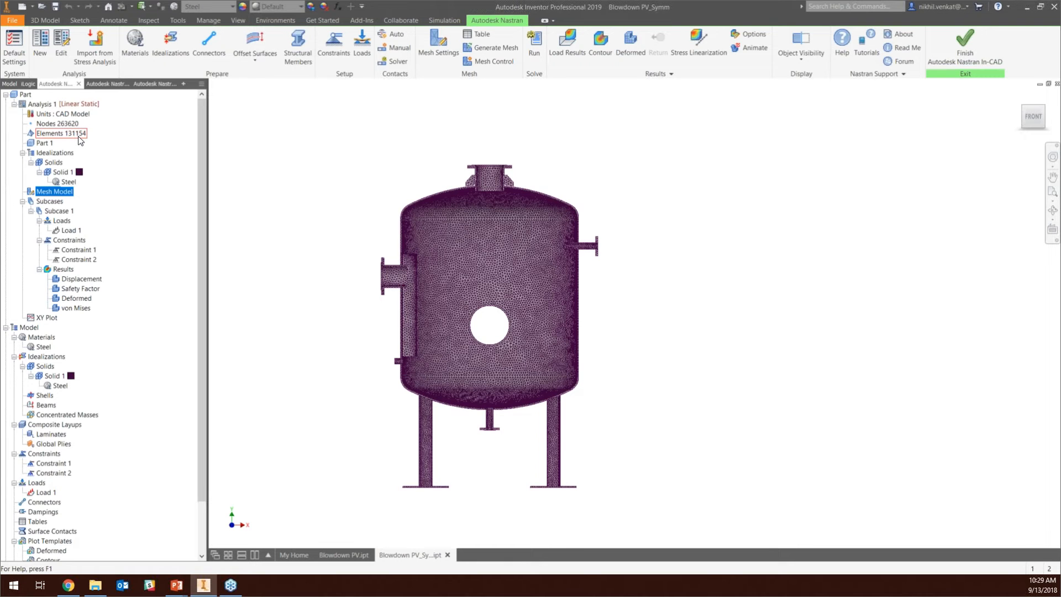
scroll(551, 192, "up", 3)
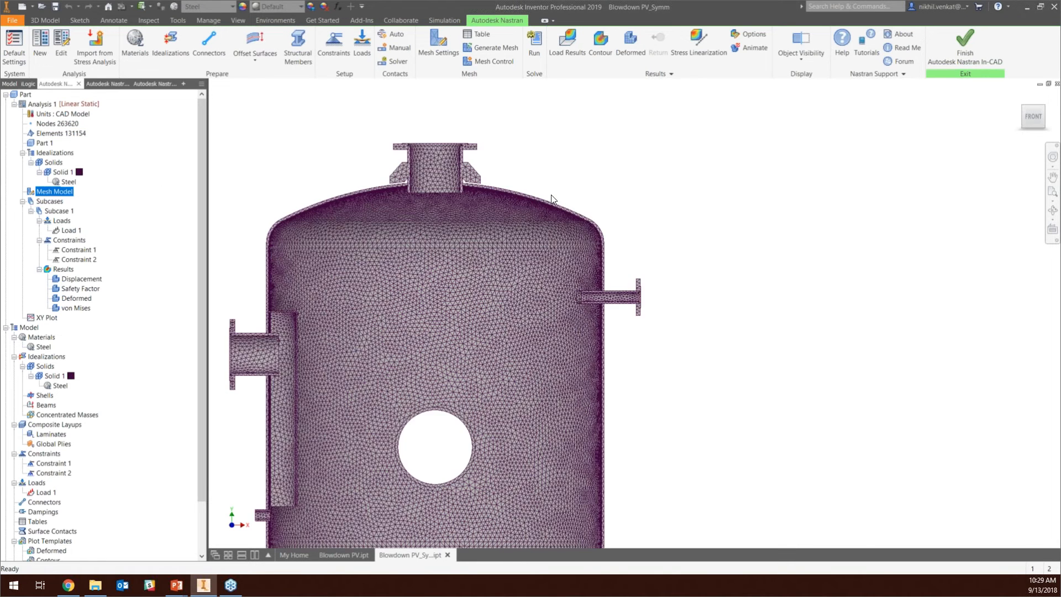
scroll(555, 208, "up", 3)
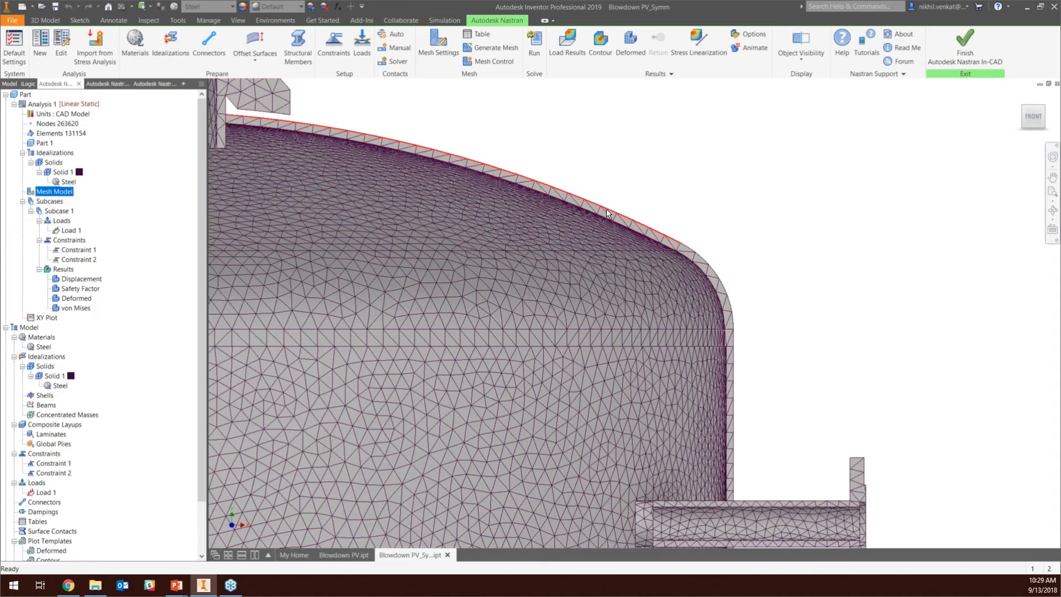
scroll(630, 225, "up", 2)
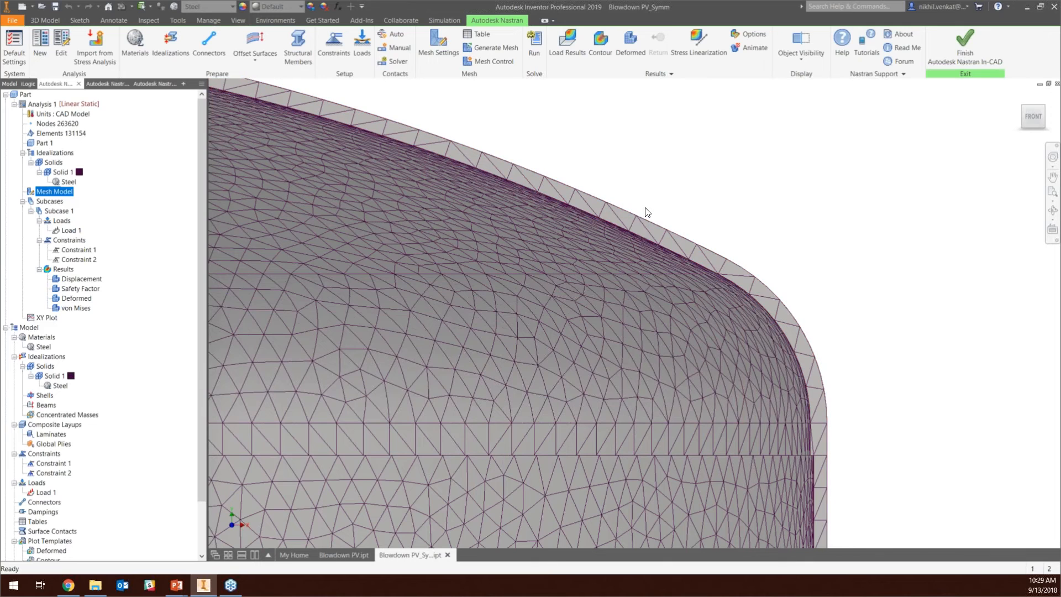
scroll(654, 206, "down", 2)
scroll(654, 206, "down", 2)
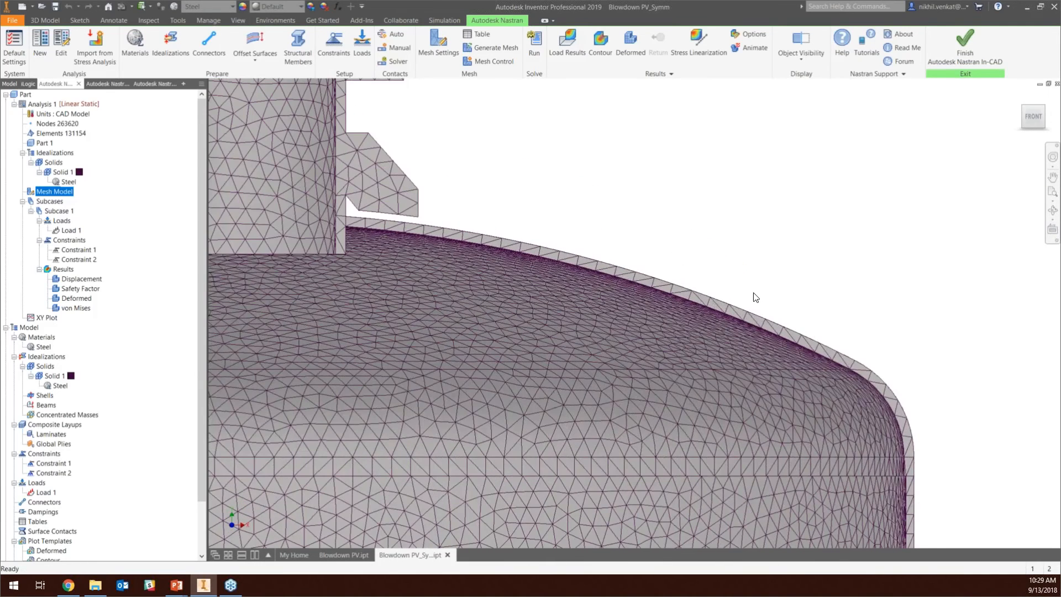
scroll(756, 297, "down", 2)
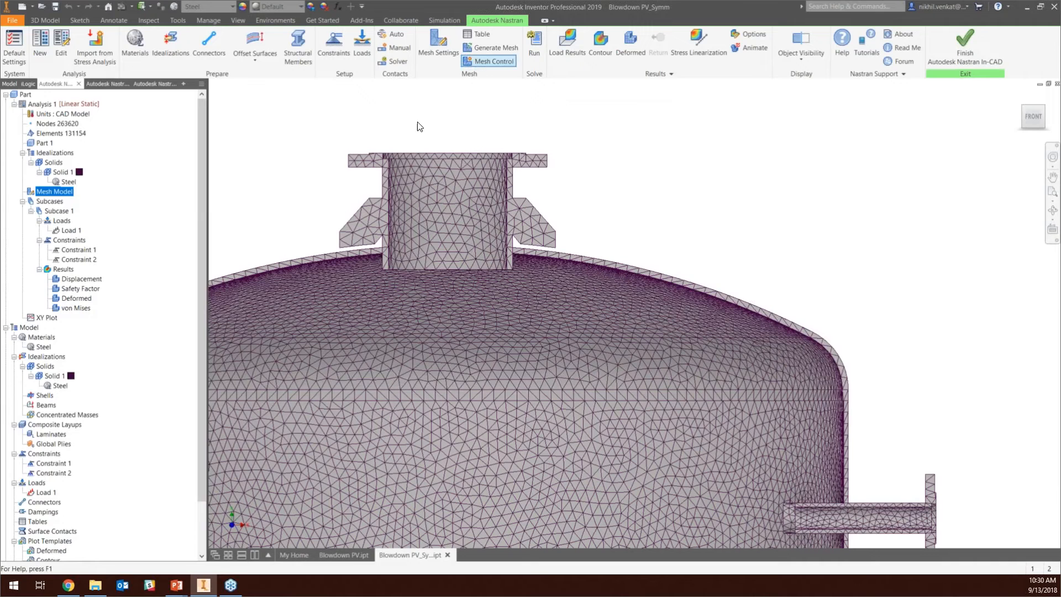
Edit pressure Load 1 and clear all of its selected faces.
left_click(70, 230)
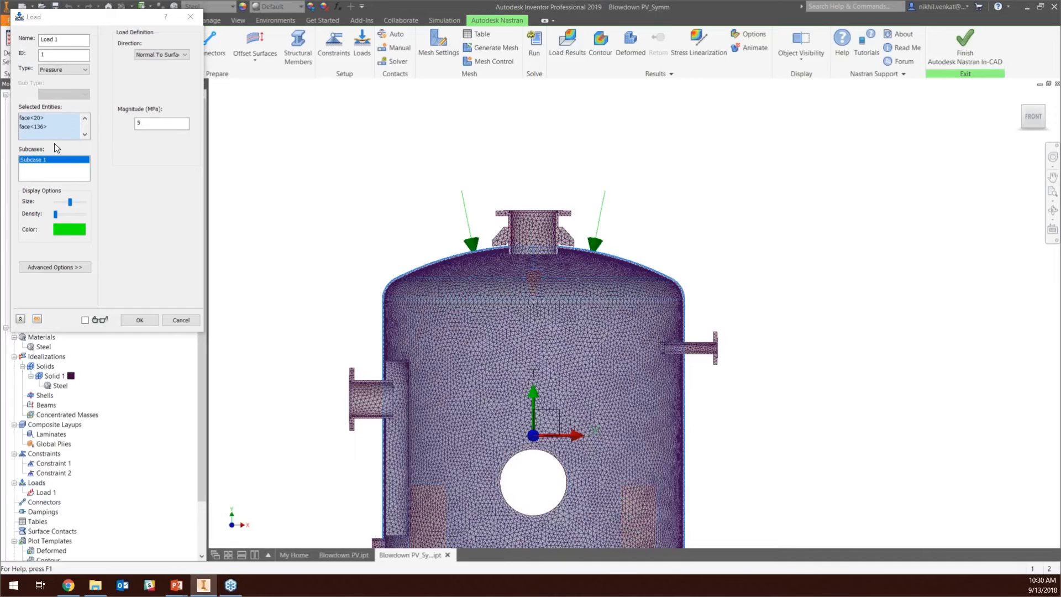
right_click(55, 138)
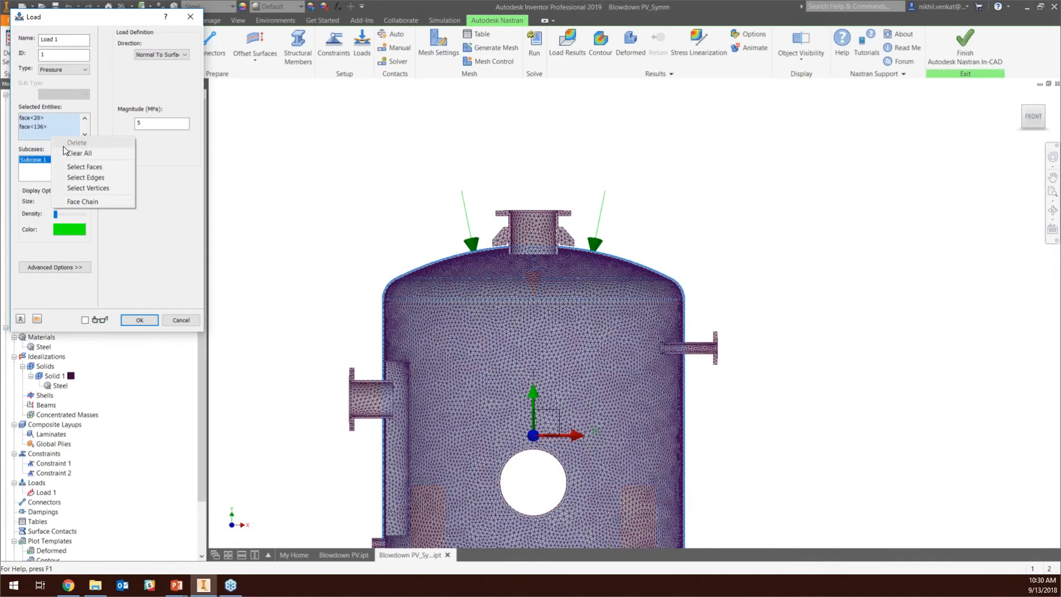
left_click(63, 153)
scroll(482, 248, "down", 3)
scroll(498, 267, "down", 2)
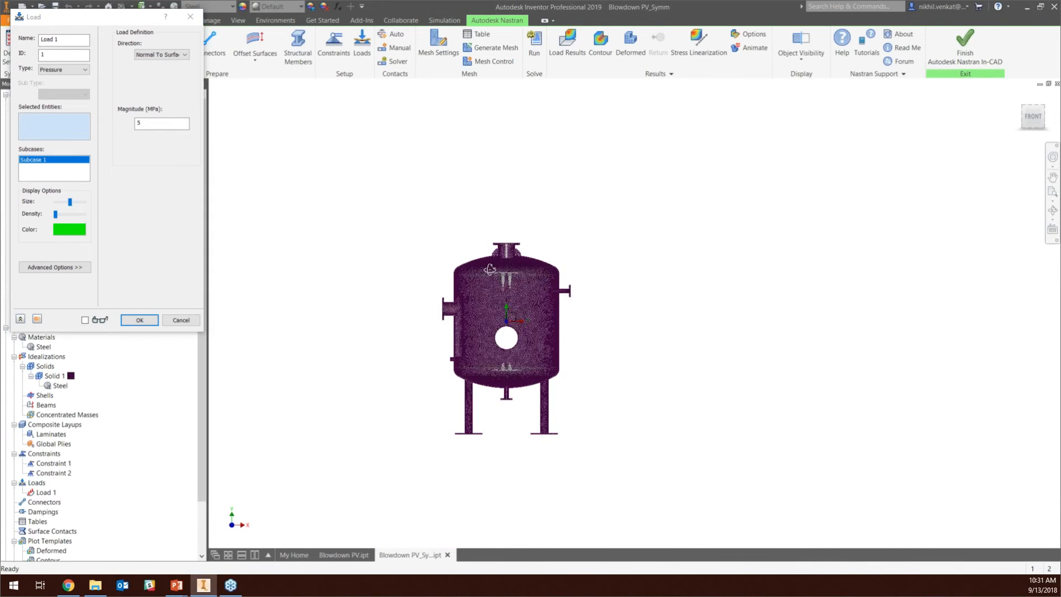
Assign the pressure load to the inner faces of the cylindrical shell and of the top head's knuckle and crown.
middle_click_drag(497, 267, 469, 300, "shift")
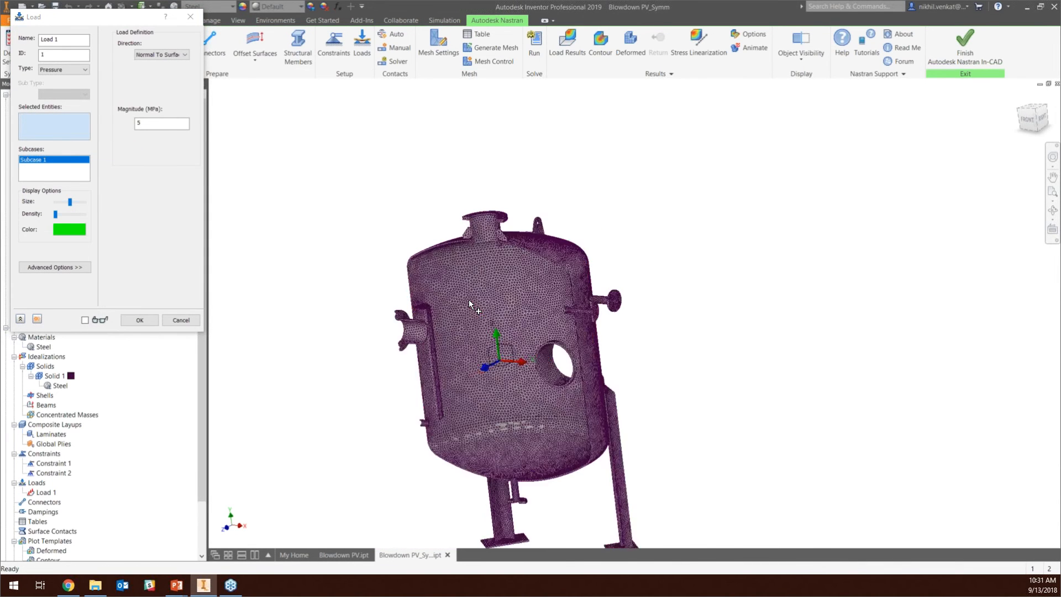
scroll(469, 299, "up", 4)
left_click(432, 265)
left_click(411, 215)
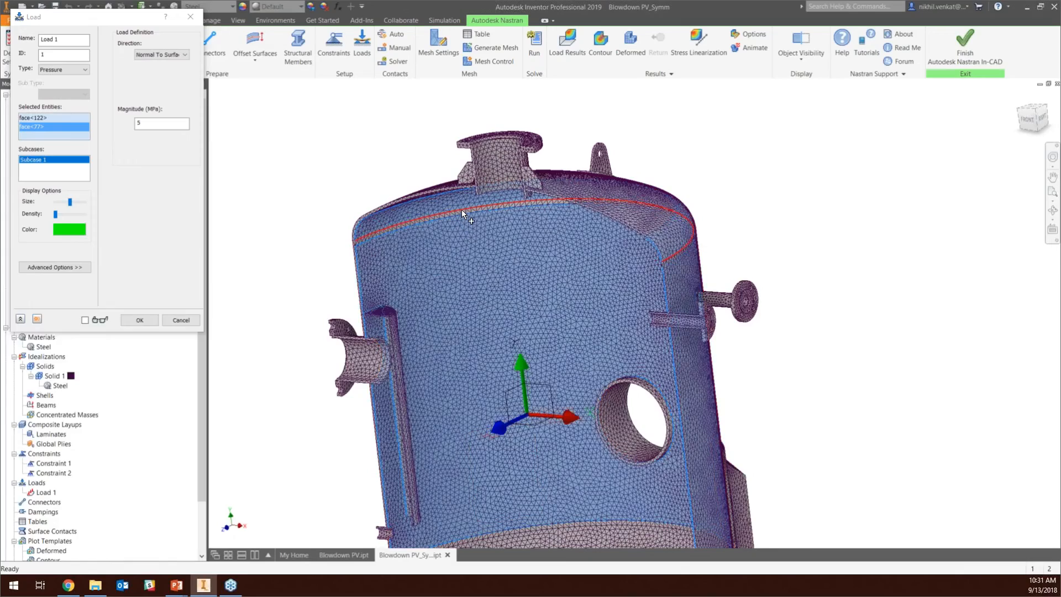
scroll(462, 211, "up", 5)
left_click(464, 211)
scroll(466, 214, "down", 4)
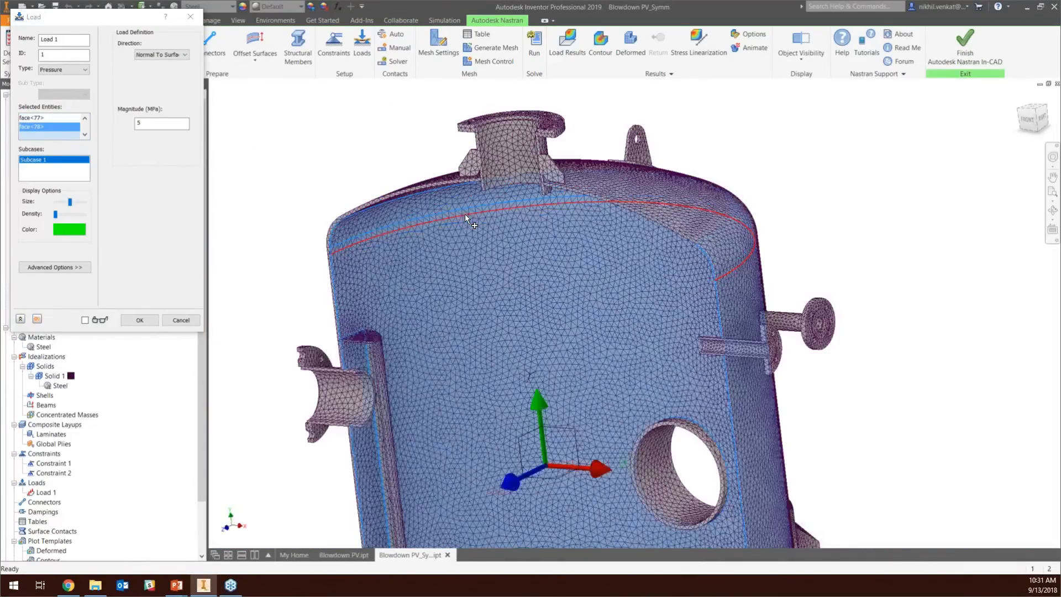
Add the inner knuckle and crown faces of the bottom head to the pressure load and accept it.
middle_click_drag(465, 215, 492, 193, "shift")
scroll(513, 244, "down", 5)
middle_click_drag(516, 263, 522, 310, "shift")
scroll(520, 310, "up", 5)
left_click(504, 299)
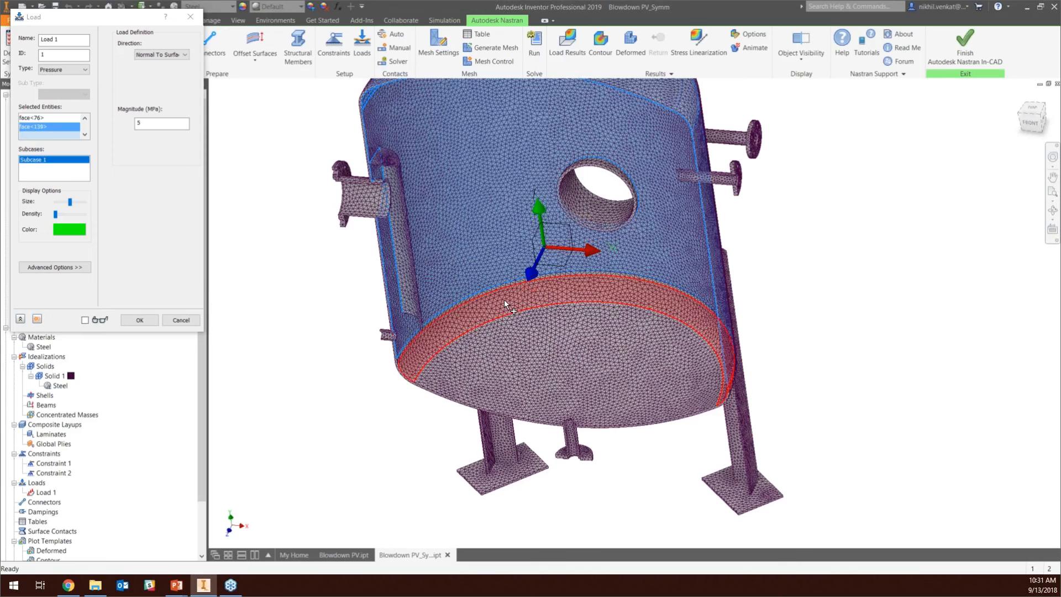
left_click(513, 343)
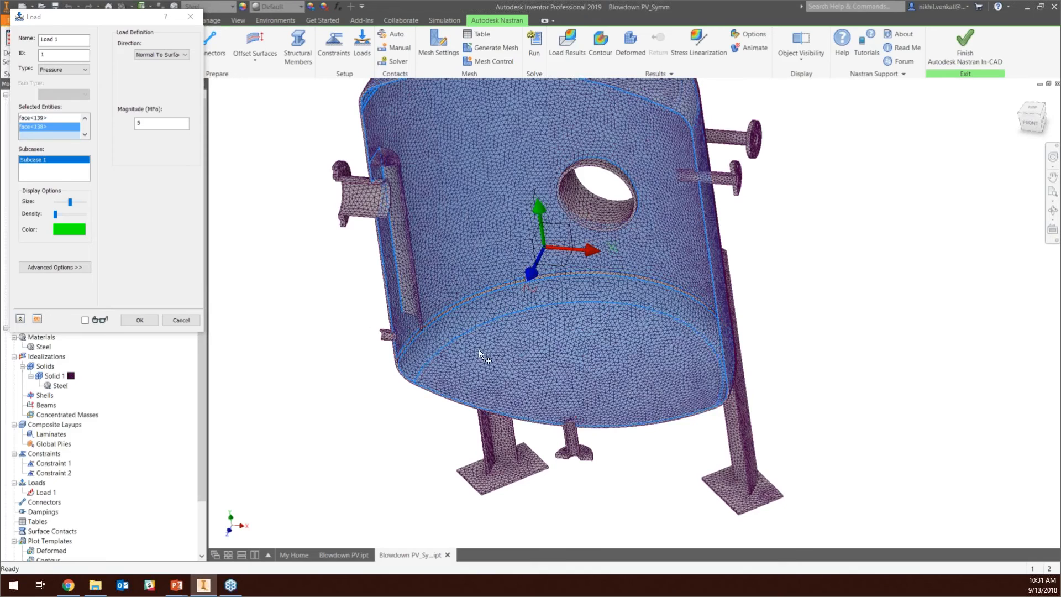
left_click(140, 320)
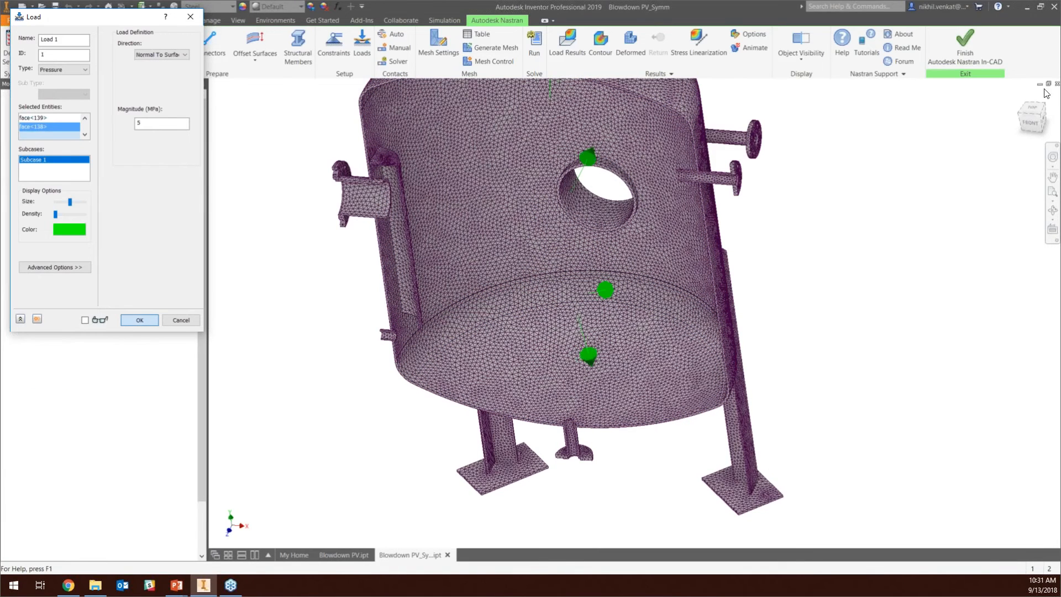
Run the Nastran analysis with the revised pressure load and load its results.
left_click(1020, 95)
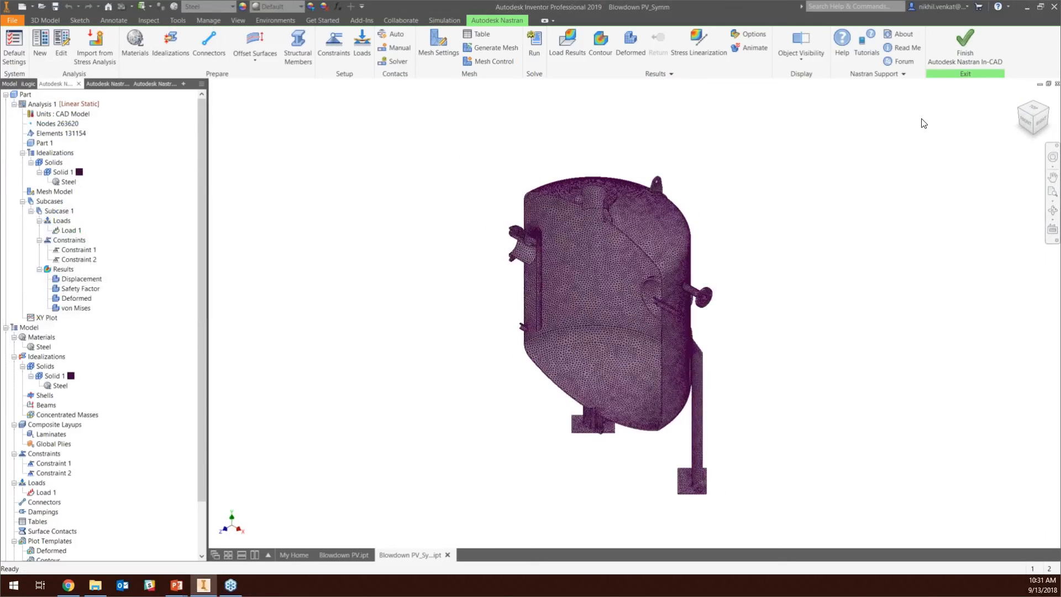
left_click(537, 48)
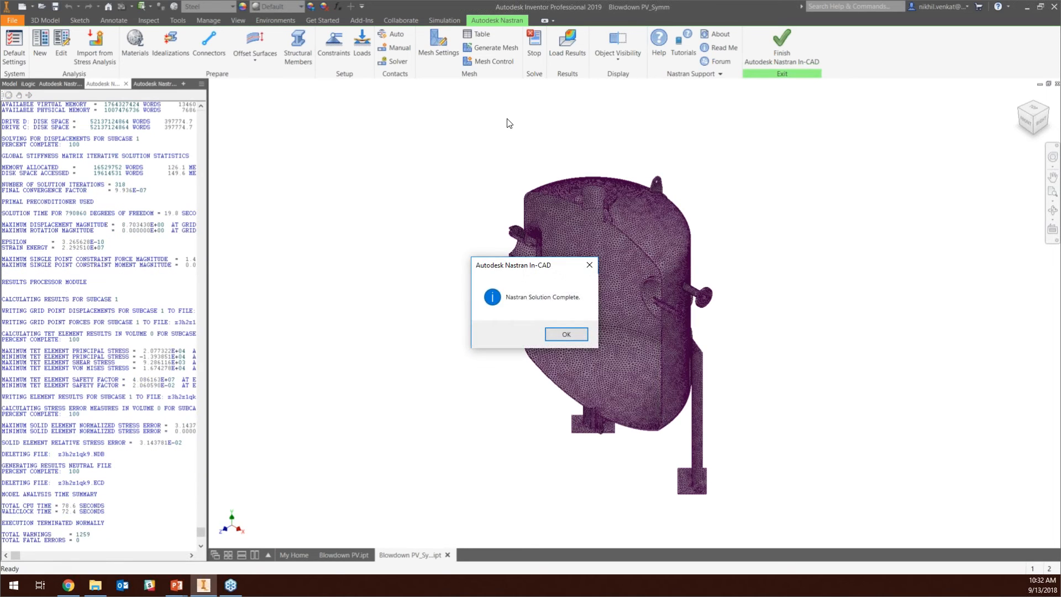
key("Return")
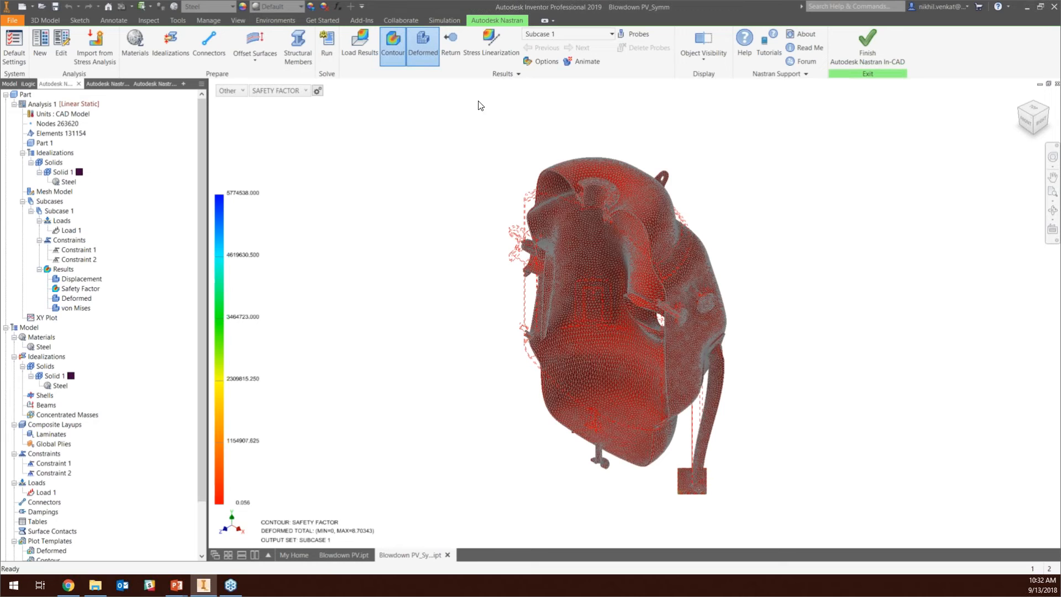
Set the deformation scale of the safety factor plot to Actual.
left_click(540, 59)
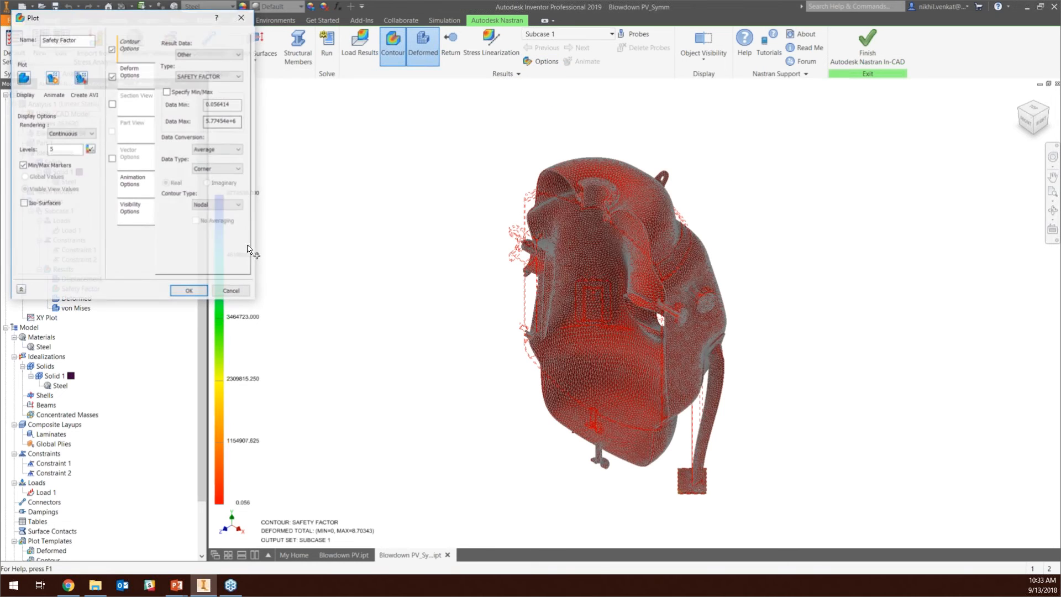
left_click(130, 72)
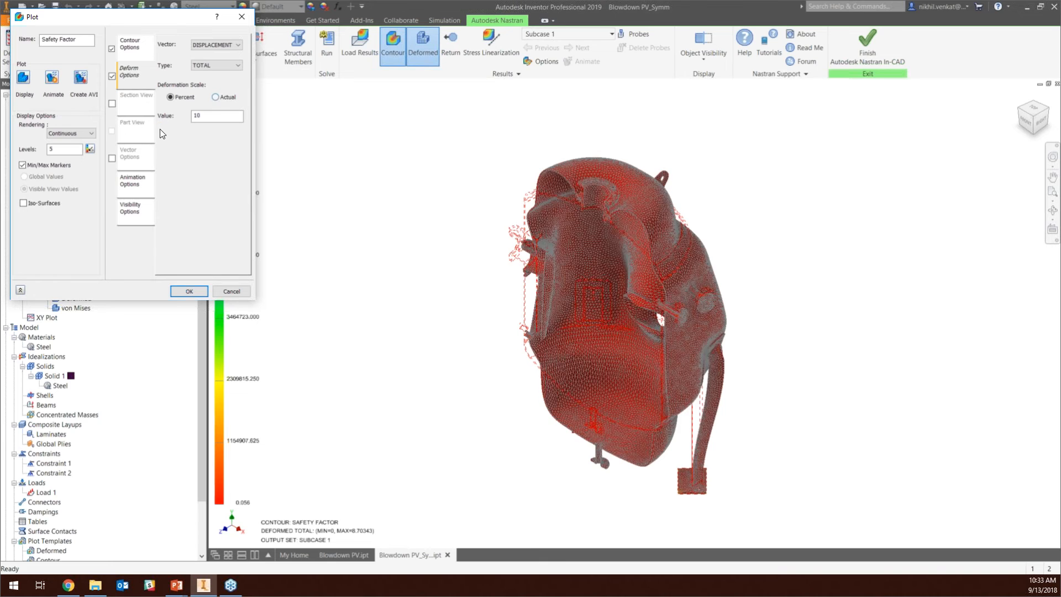
left_click(184, 291)
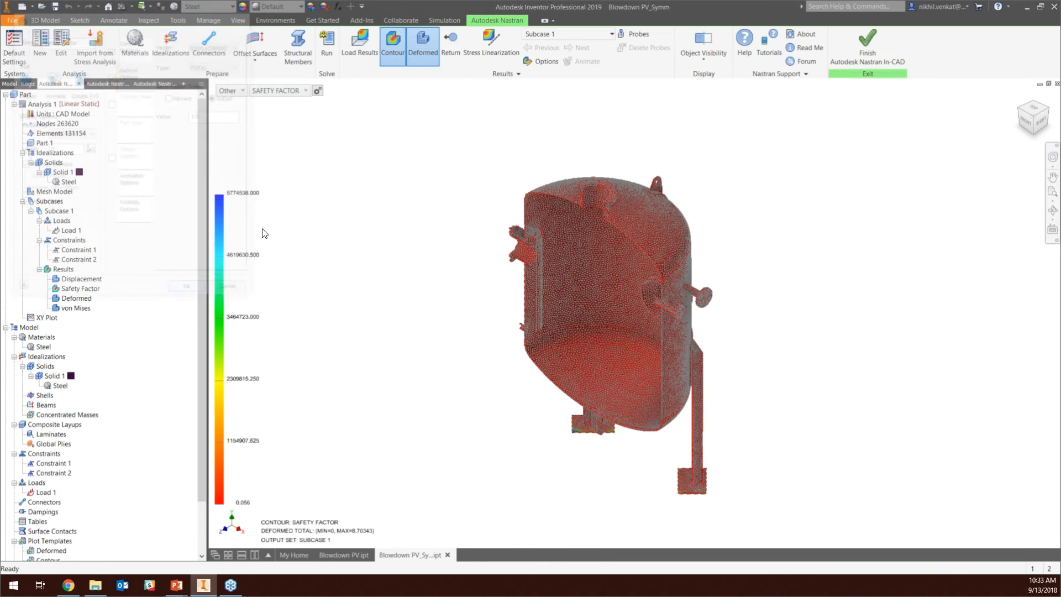
Display the total displacement contour and inspect it from the front at the top head's right knuckle.
left_click(228, 92)
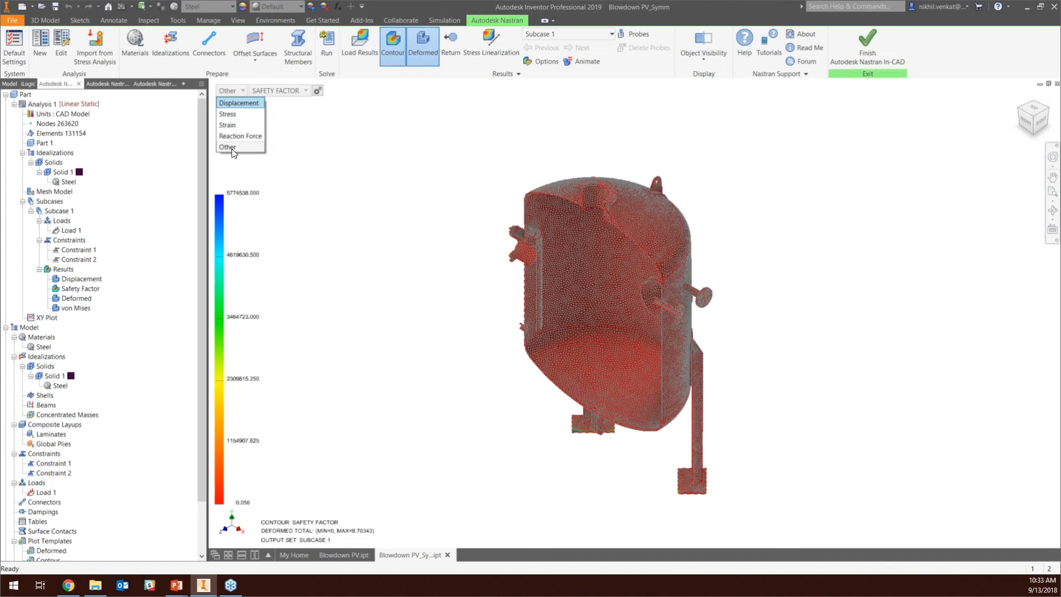
key("Return")
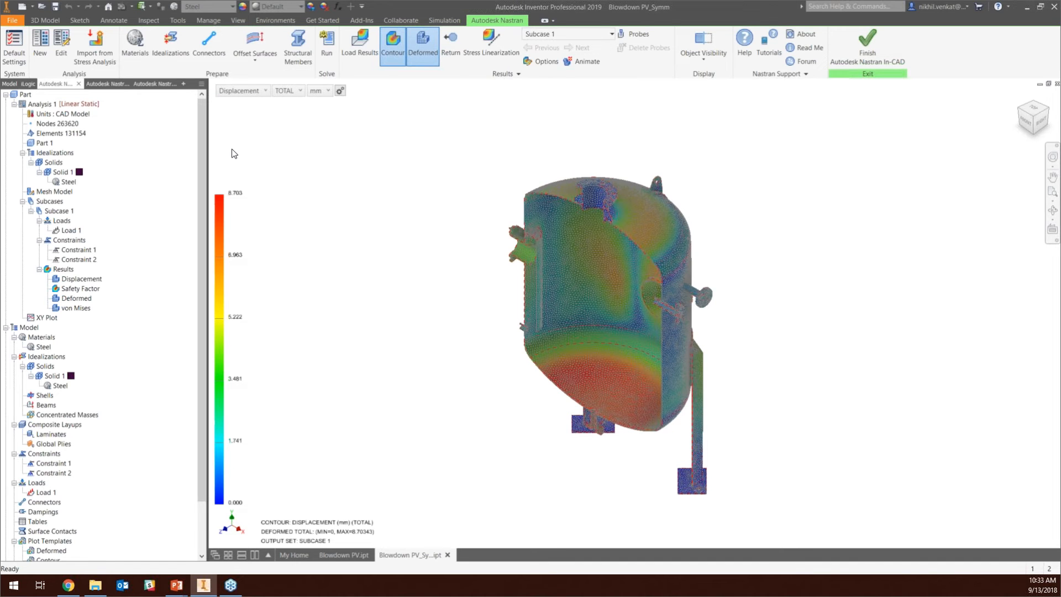
scroll(446, 166, "up", 3)
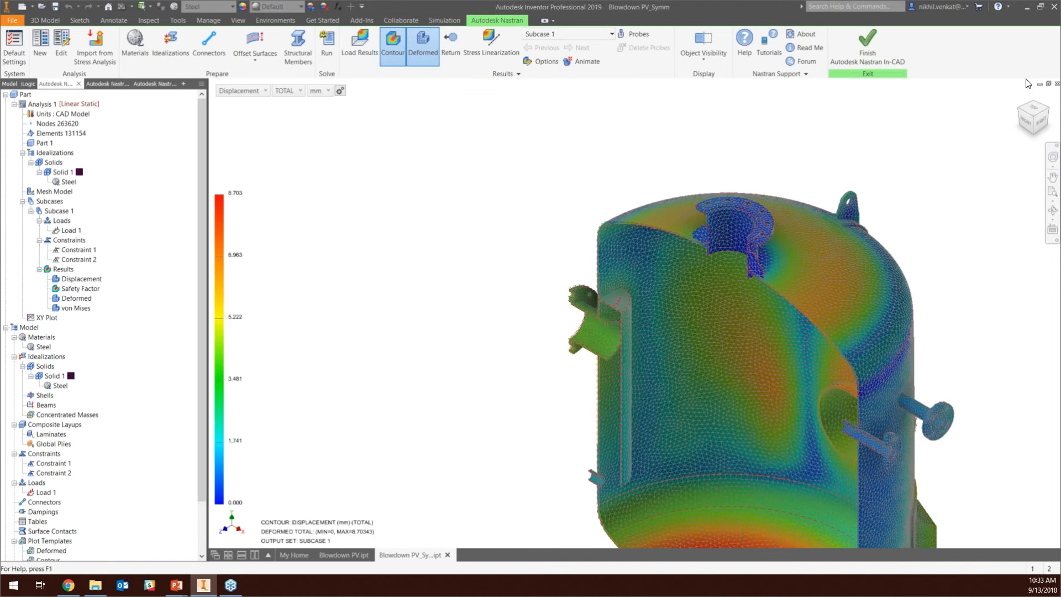
left_click(1026, 119)
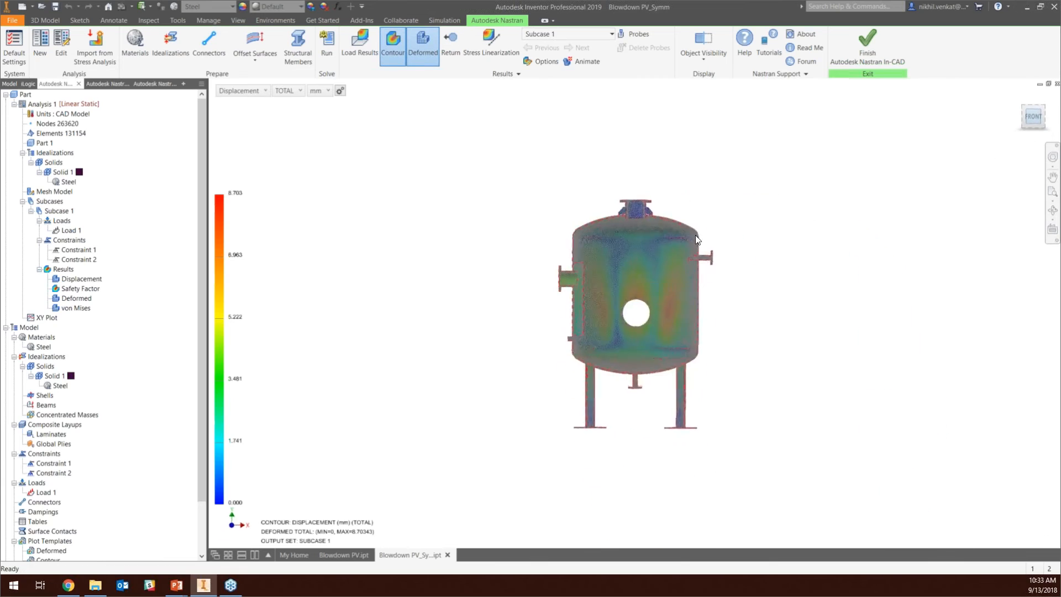
scroll(694, 237, "up", 5)
scroll(727, 234, "up", 3)
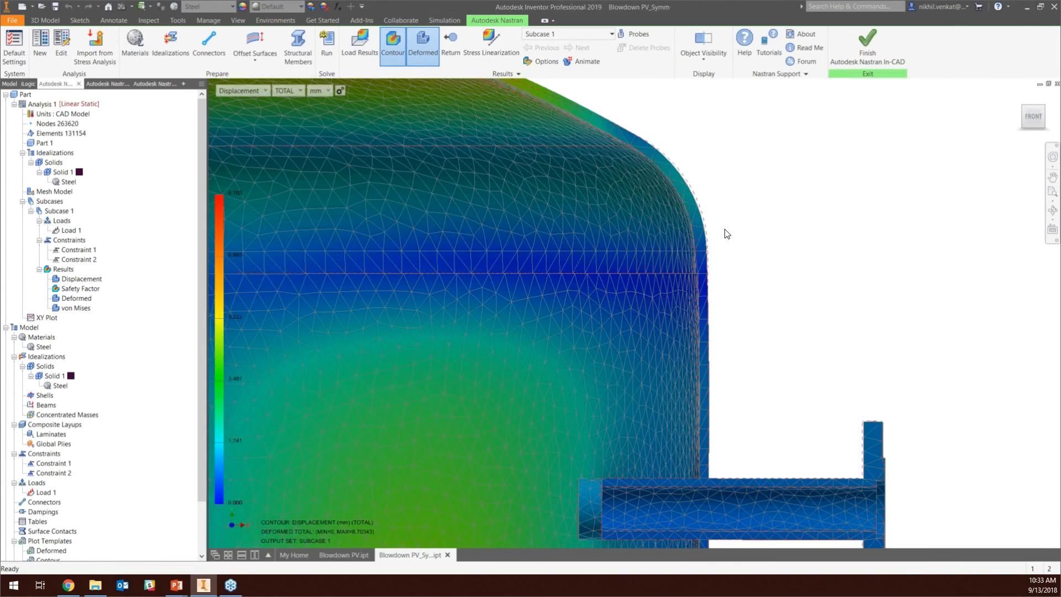
Switch the results contour of the vessel from total displacement to solid von Mises stress.
scroll(726, 233, "down", 5)
scroll(470, 164, "up", 2)
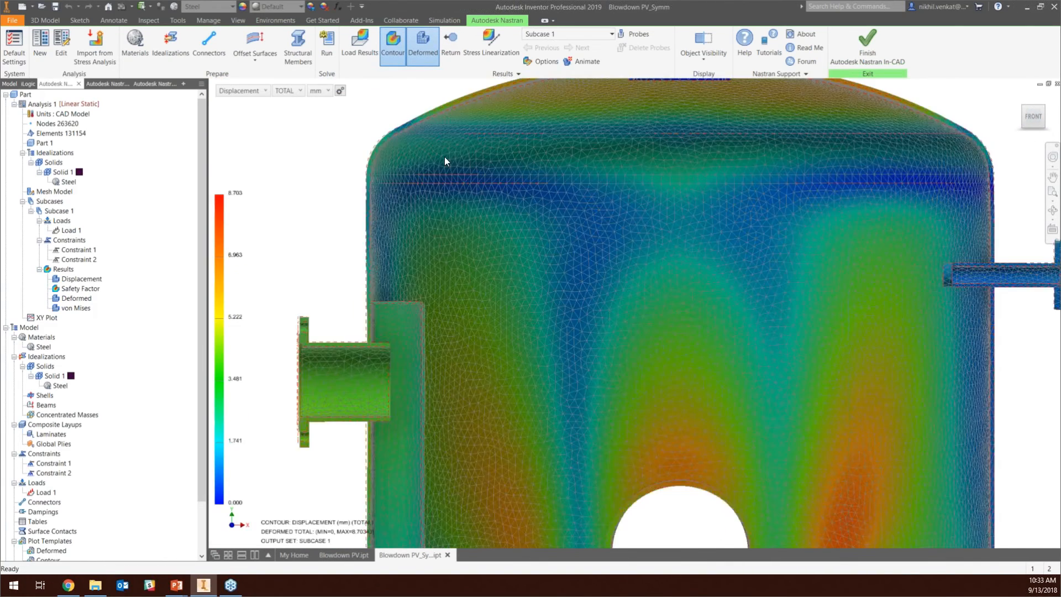
scroll(442, 159, "down", 5)
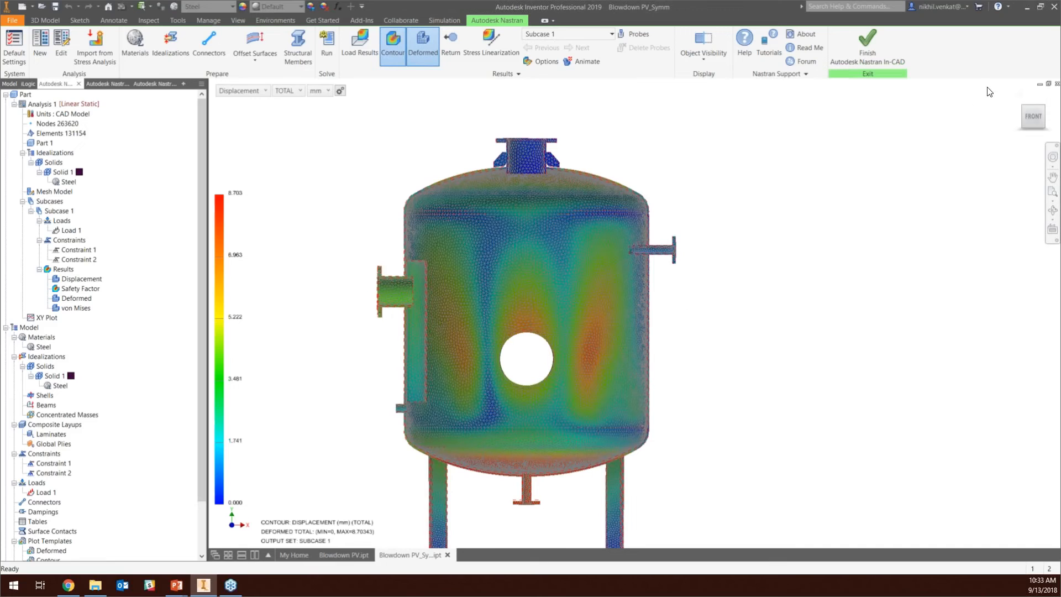
left_click(1042, 107)
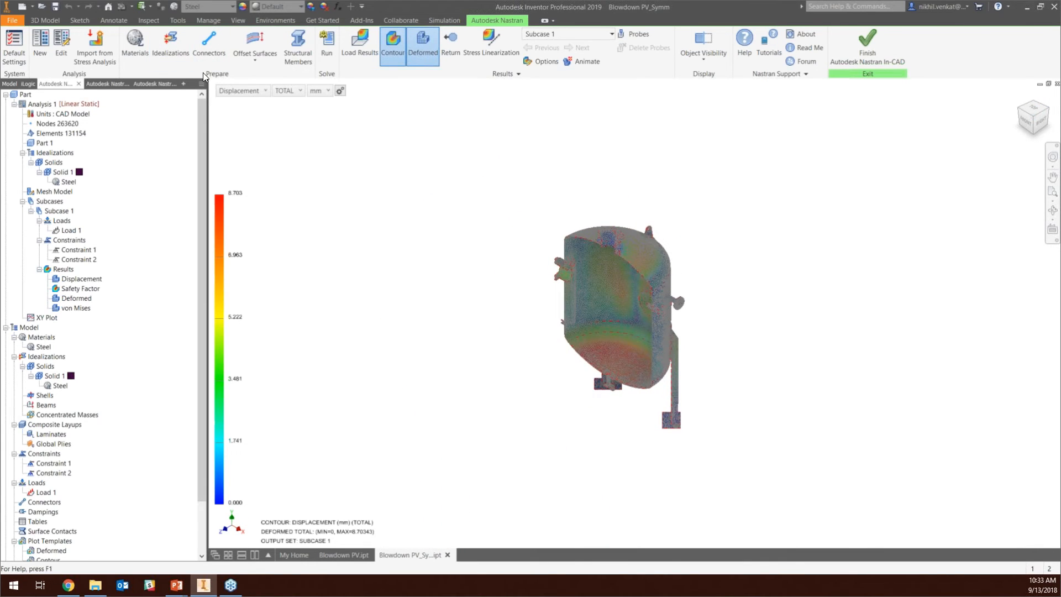
scroll(702, 327, "up", 3)
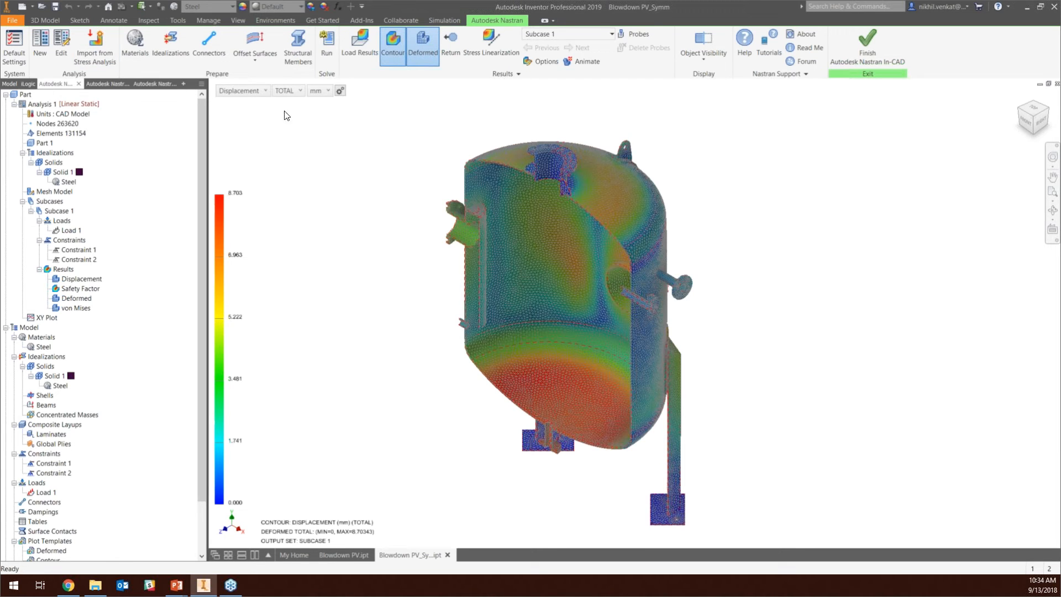
left_click(260, 93)
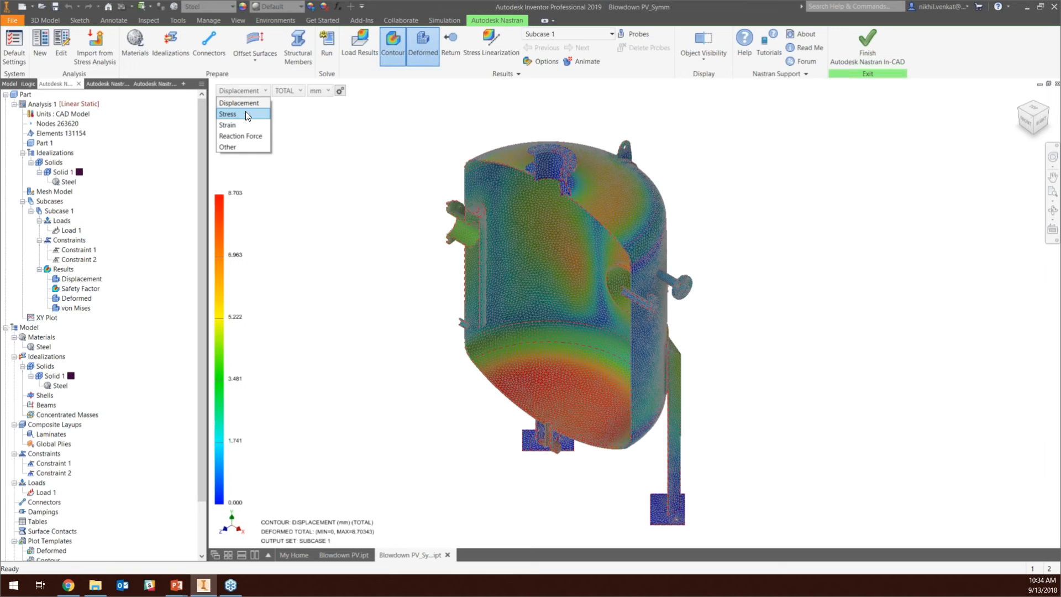
left_click(245, 113)
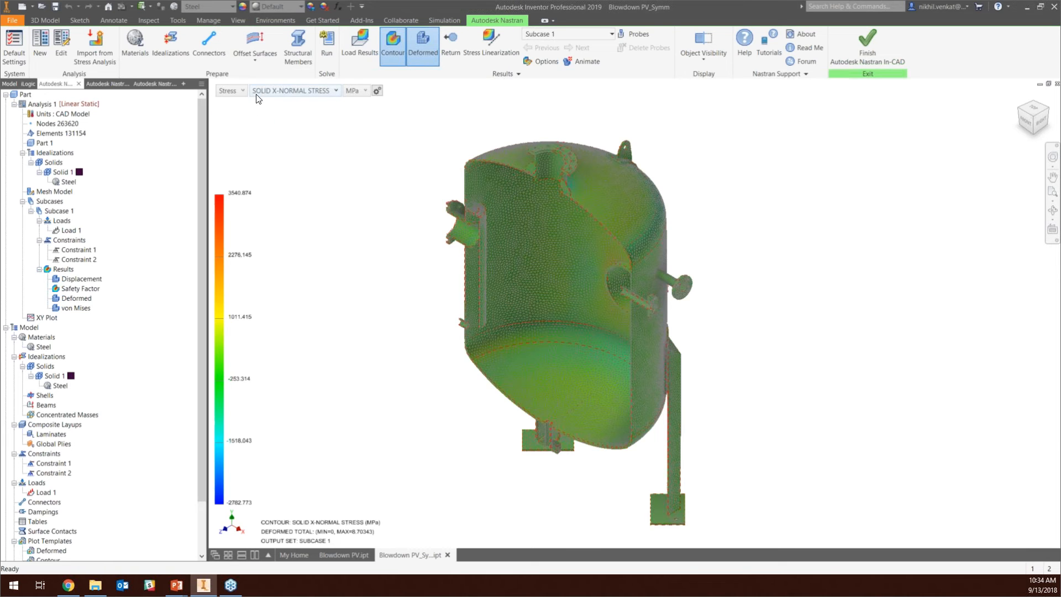
left_click(260, 93)
scroll(290, 215, "down", 1)
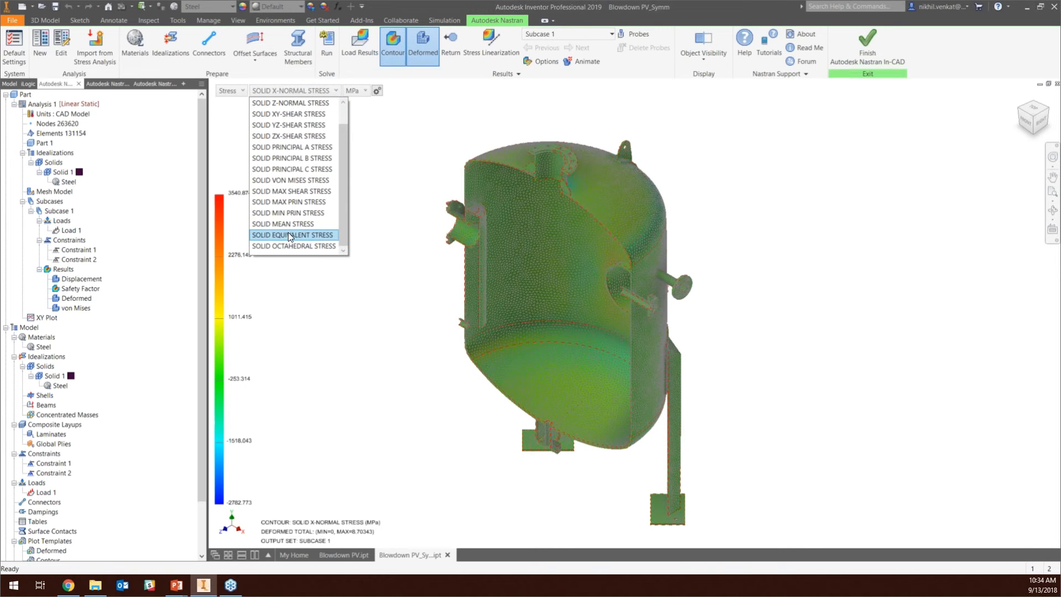
left_click(293, 180)
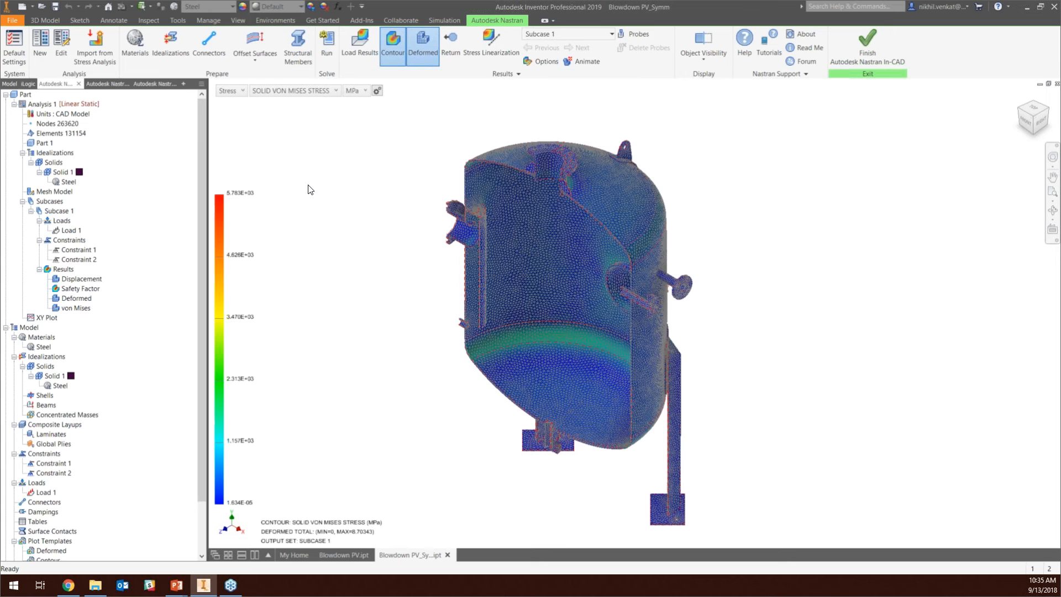
Review the Stress Linearization settings against the top head's knuckle wall and cancel without defining any points.
left_click(510, 53)
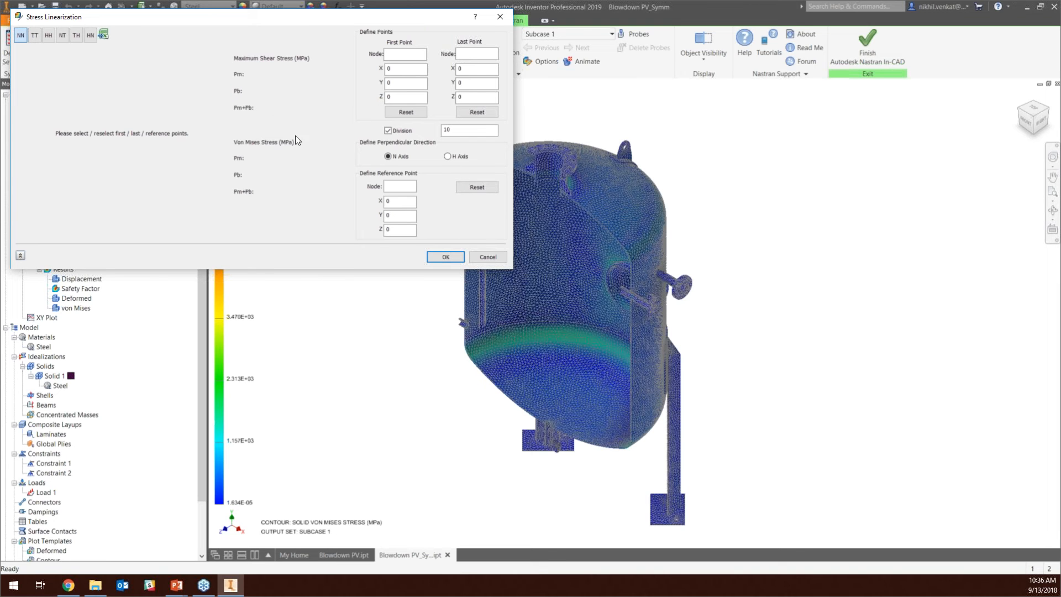
left_click(1030, 120)
scroll(604, 218, "up", 8)
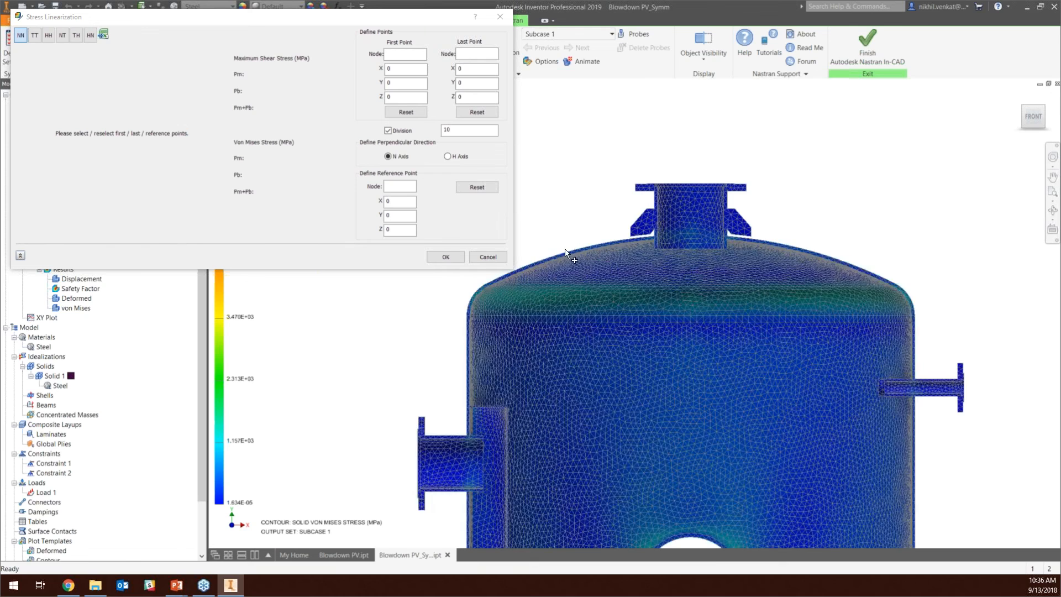
scroll(449, 335, "up", 3)
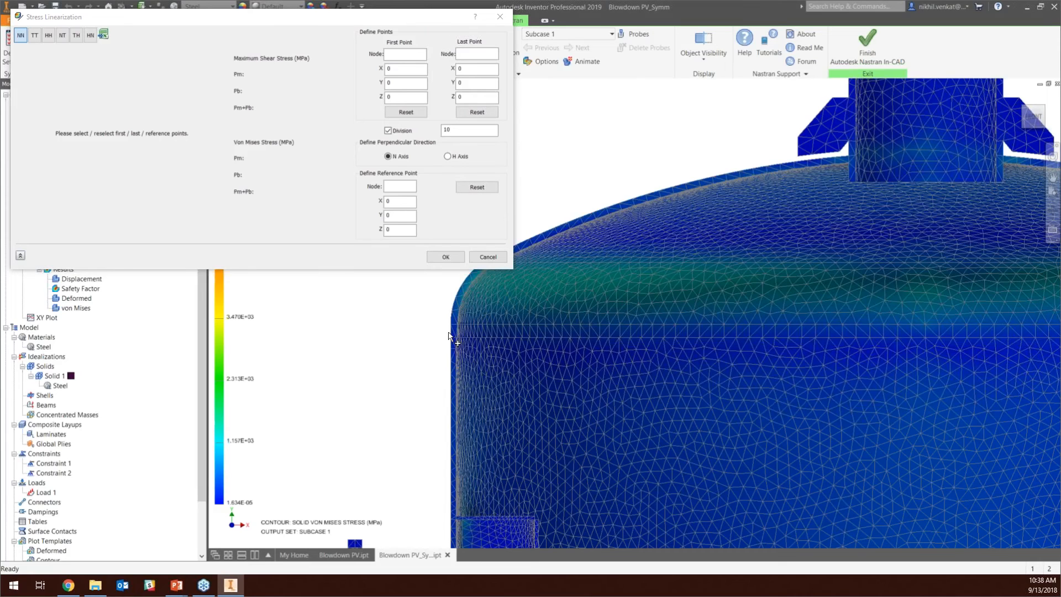
left_click(486, 258)
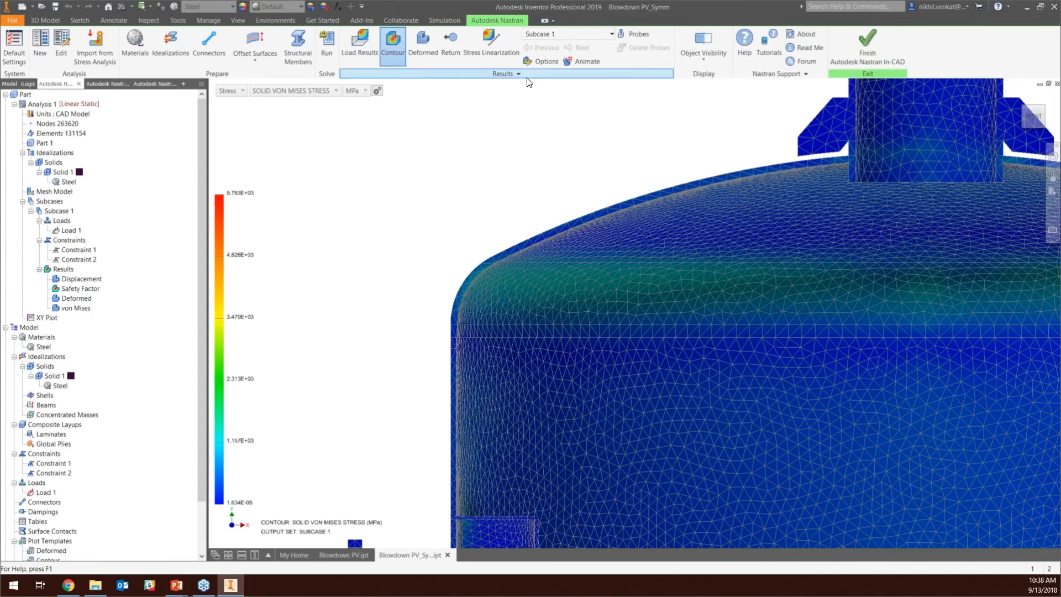
Enable the section view for the von Mises stress plot and set it to Section with Cut Solid.
left_click(539, 62)
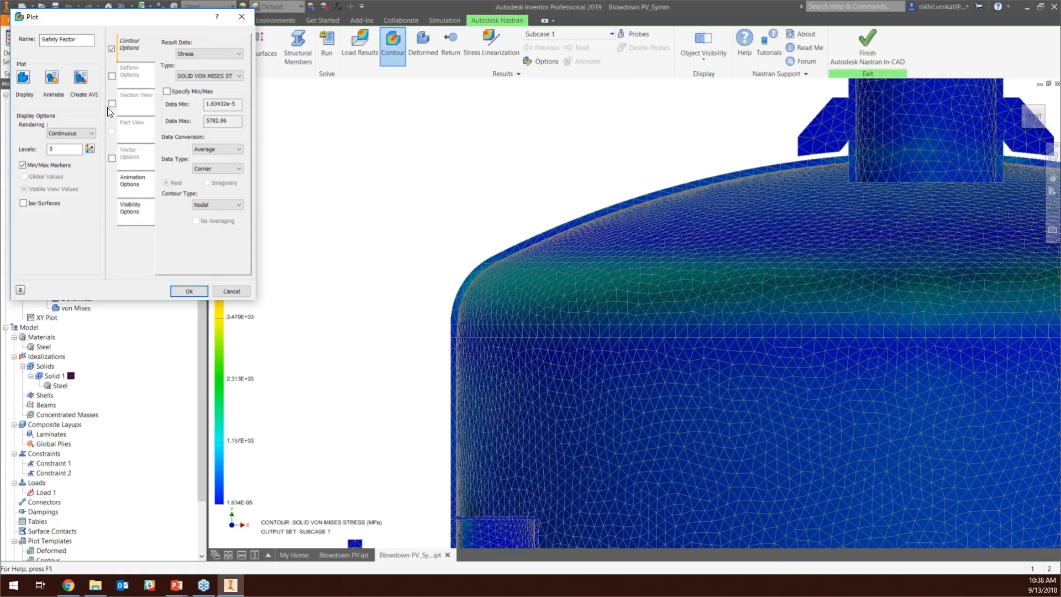
left_click(112, 104)
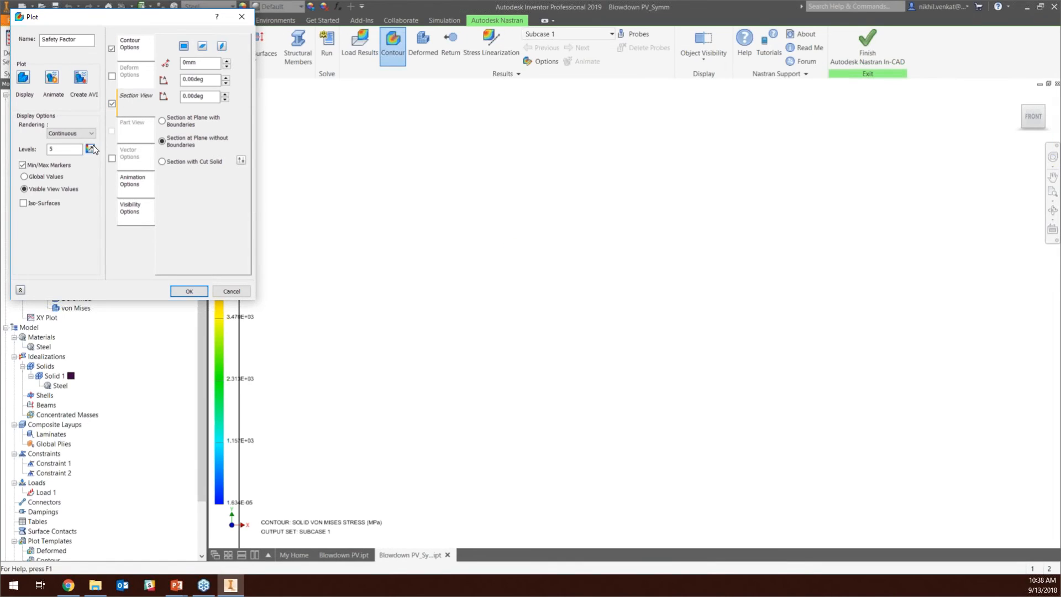
left_click(1020, 95)
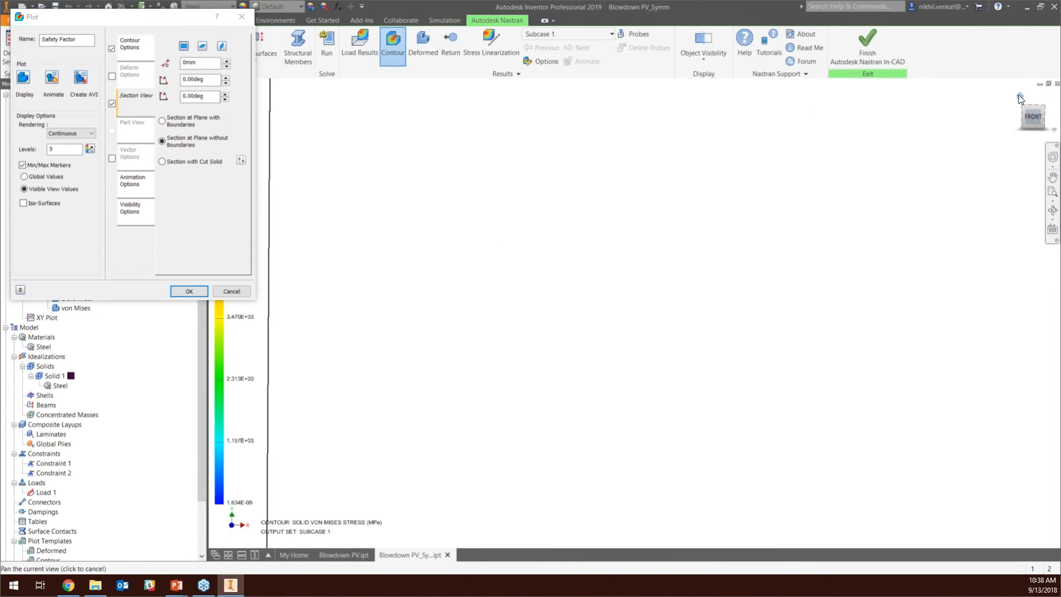
left_click(193, 163)
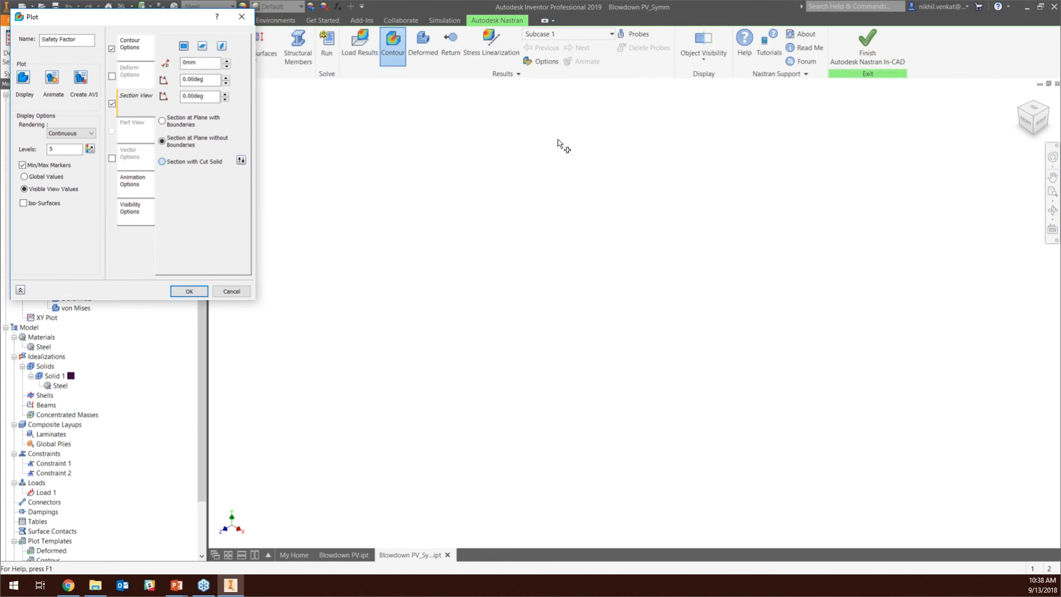
left_click(188, 146)
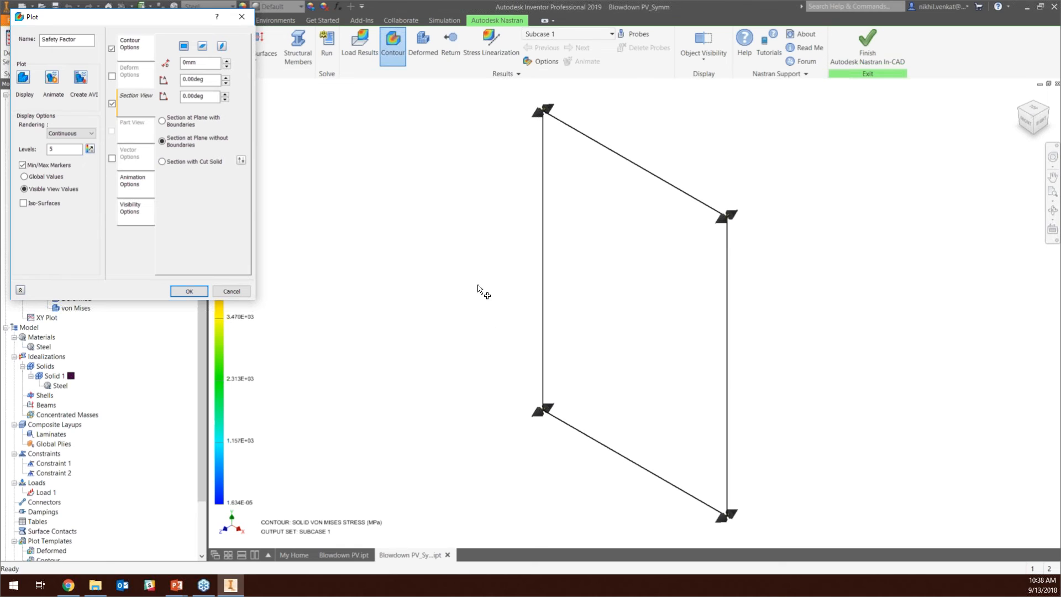
left_click(162, 161)
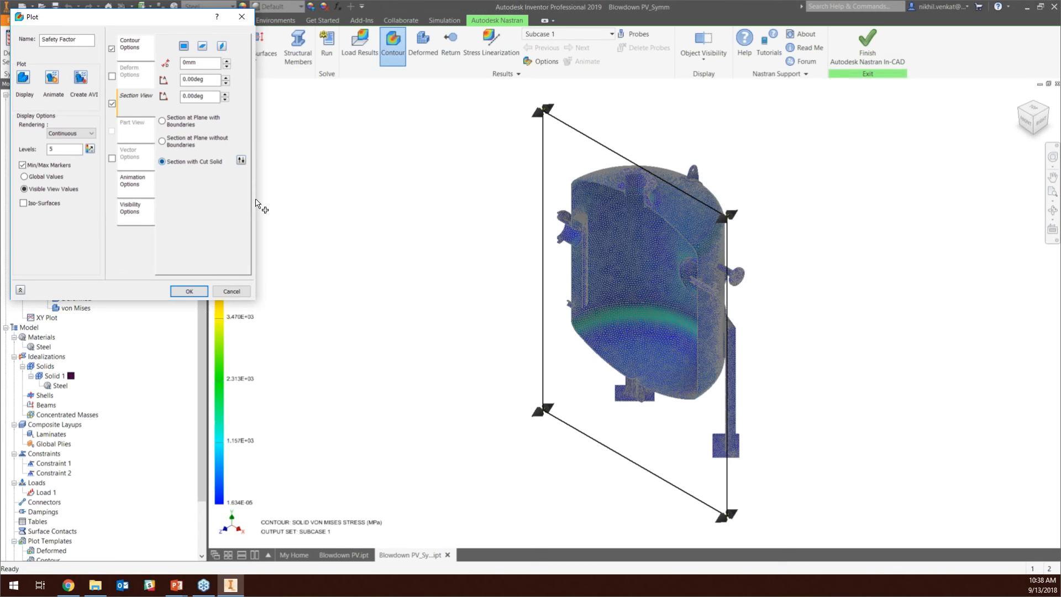
Offset the section plane to about -232 mm through the vessel and accept the plot settings.
left_click_drag(732, 217, 765, 201)
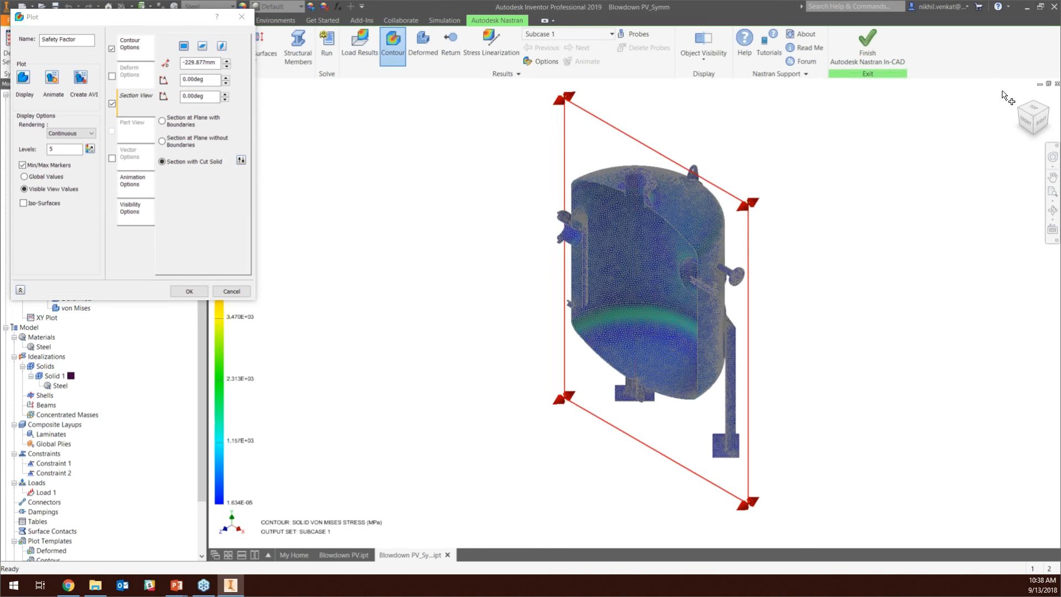
left_click(1039, 127)
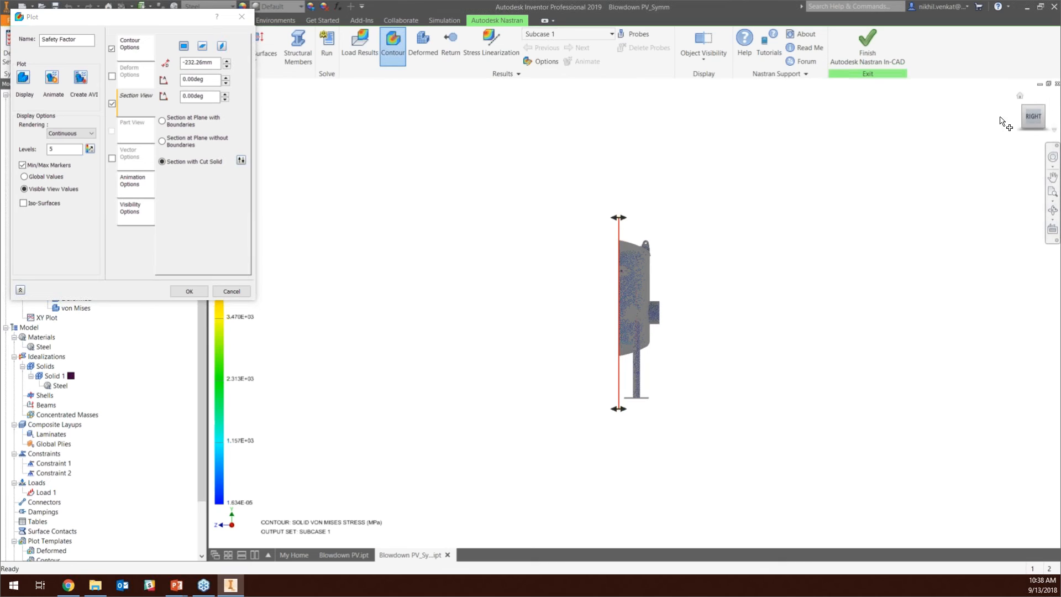
left_click(1020, 97)
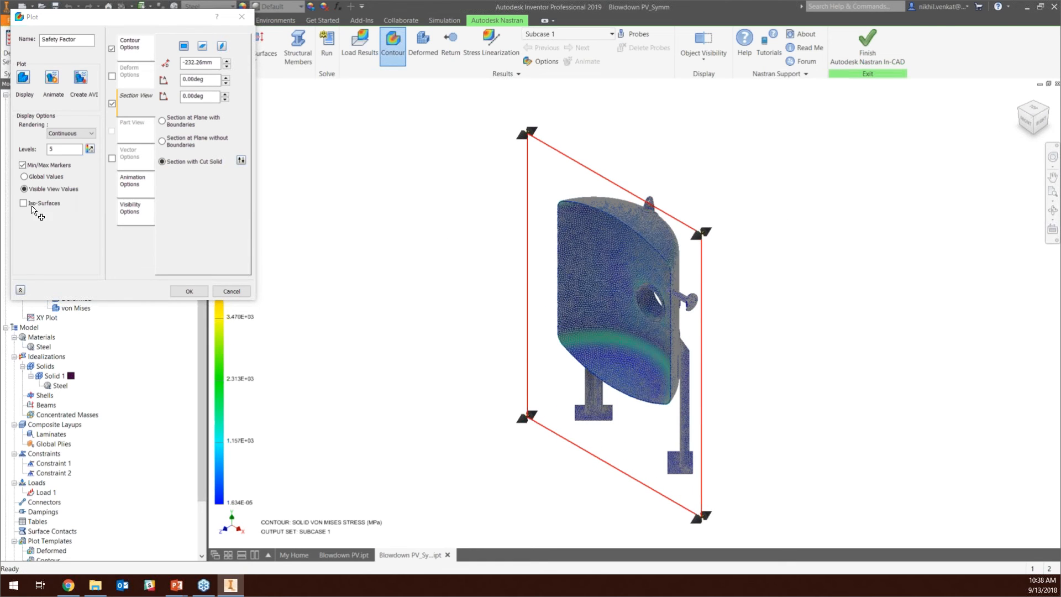
left_click(197, 293)
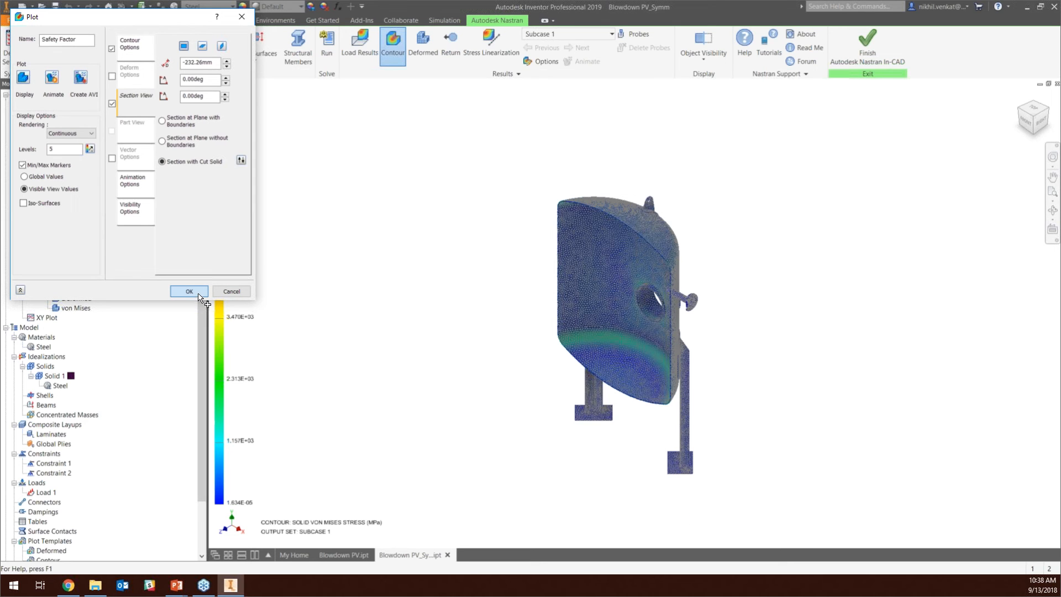
Examine the von Mises stress on the cut vessel wall around the shell opening and top head knuckle.
scroll(677, 290, "up", 2)
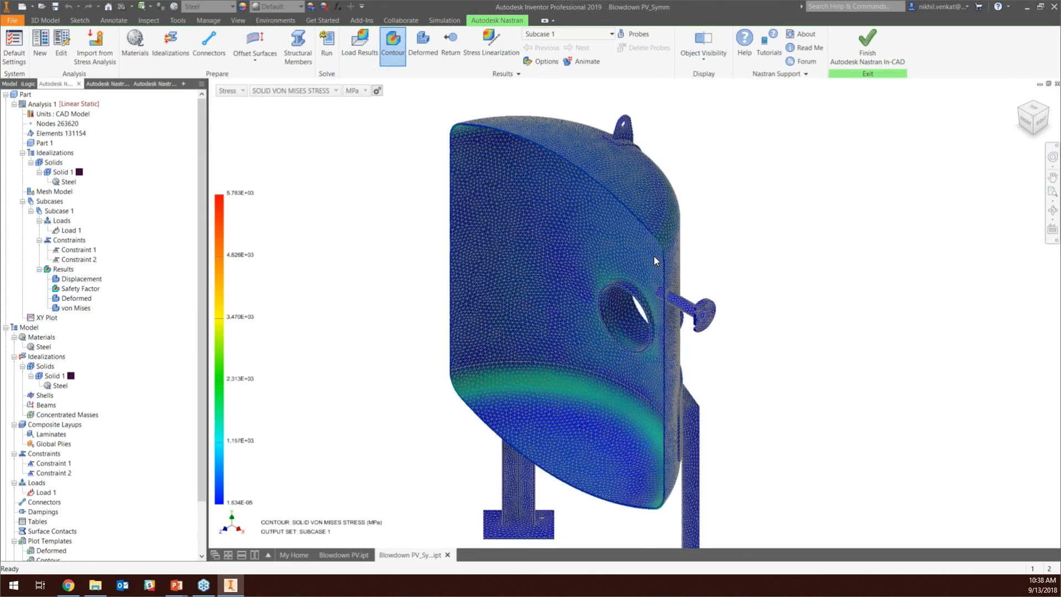
scroll(655, 257, "up", 3)
scroll(672, 231, "up", 3)
scroll(687, 218, "down", 3)
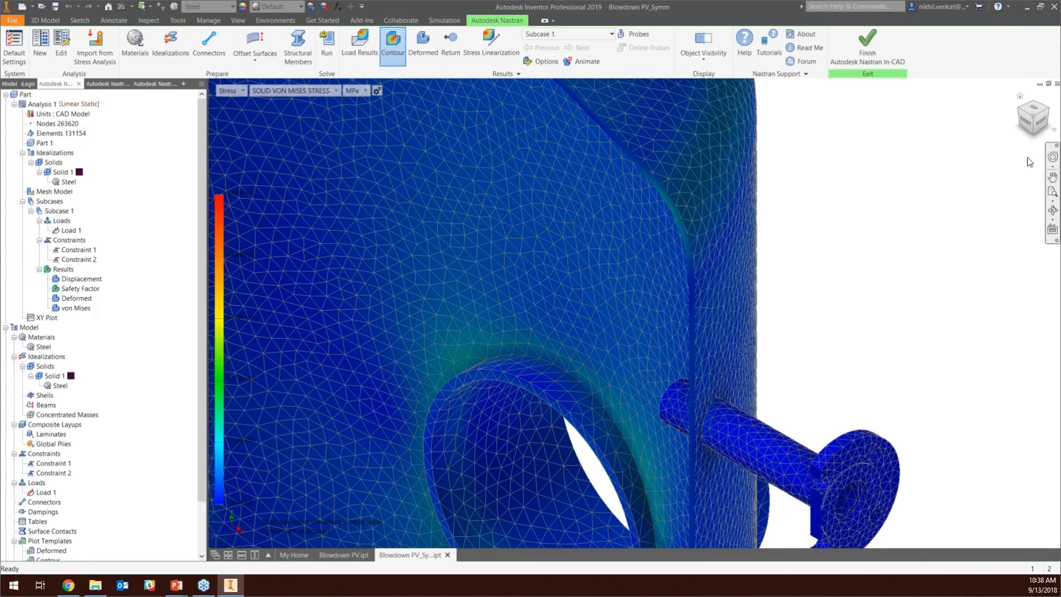
left_click(1020, 97)
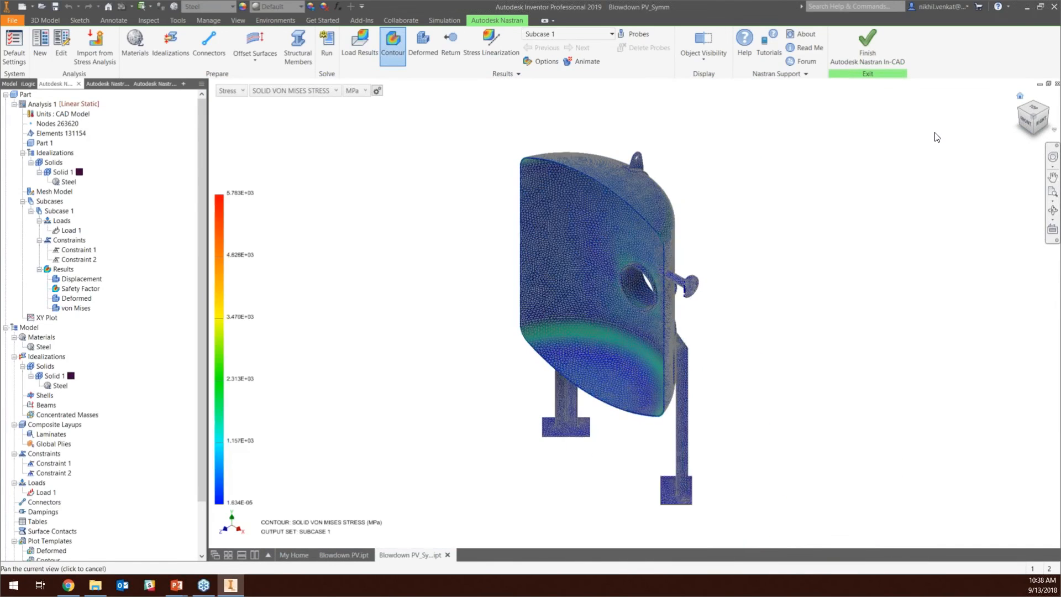